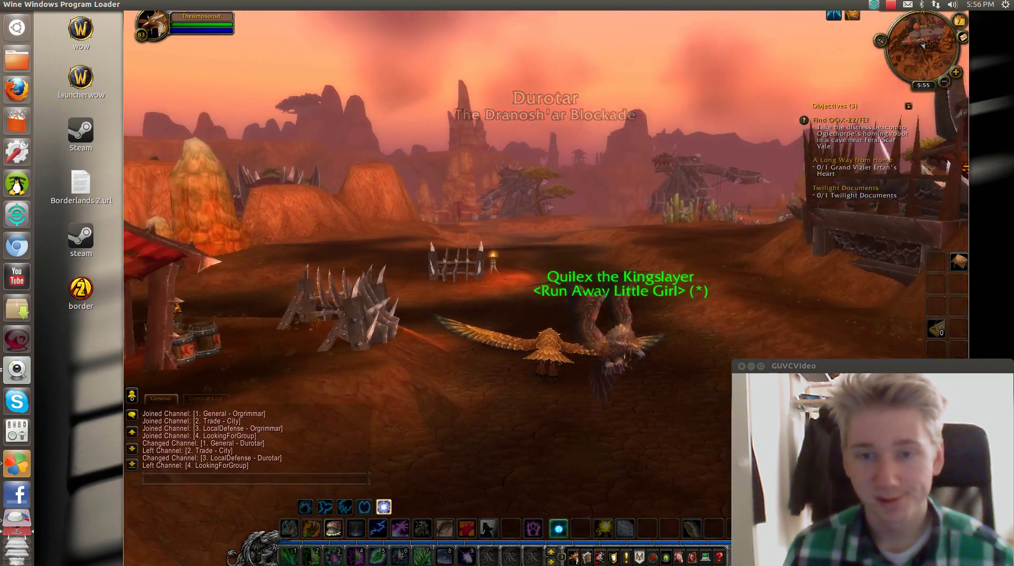
Fly the bird-form character around the Dranosh'ar Blockade in Durotar and over the nearby rocks
key("a")
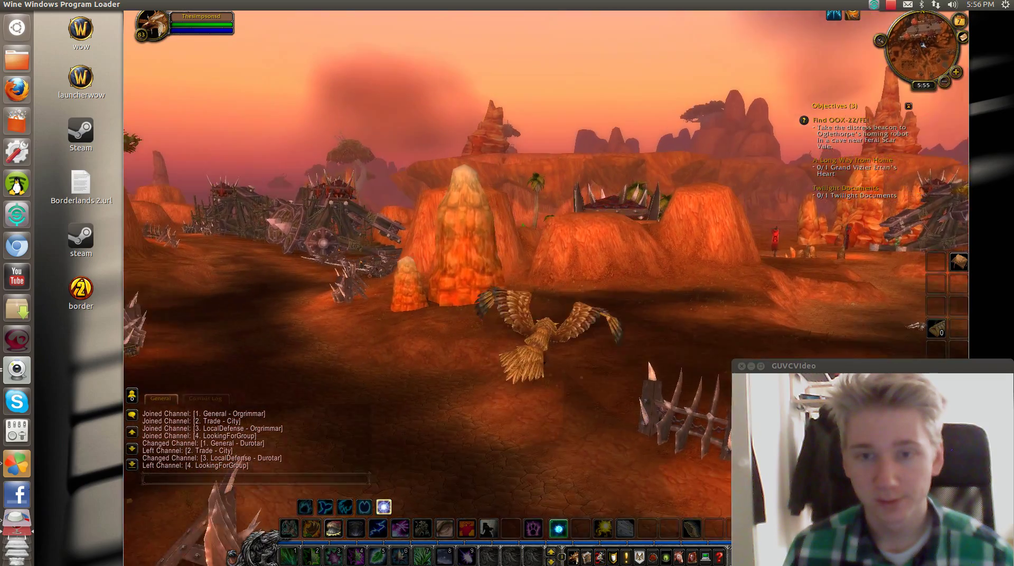
key("a")
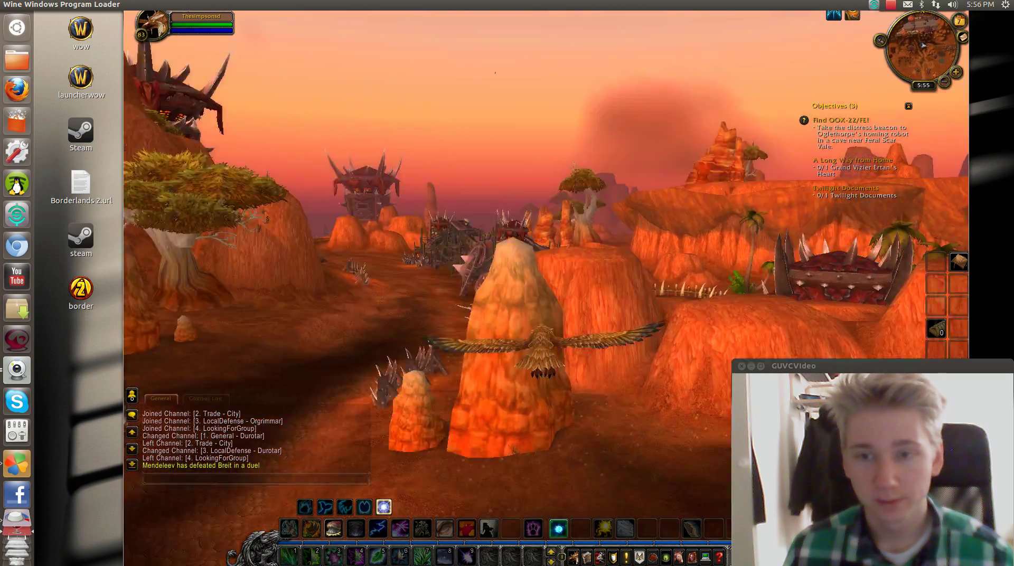
key("w")
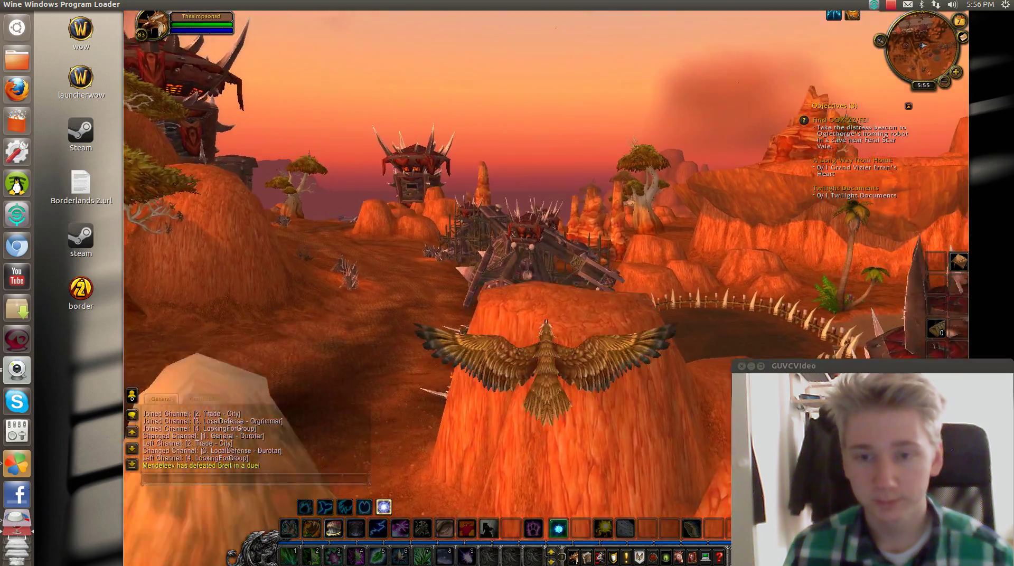
key("d")
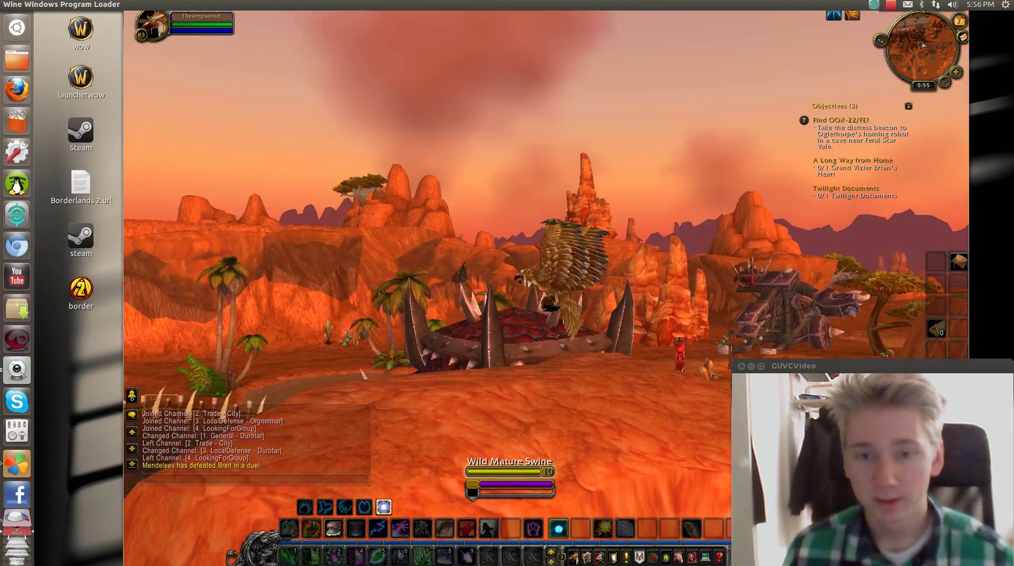
key("d")
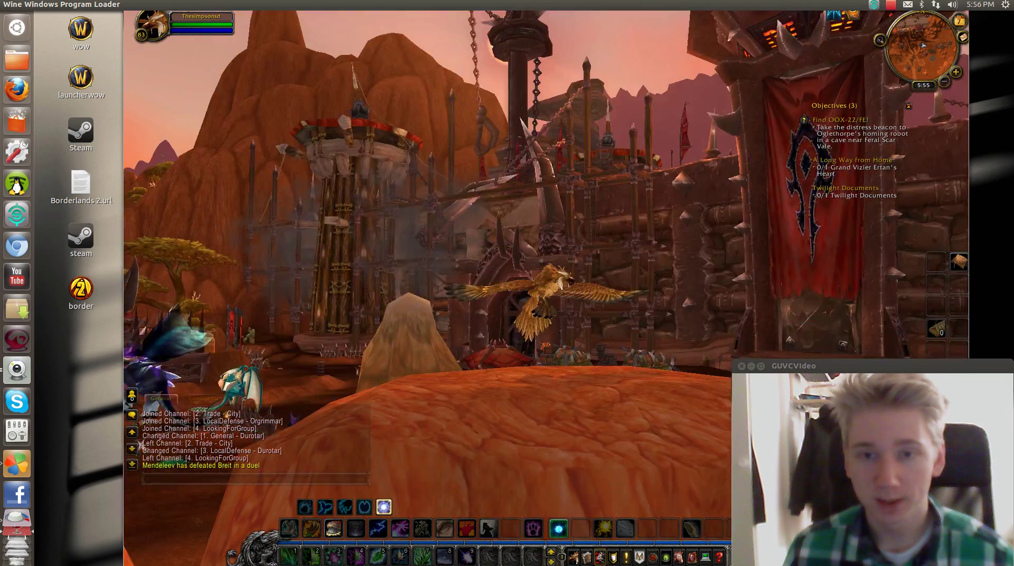
key("space")
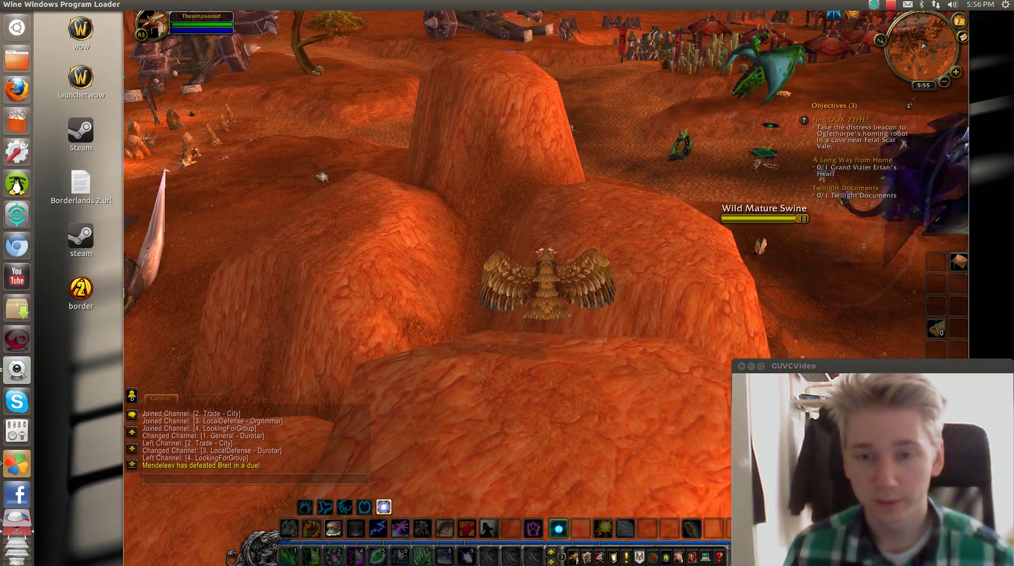
Exit World of Warcraft immediately without waiting for the countdown
key("Escape")
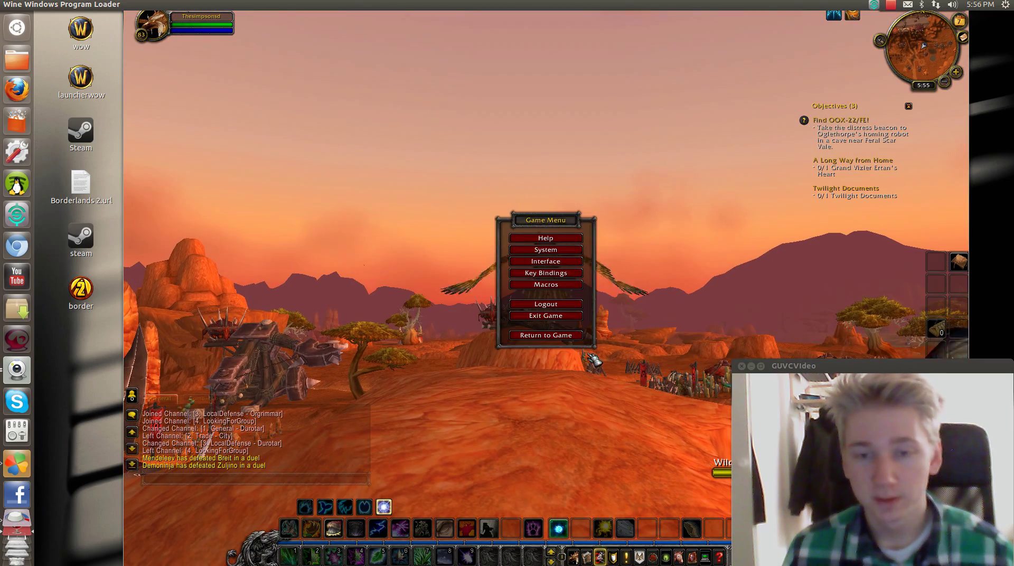
left_click(552, 316)
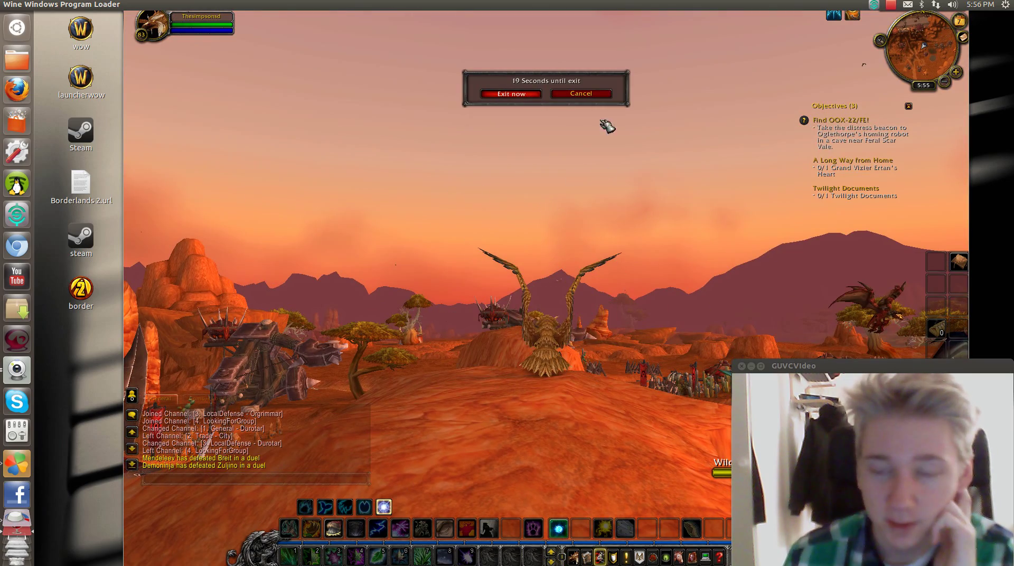
left_click(511, 93)
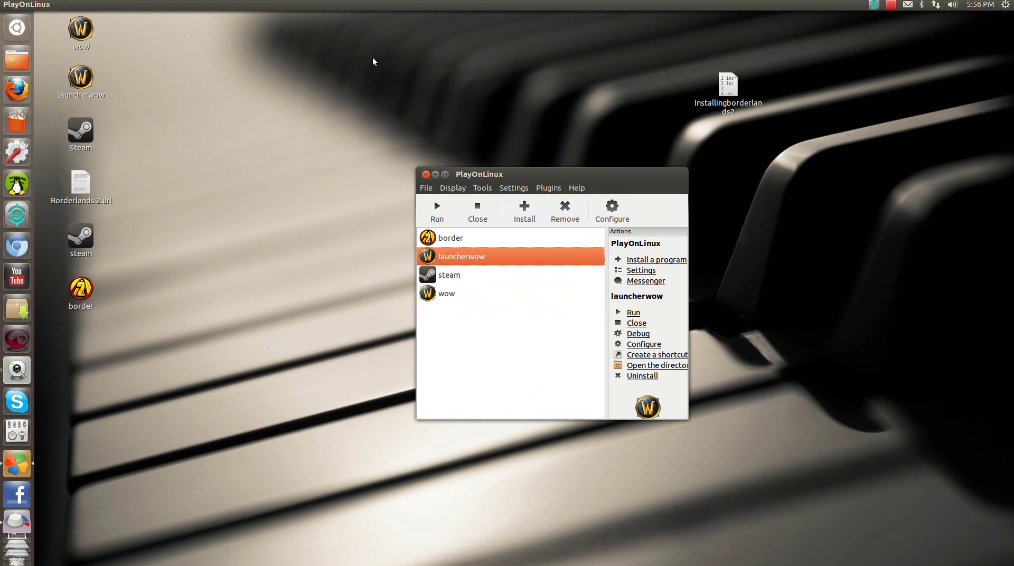
Switch to the workspace without the PlayOnLinux window and run the a-desk script from the desktop
right_click(363, 73)
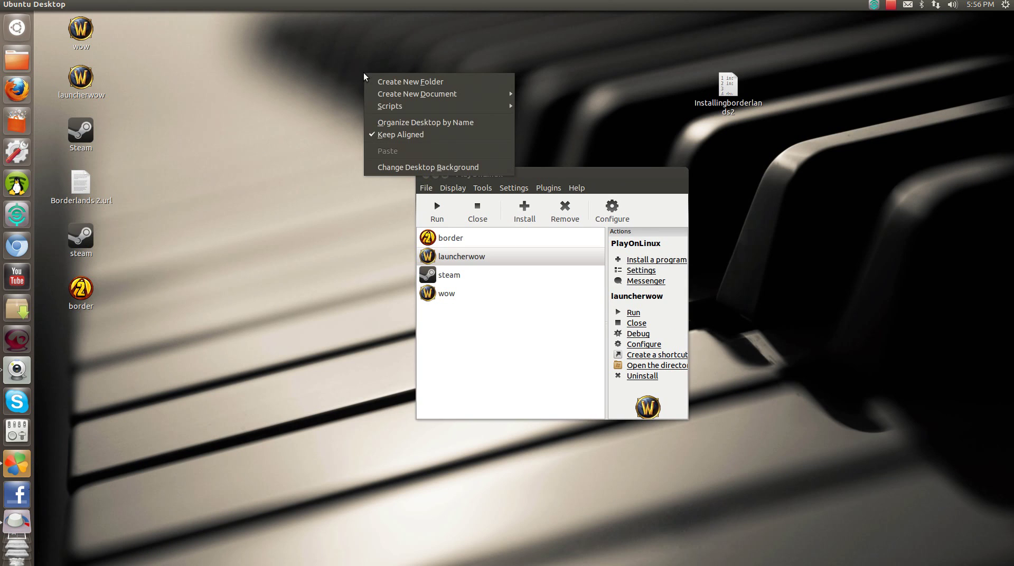
left_click(356, 255)
key("ctrl+alt+Down")
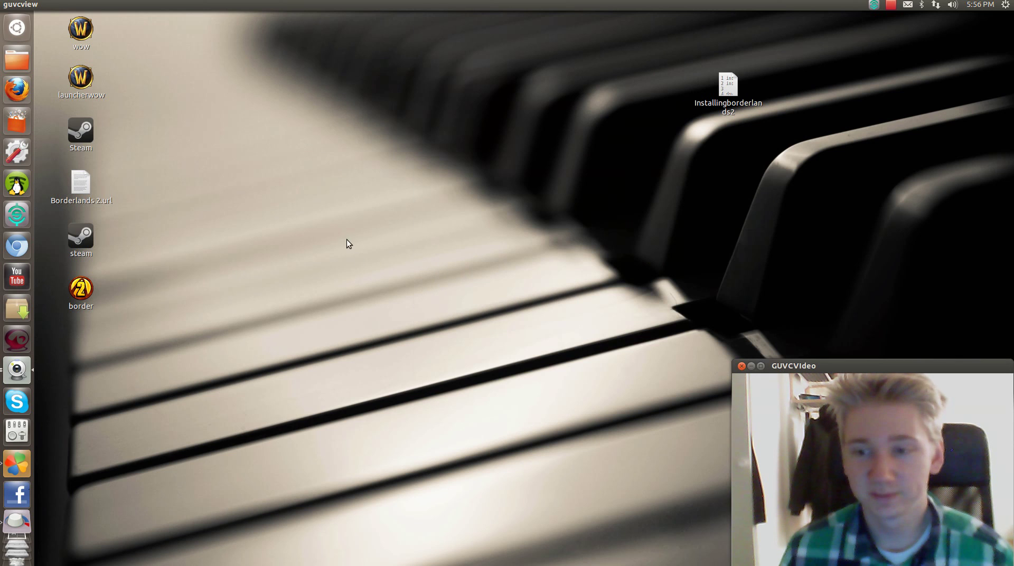
right_click(421, 220)
mouse_move(512, 251)
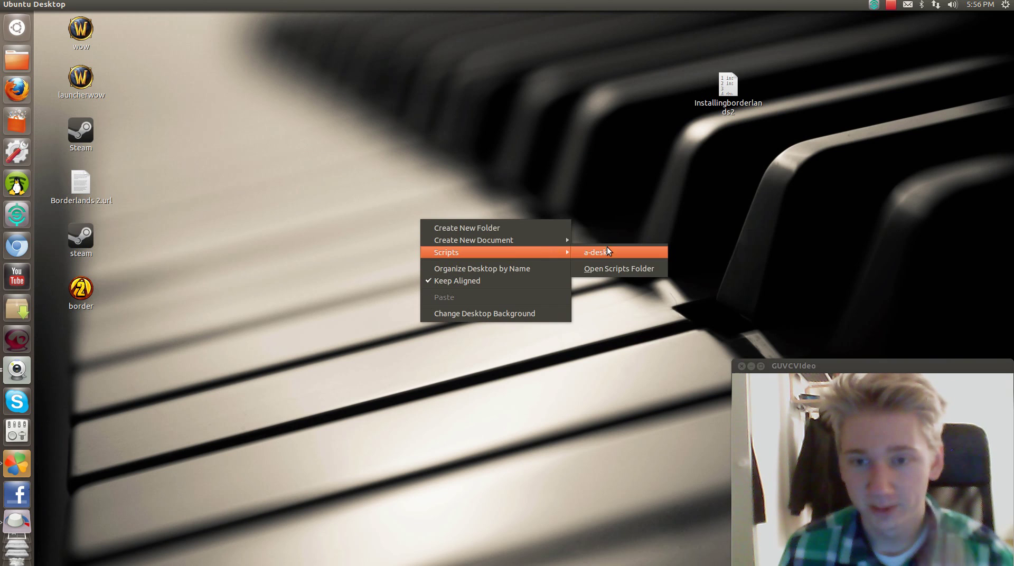
left_click(609, 252)
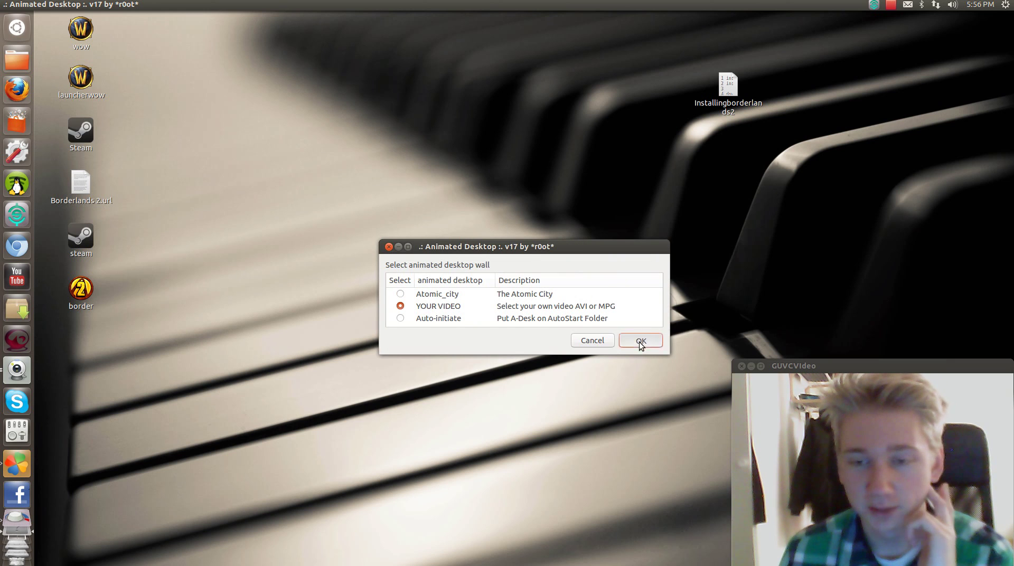
Load Fluidstring.wmv from the Fluidstring folder in Downloads as the animated desktop, using the YOUR VIDEO option
left_click(641, 342)
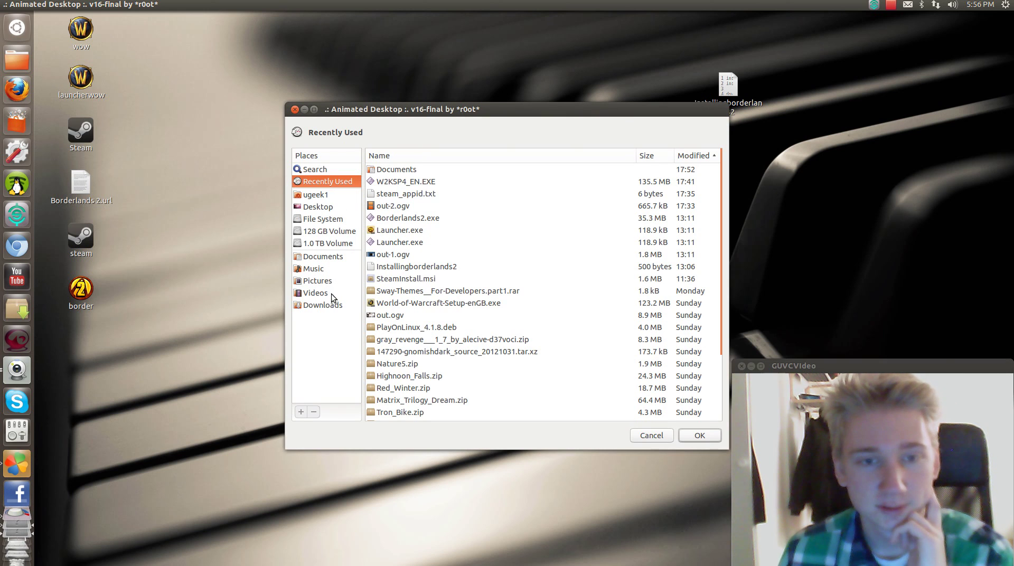
left_click(323, 304)
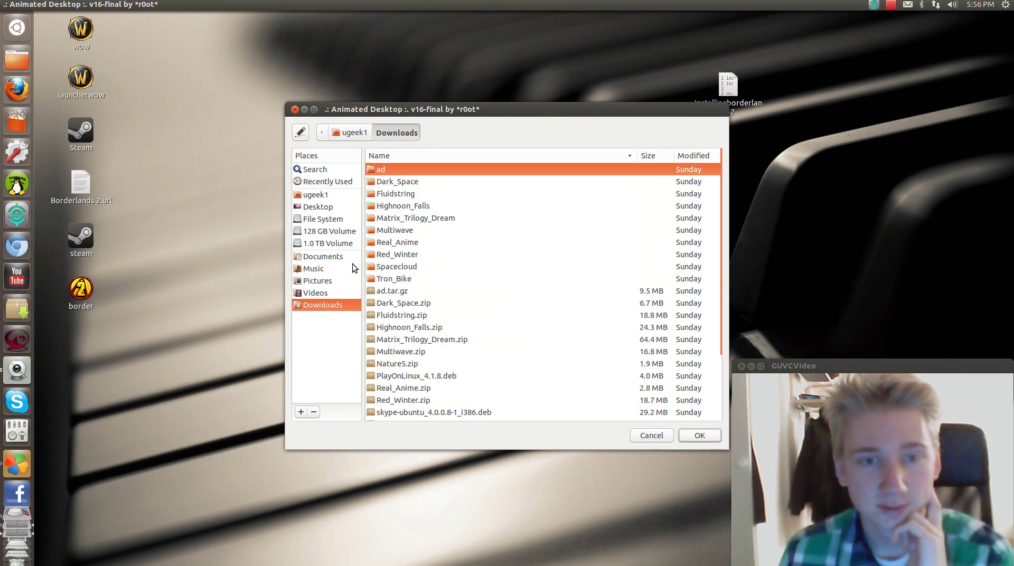
left_click(410, 269)
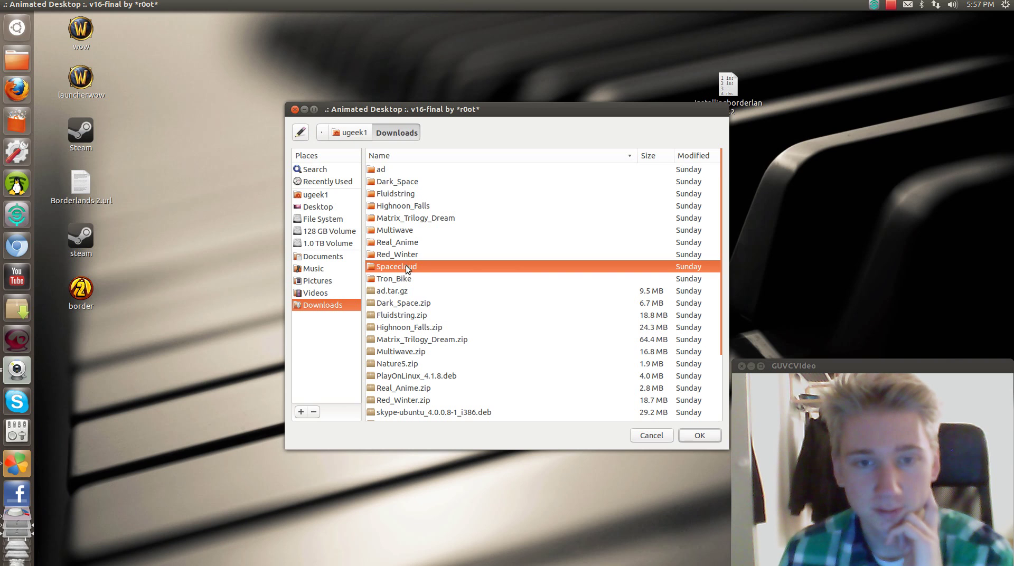
double_click(412, 195)
double_click(408, 182)
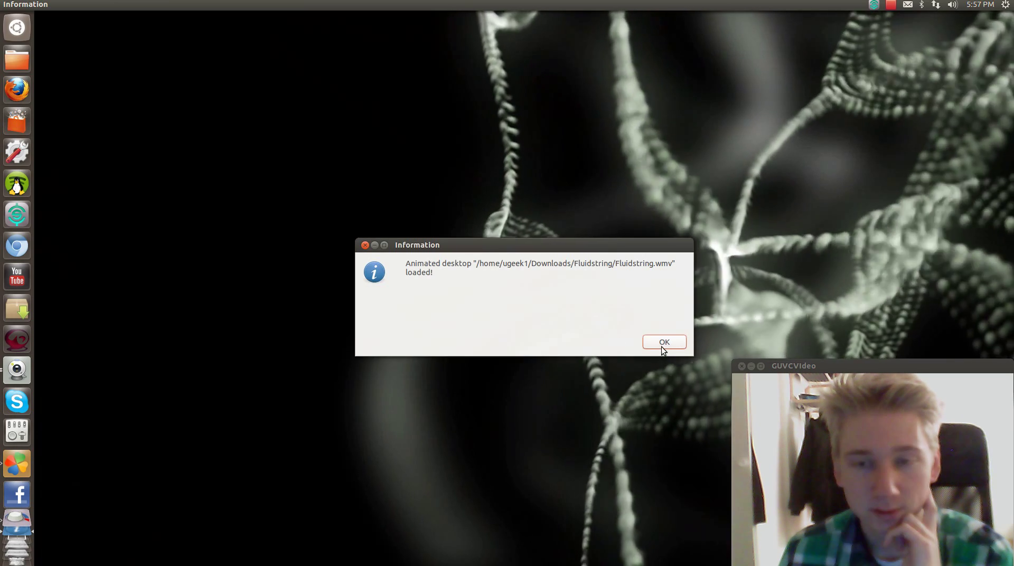
left_click(661, 347)
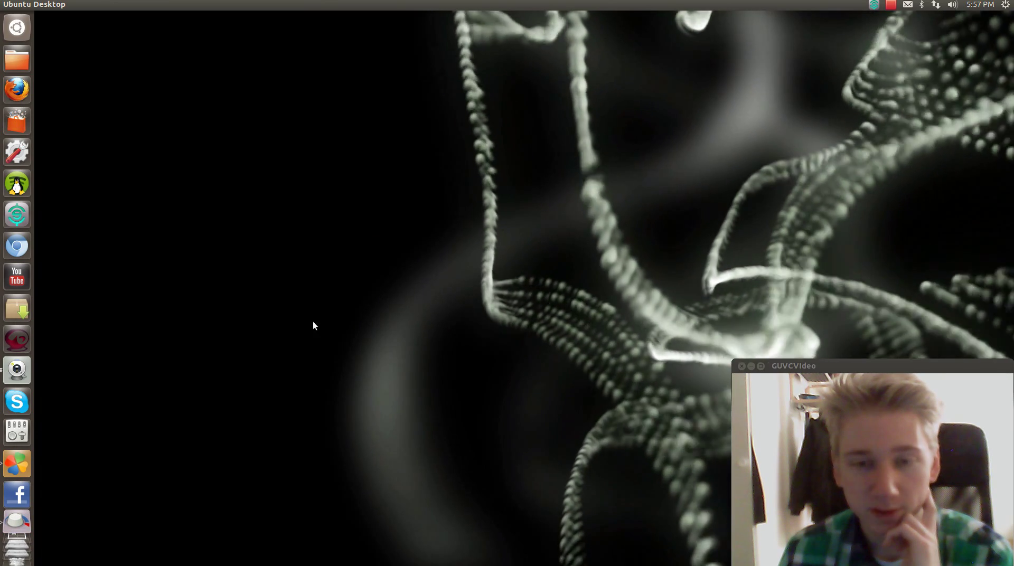
Close all PlayOnLinux windows, relaunch PlayOnLinux and dismiss its startup error
right_click(15, 462)
left_click(57, 478)
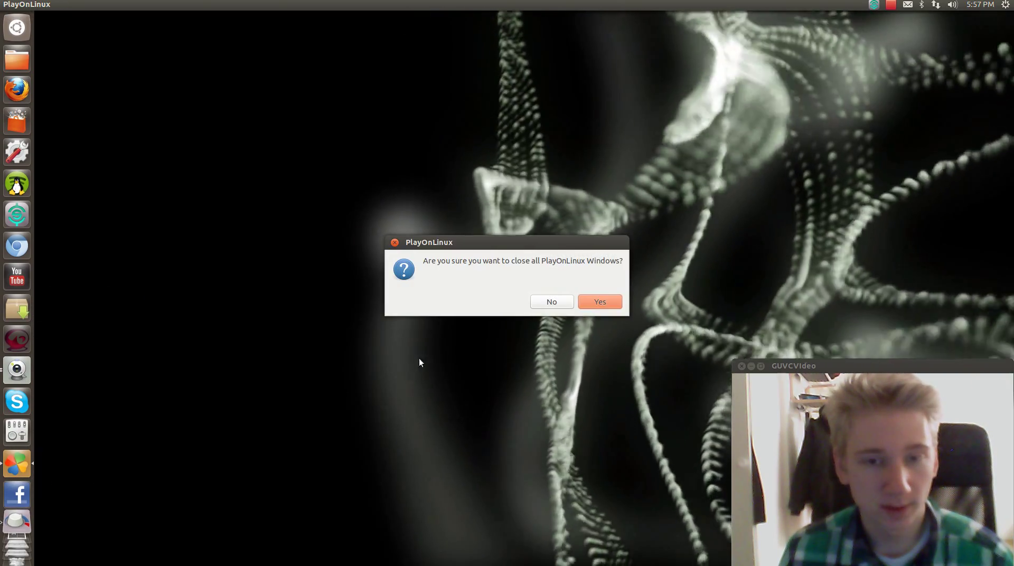
left_click(601, 301)
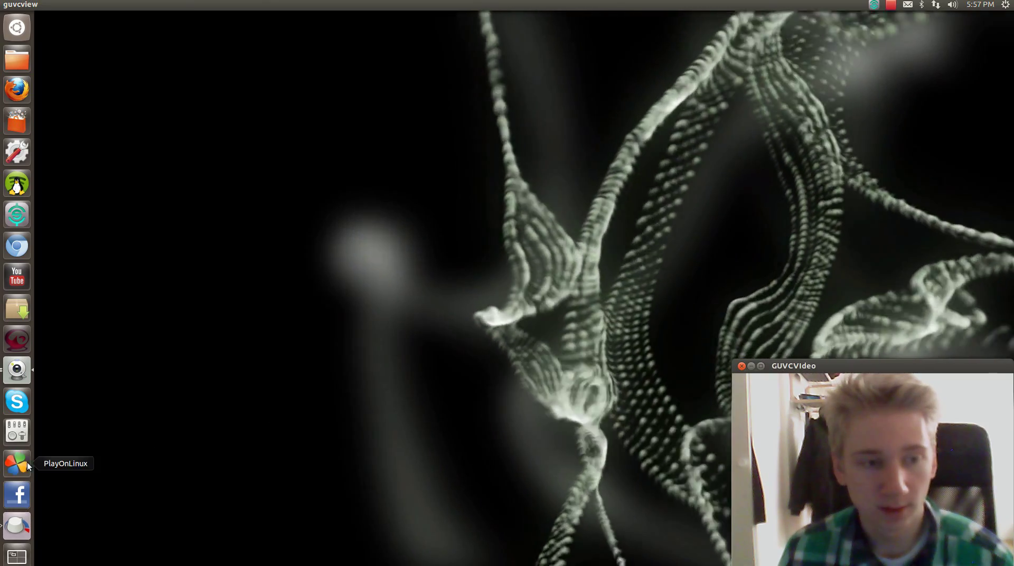
left_click(26, 462)
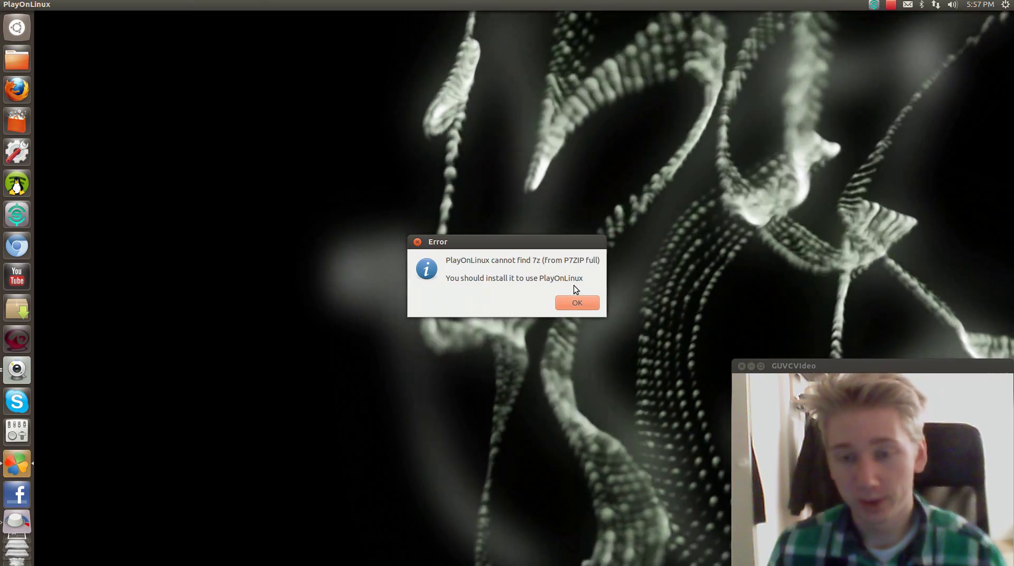
left_click(585, 303)
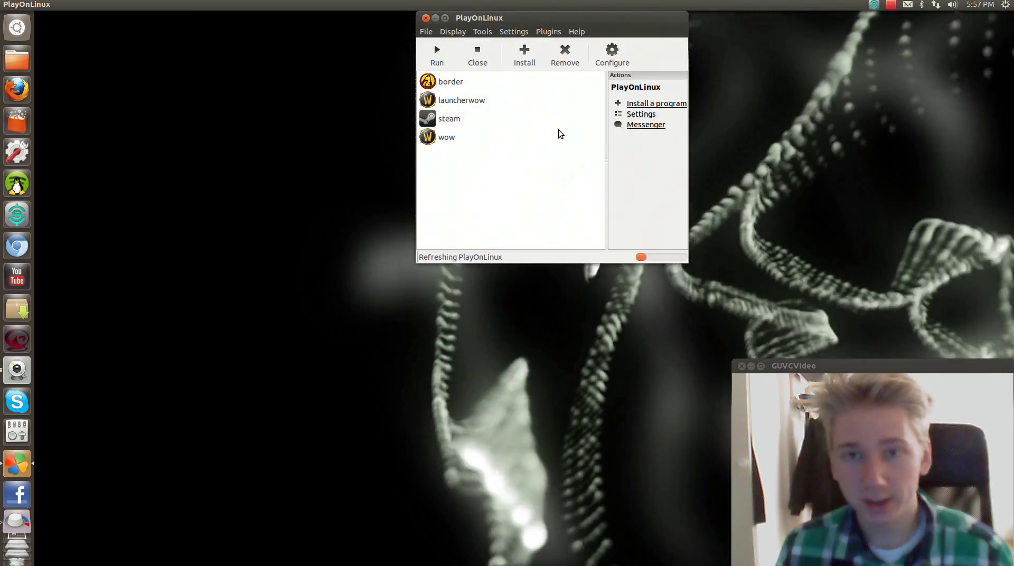
Find the Terminal application with the desktop search and open it
key("ctrl+space")
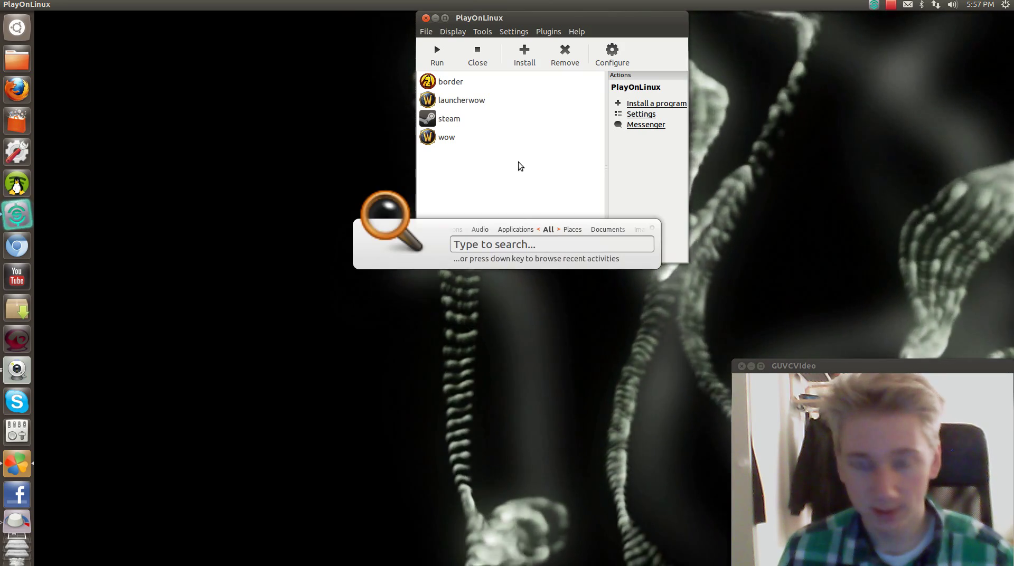
type("term")
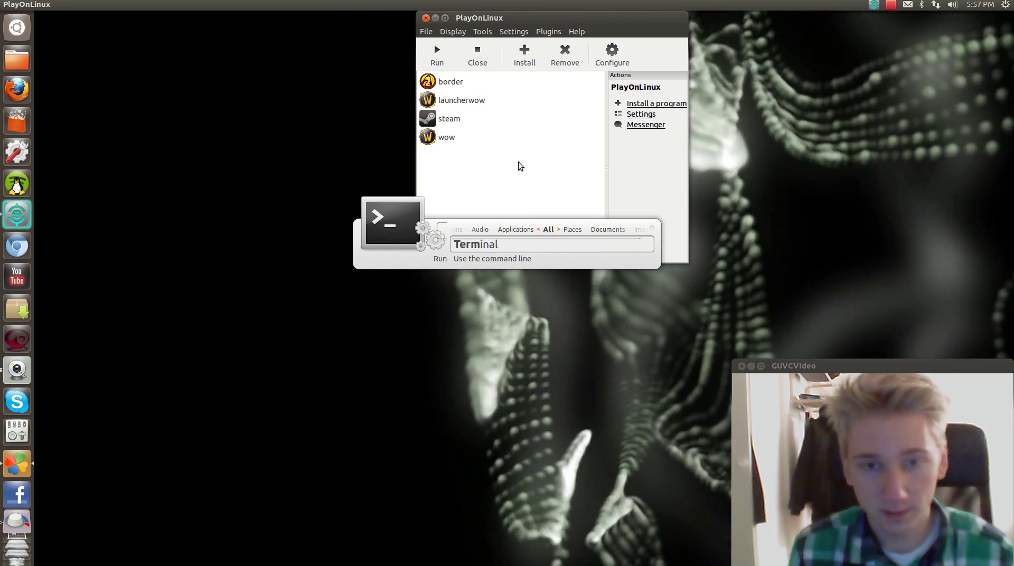
key("Return")
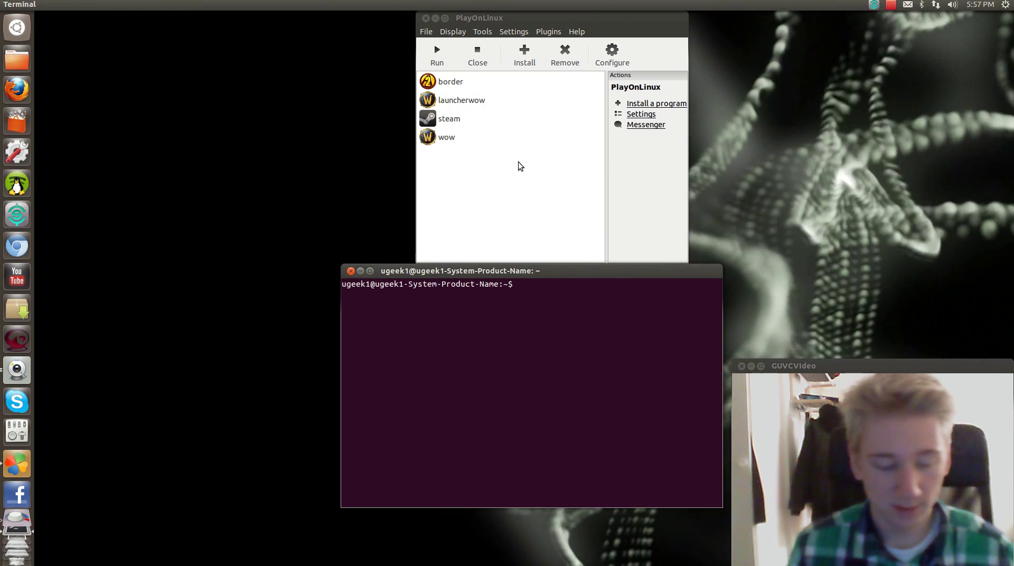
Enter the command "sudo apt-get install wine" at the terminal prompt without running it
type("sudio")
key("BackSpace")
key("BackSpace")
type("o")
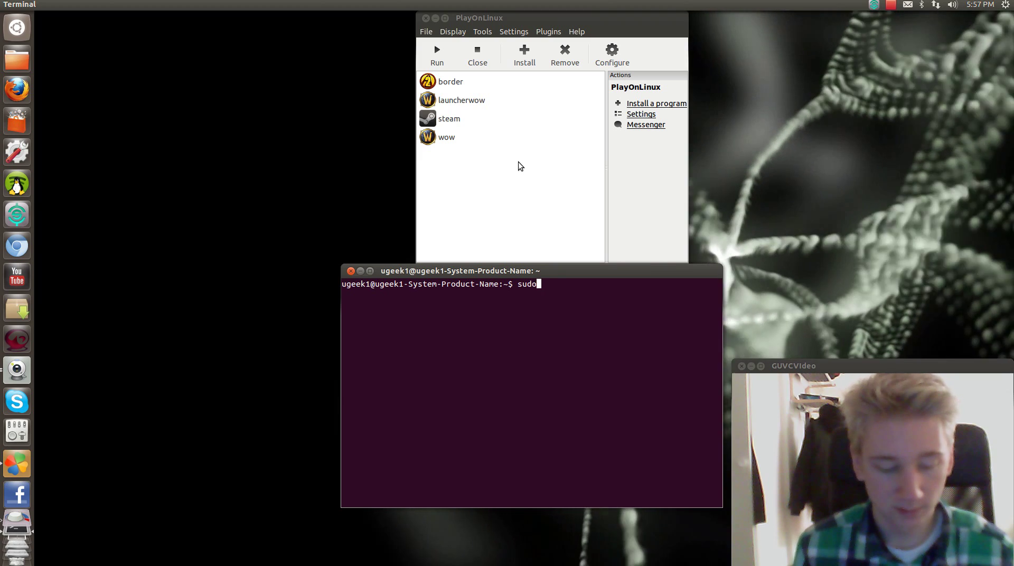
type(" apt-get ins")
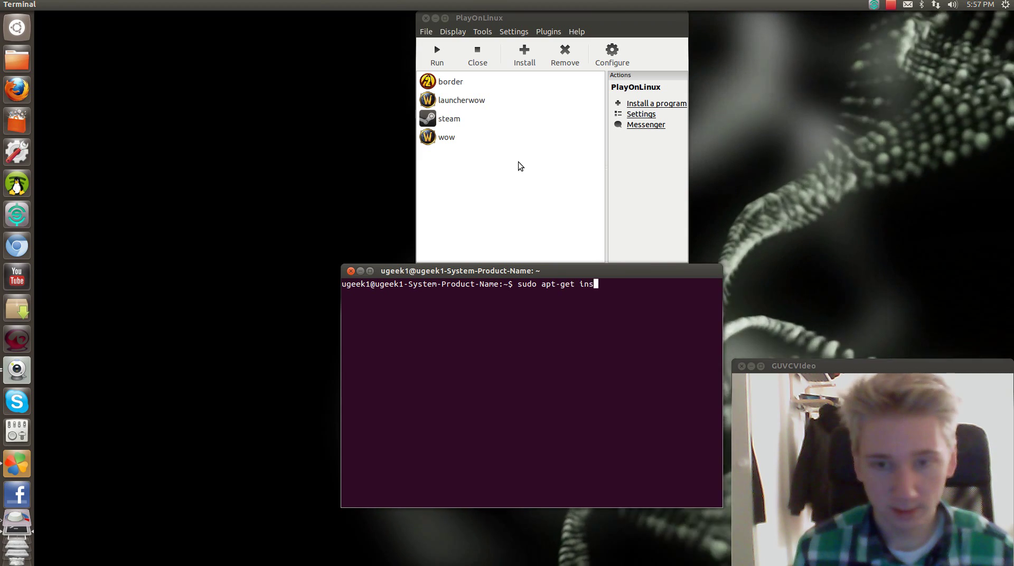
type("tall wine")
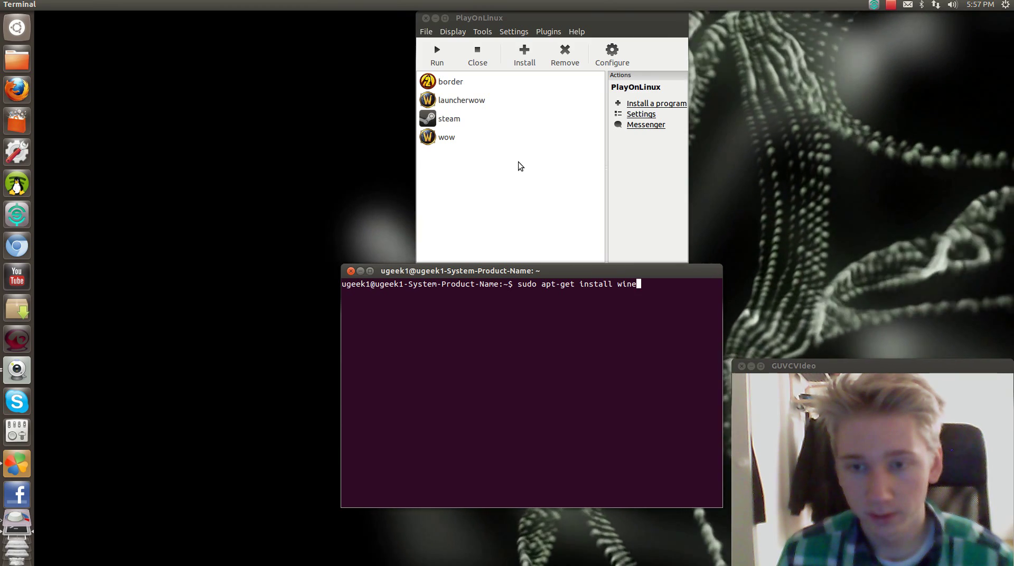
Erase the Wine installation command from the prompt and close the terminal
key("BackSpace")
key("BackSpace")
key("BackSpace")
key("BackSpace")
key("BackSpace")
key("BackSpace")
key("BackSpace")
key("BackSpace")
key("BackSpace")
key("BackSpace")
key("BackSpace")
key("BackSpace")
key("BackSpace")
key("BackSpace")
key("BackSpace")
key("BackSpace")
key("BackSpace")
key("BackSpace")
key("BackSpace")
key("BackSpace")
key("BackSpace")
key("BackSpace")
key("BackSpace")
key("BackSpace")
key("BackSpace")
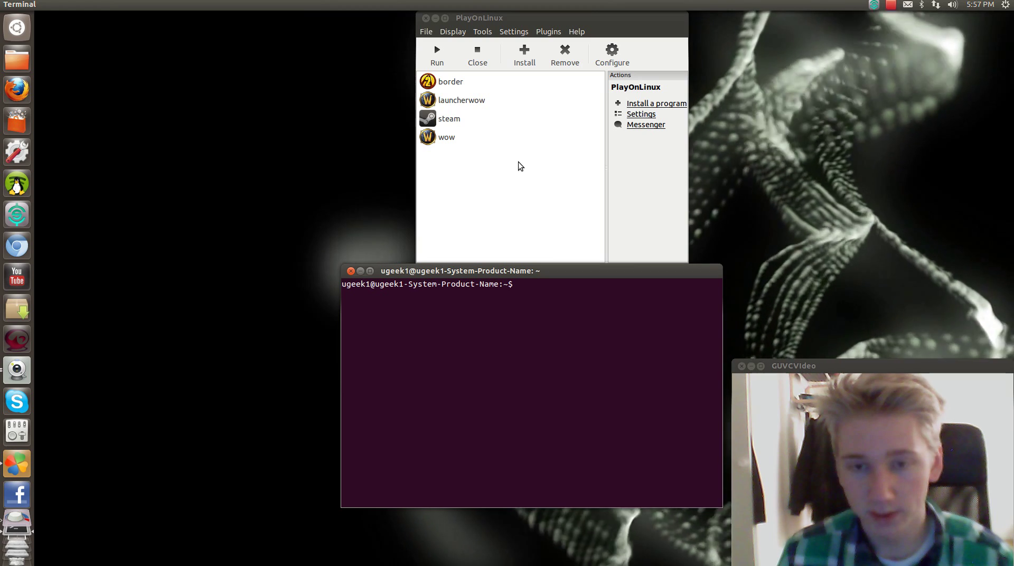
left_click(350, 271)
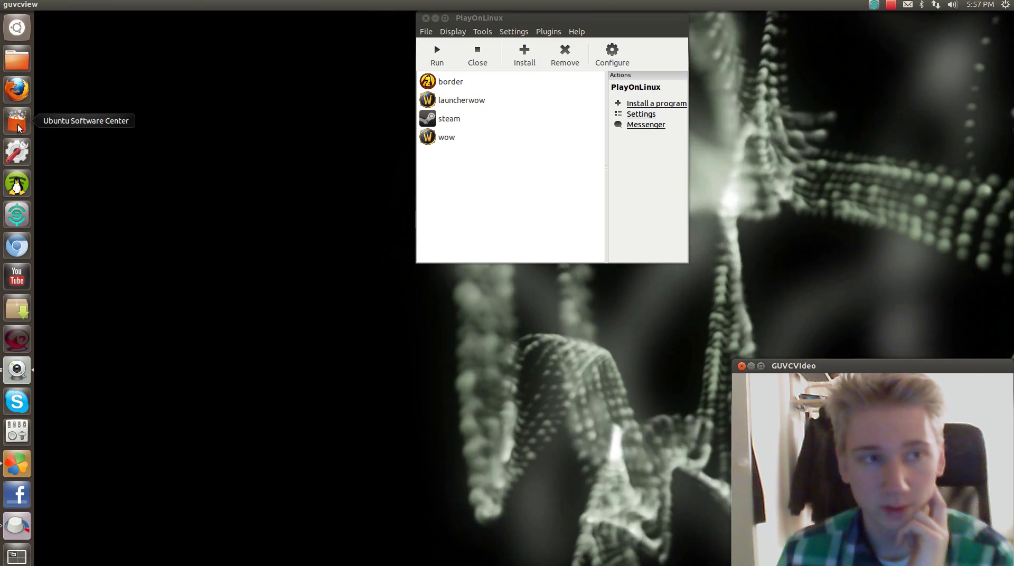
Open the Downloads folder in the file manager, select World-of-Warcraft-Setup-enGB.exe and check its available open options
left_click(17, 60)
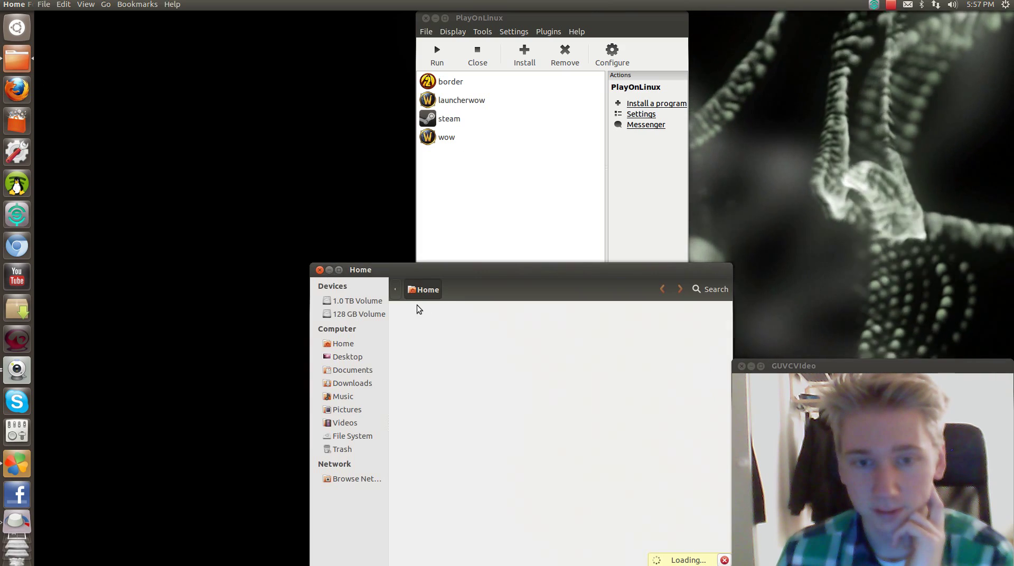
double_click(596, 322)
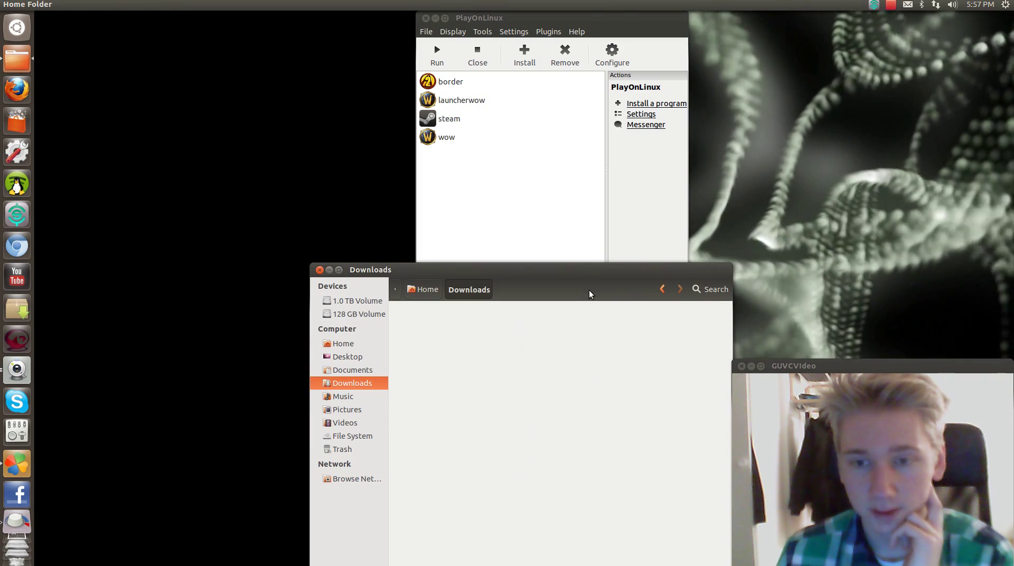
left_click_drag(516, 431, 335, 355)
left_click(332, 393)
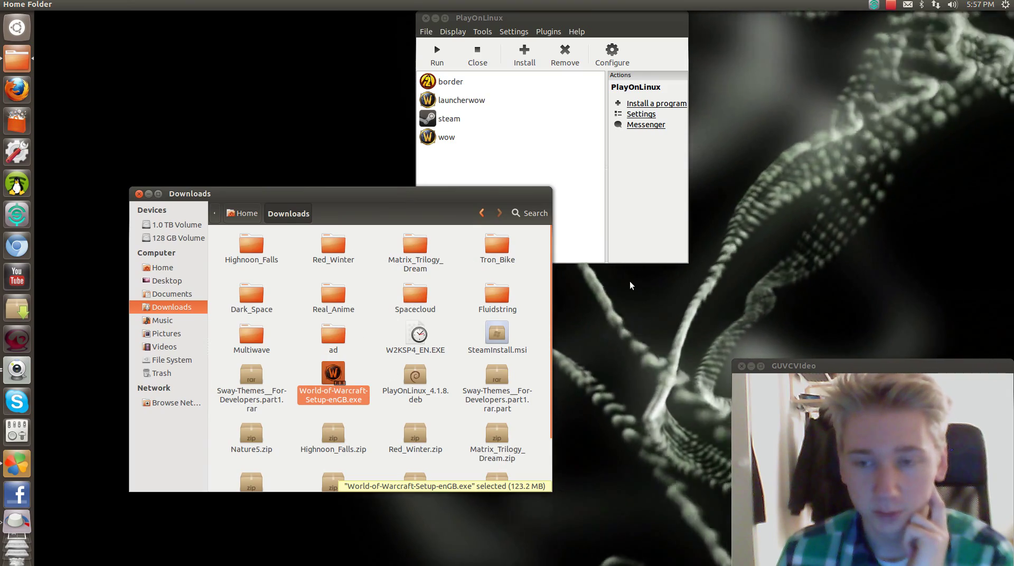
right_click(339, 372)
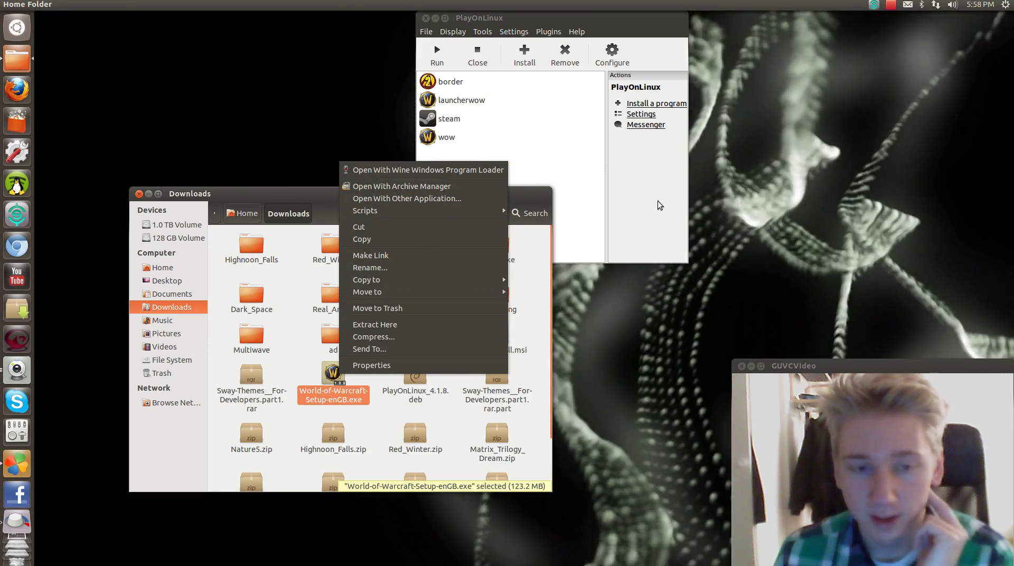
left_click(658, 202)
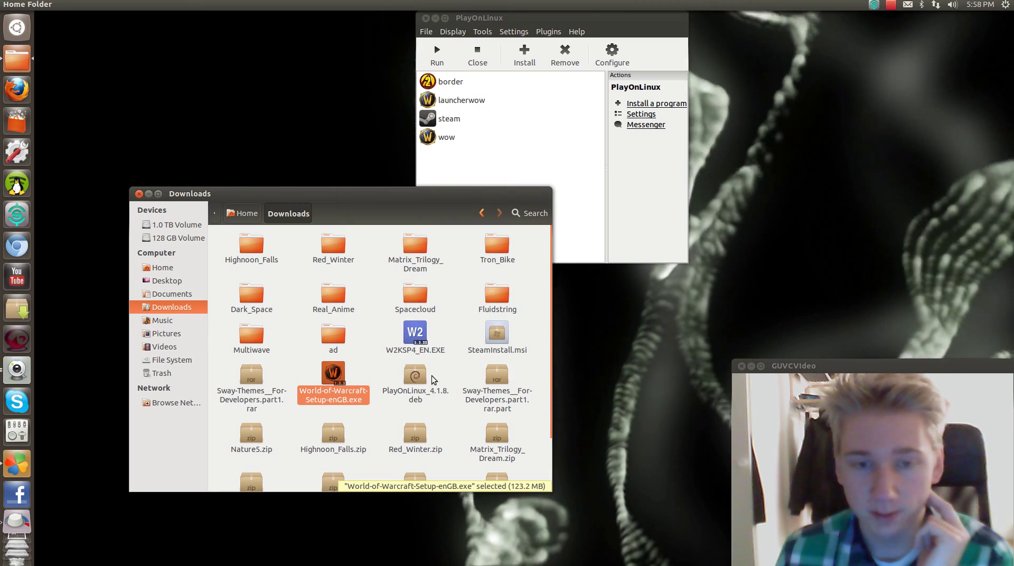
Switch to PlayOnLinux, open its configuration window and show the general settings of the wowpanda virtual drive
left_click(577, 221)
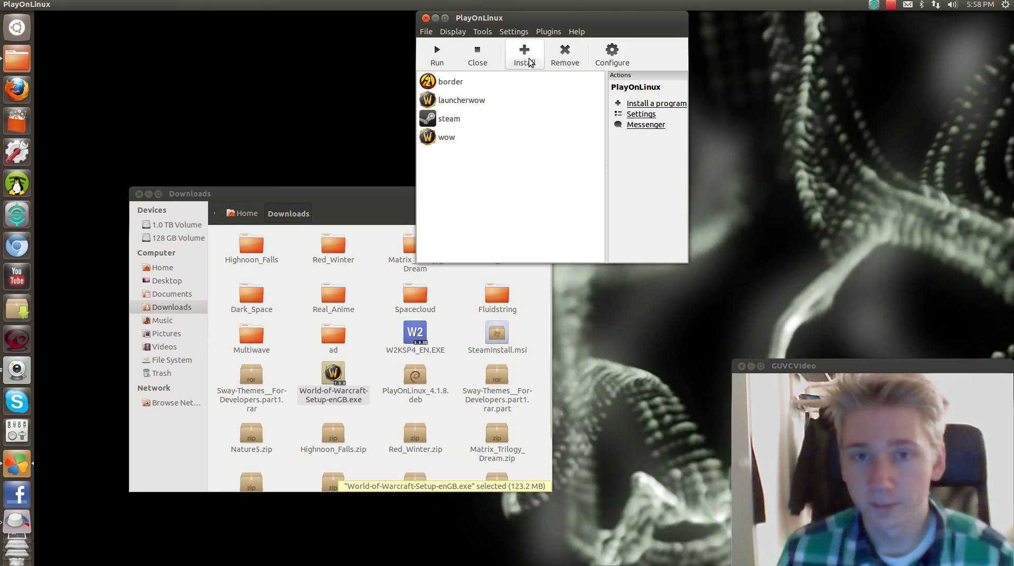
left_click_drag(578, 18, 541, 46)
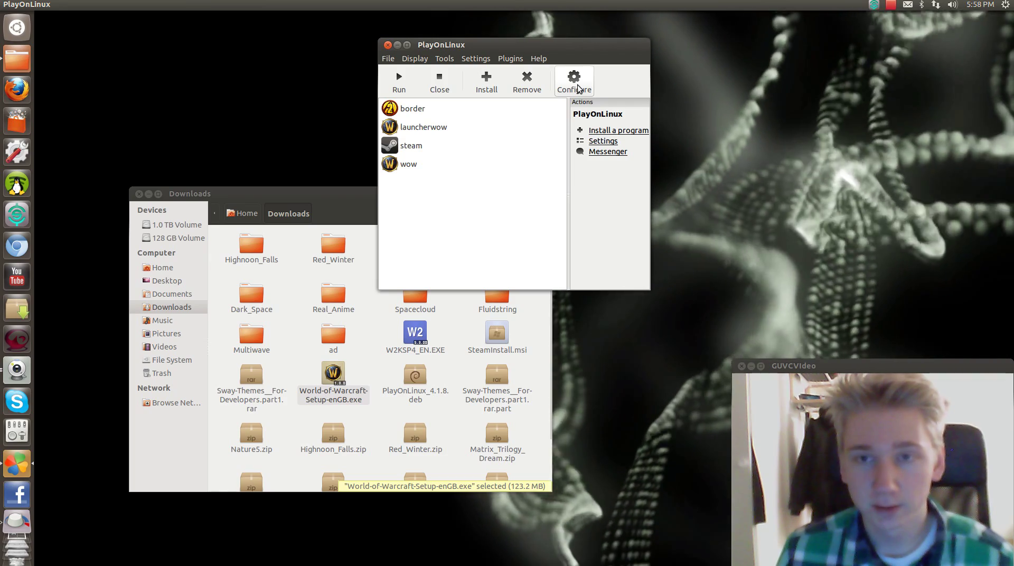
left_click(576, 84)
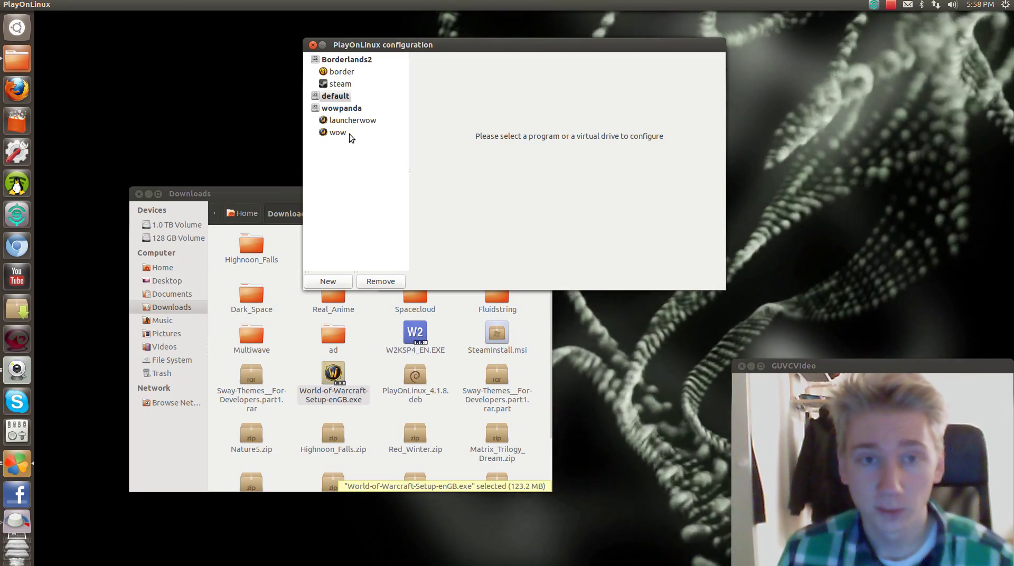
left_click(344, 108)
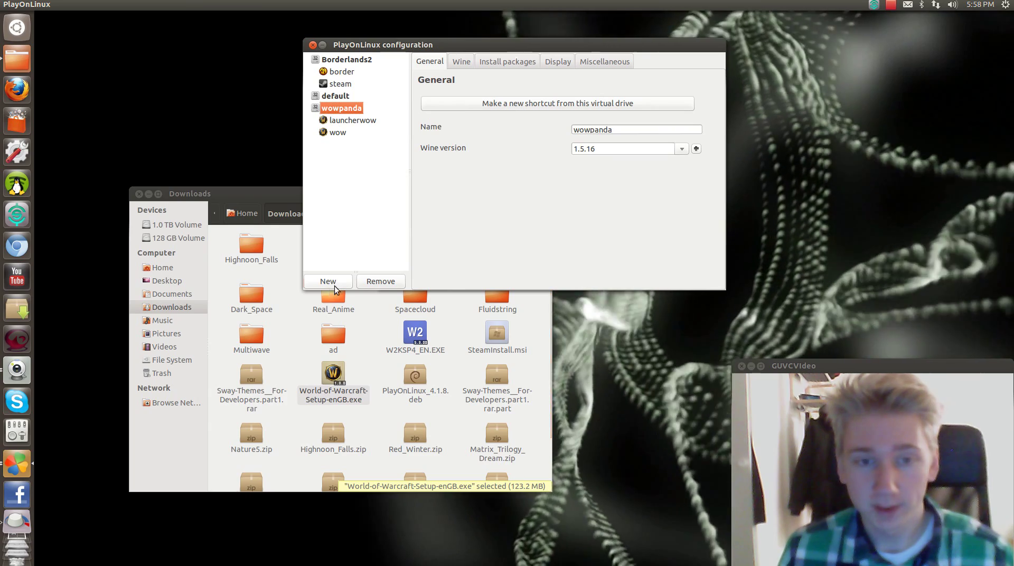
left_click(335, 286)
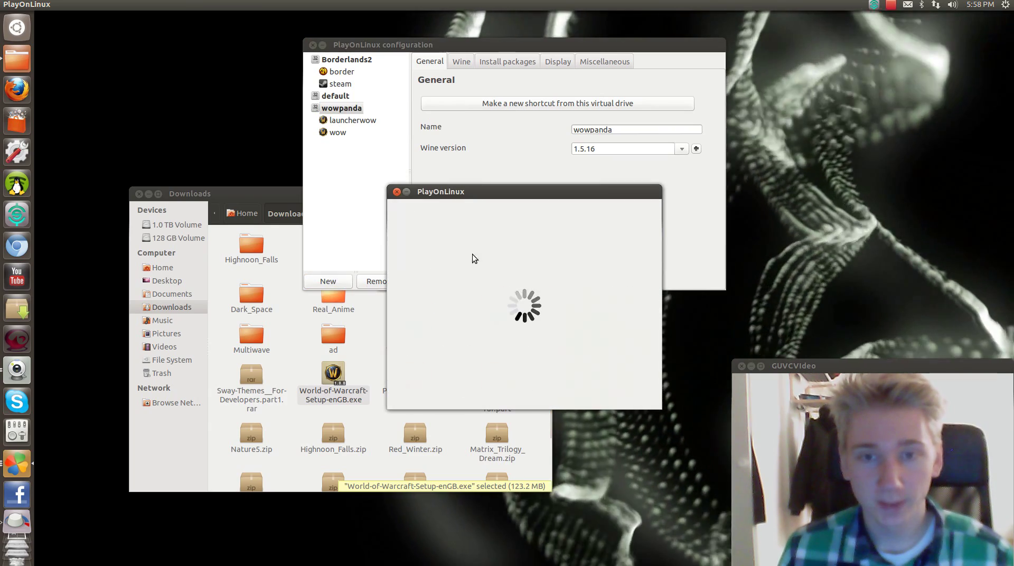
left_click(600, 400)
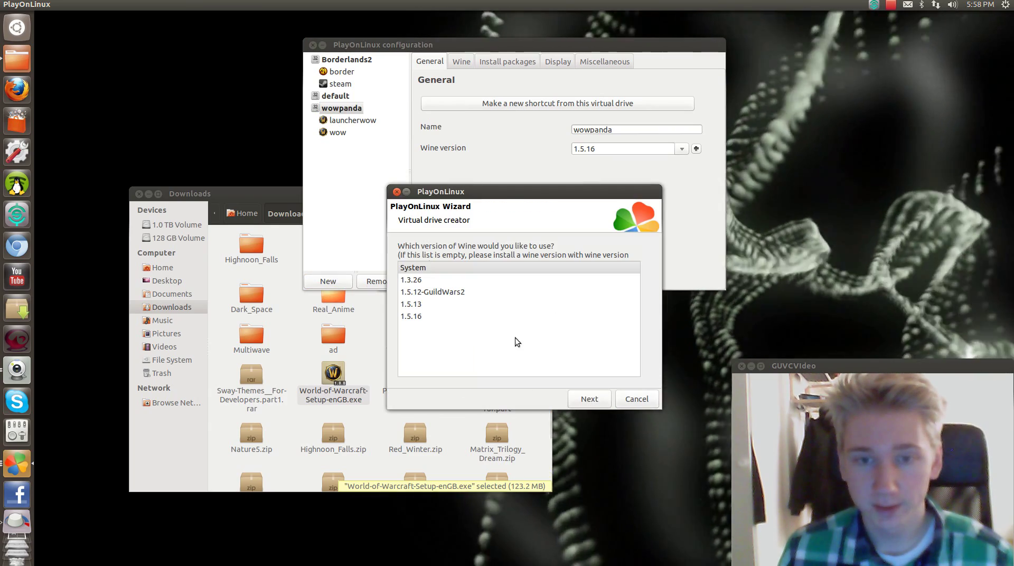
left_click(457, 315)
left_click(464, 280)
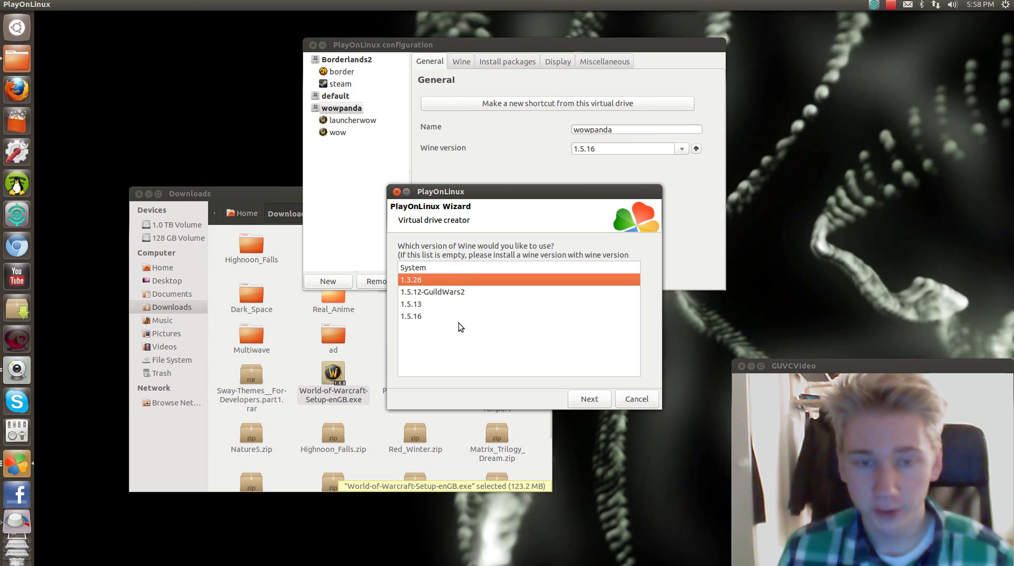
left_click(460, 304)
left_click(423, 317)
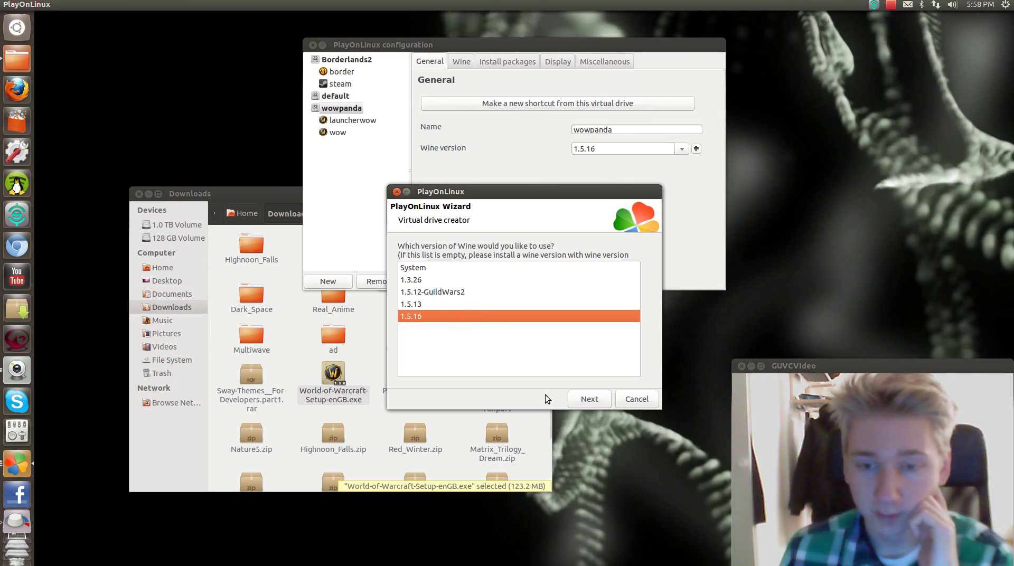
left_click(636, 400)
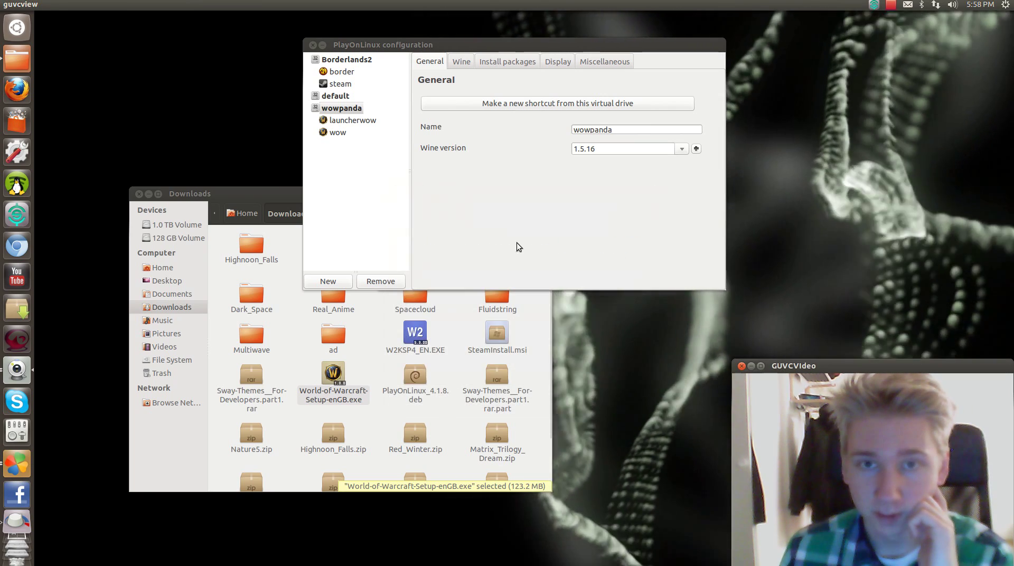
left_click(461, 62)
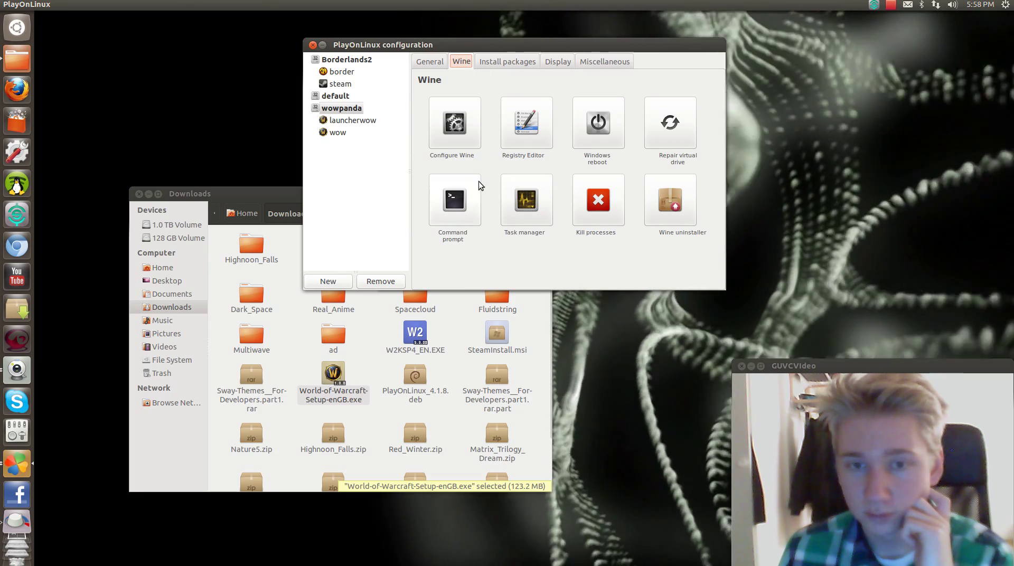
left_click(341, 109)
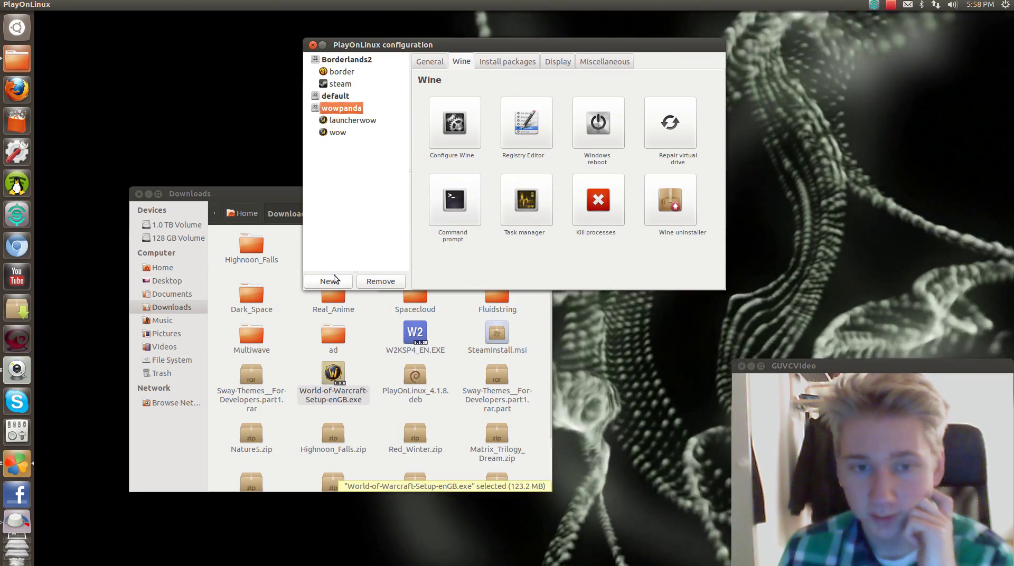
left_click(328, 281)
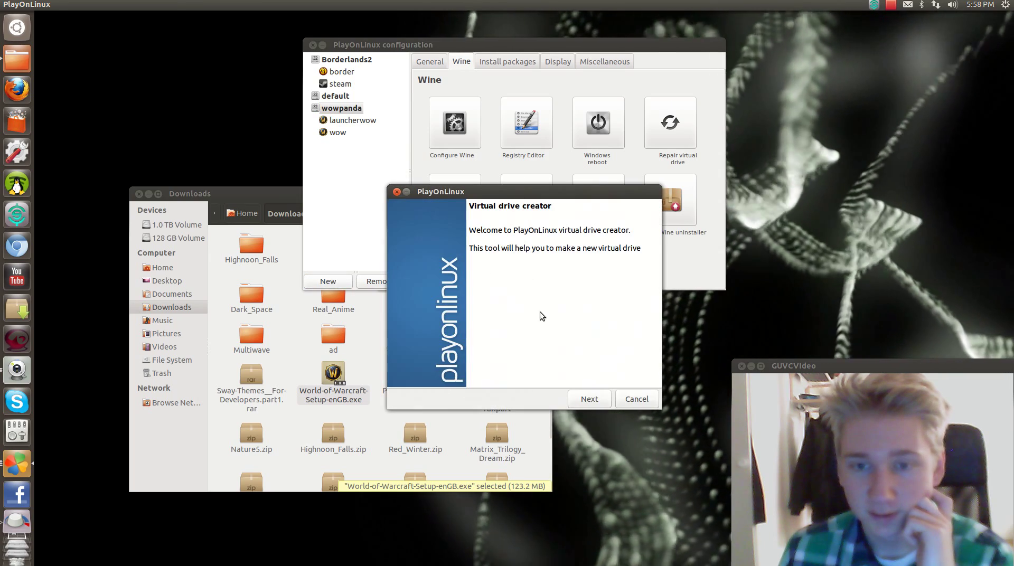
left_click(585, 400)
left_click(429, 308)
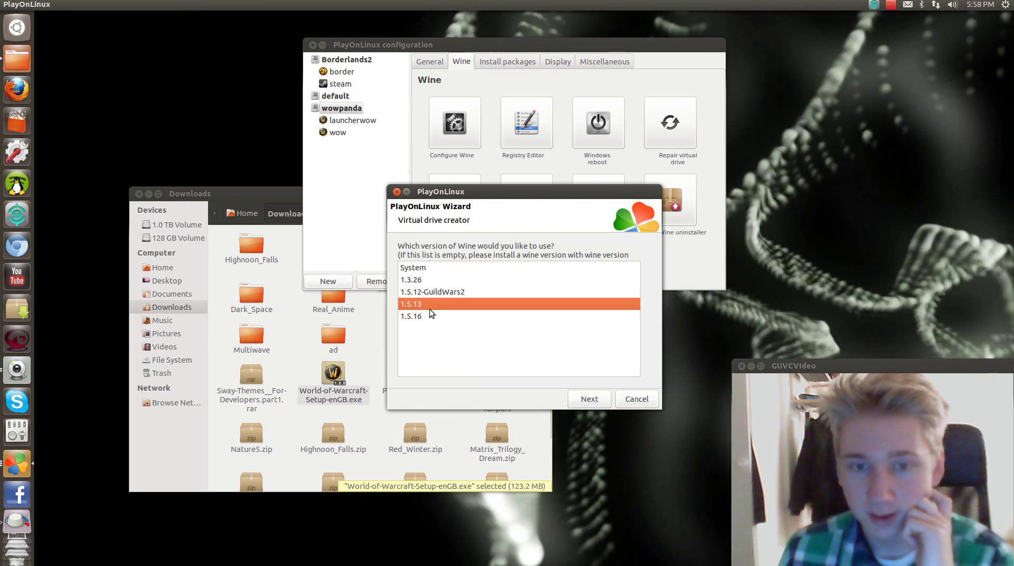
left_click(460, 318)
left_click(581, 398)
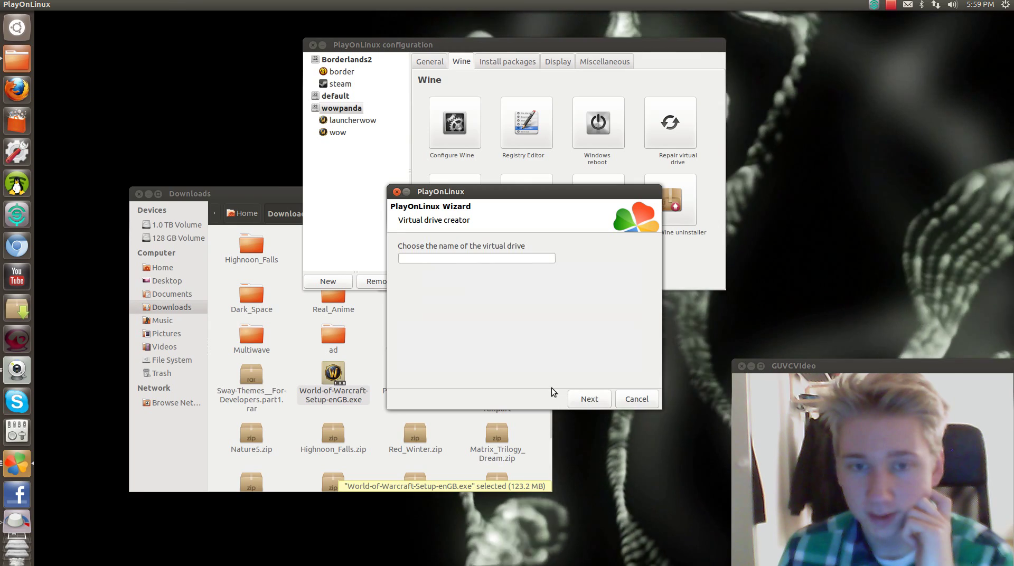
left_click(653, 404)
Browse the available and installed Wine versions in the Wine versions manager, then close it
left_click(435, 60)
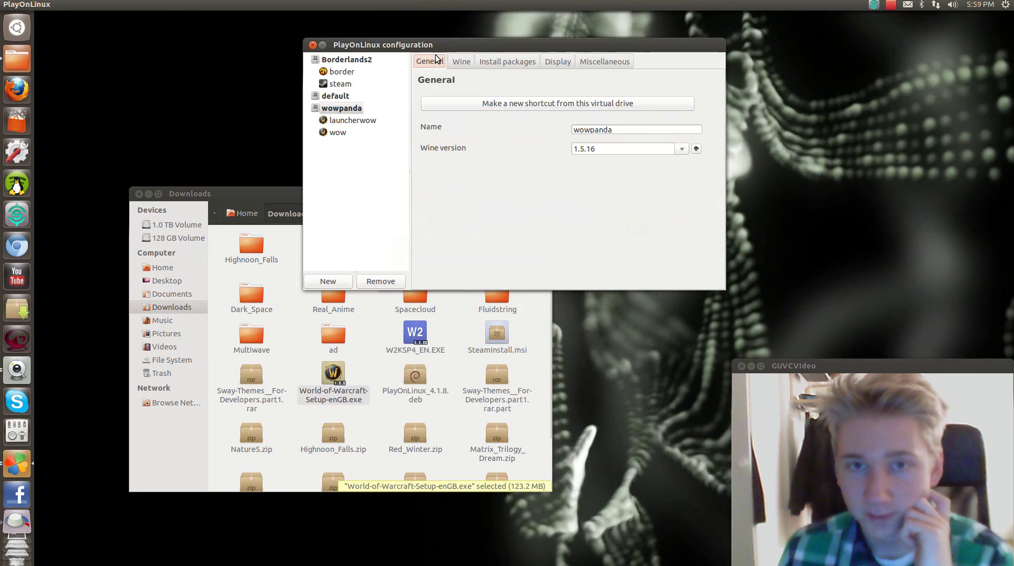
left_click(697, 148)
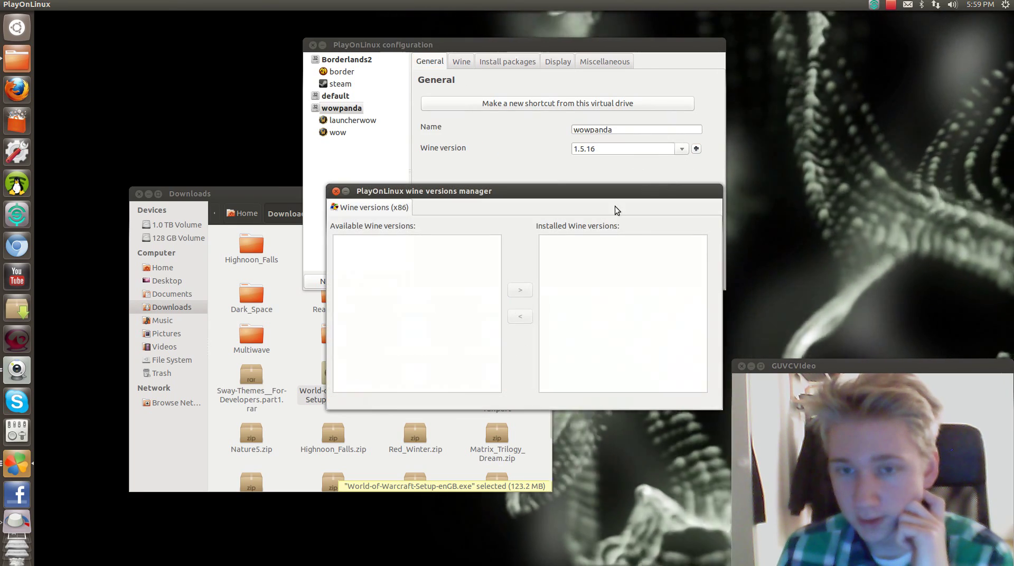
left_click(429, 293)
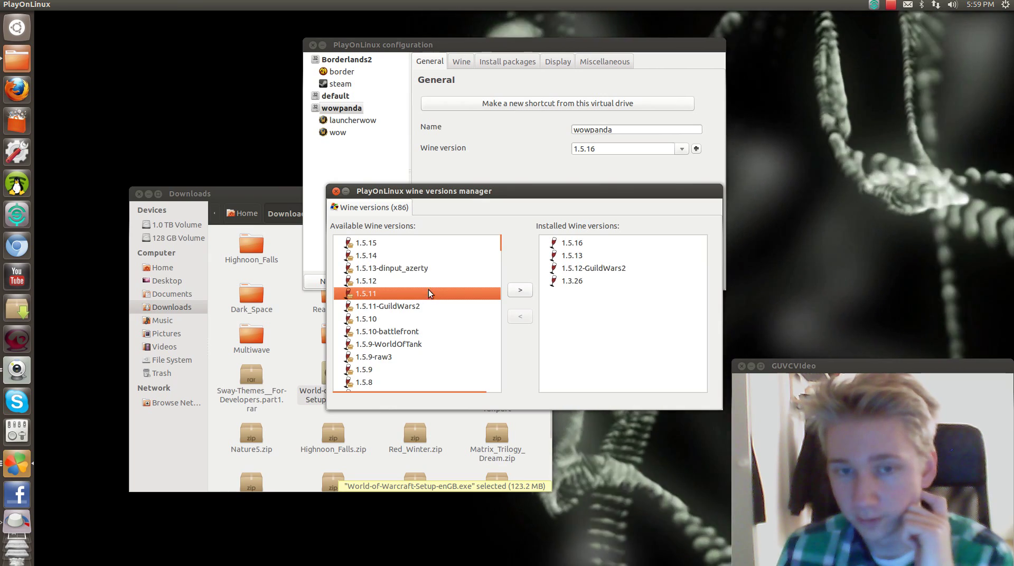
left_click(405, 366)
scroll(411, 354, "down", 1)
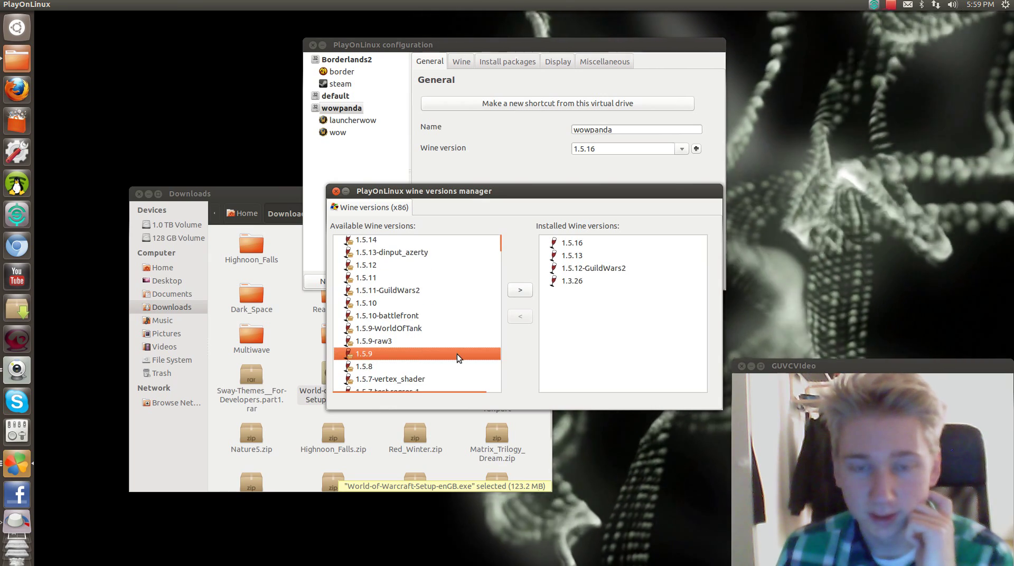
scroll(438, 324, "down", 4)
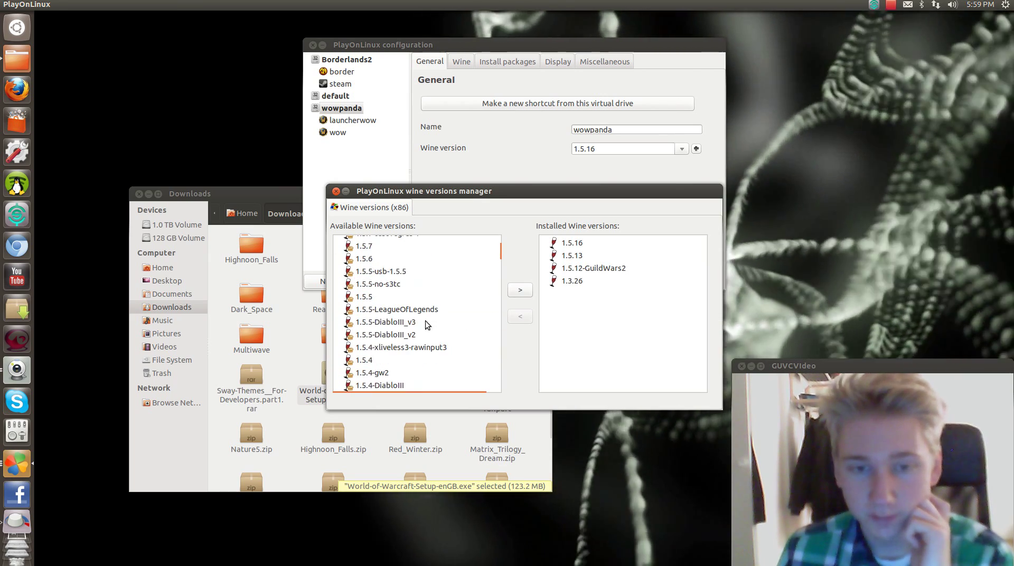
left_click(412, 323)
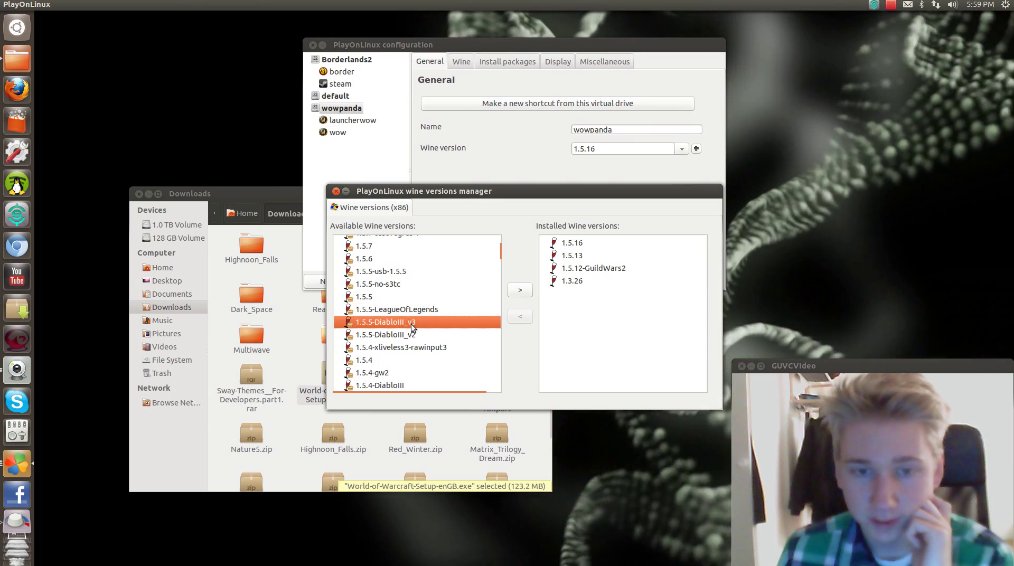
scroll(412, 335, "down", 3)
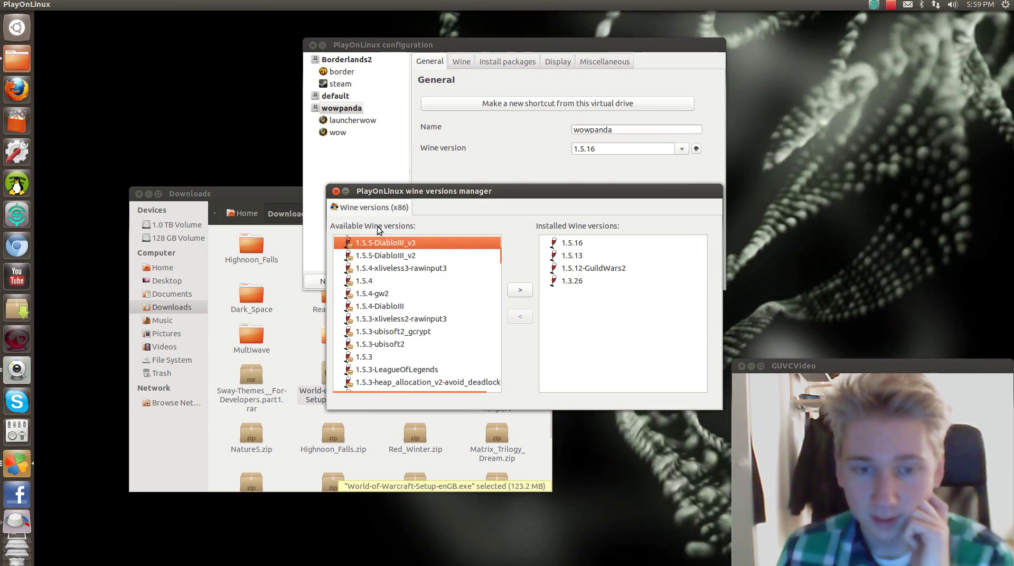
left_click(337, 192)
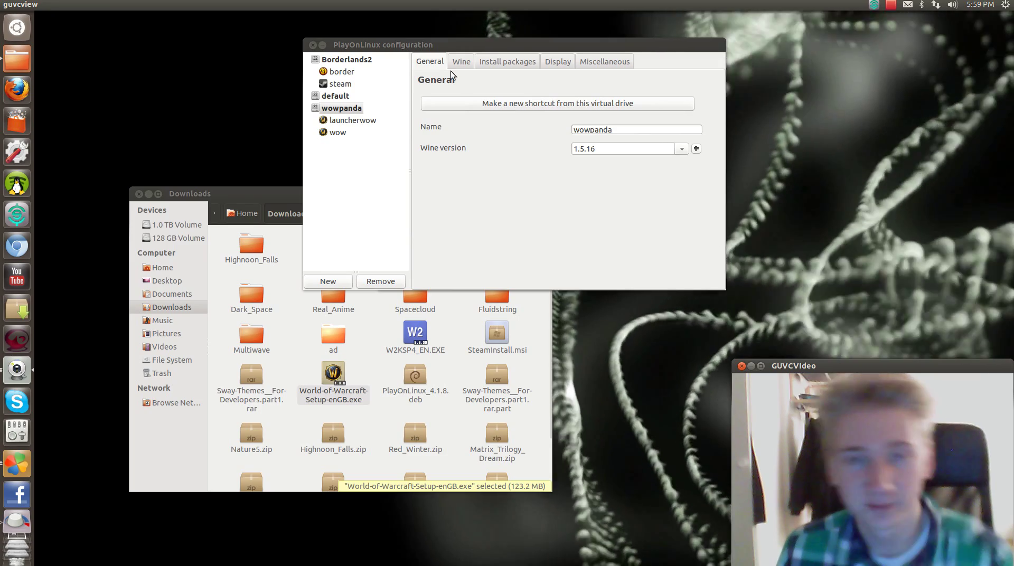
Create a new virtual drive named "warcraftr" that uses Wine version 1.5.16
left_click(341, 107)
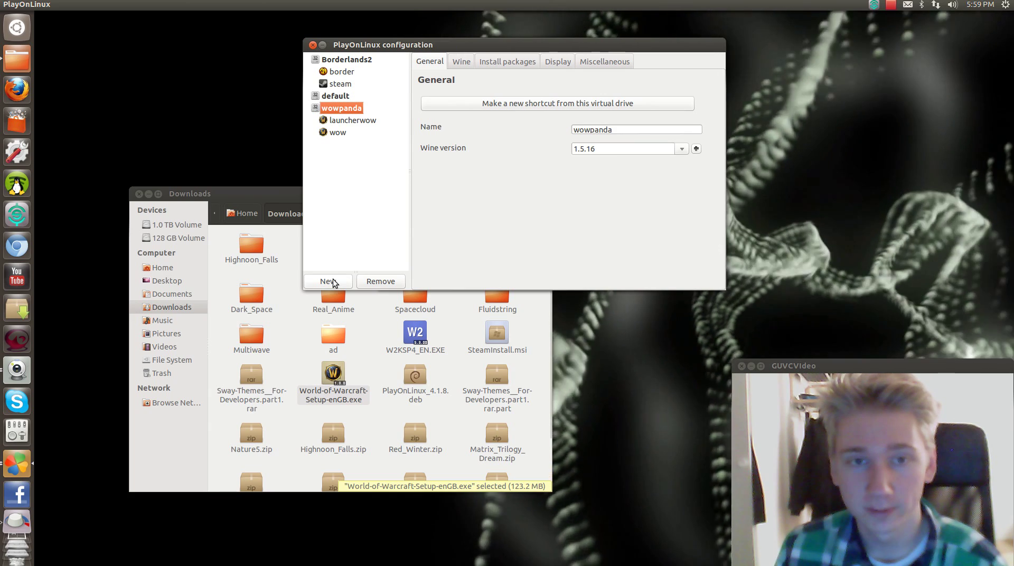
left_click(328, 281)
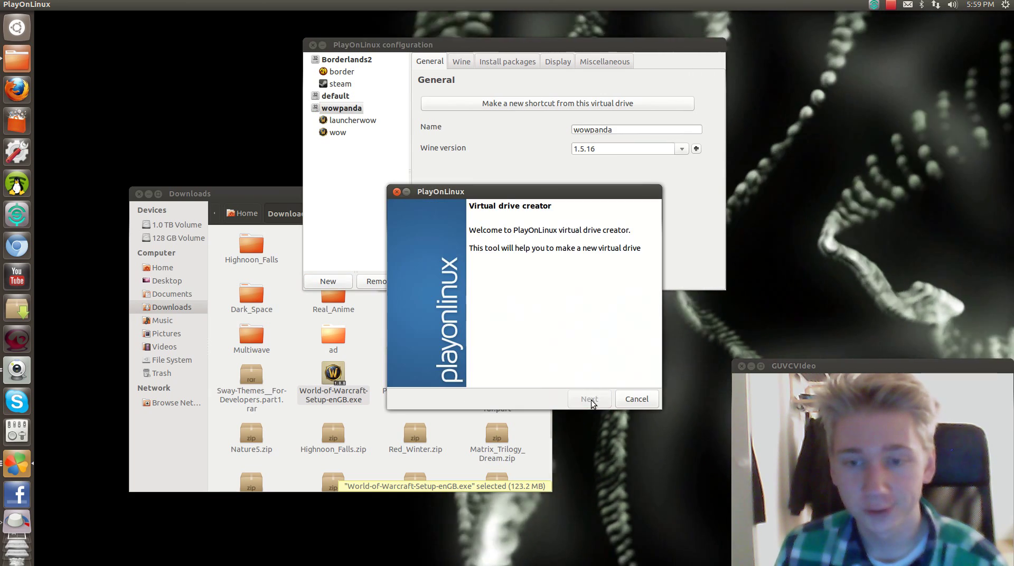
left_click(443, 316)
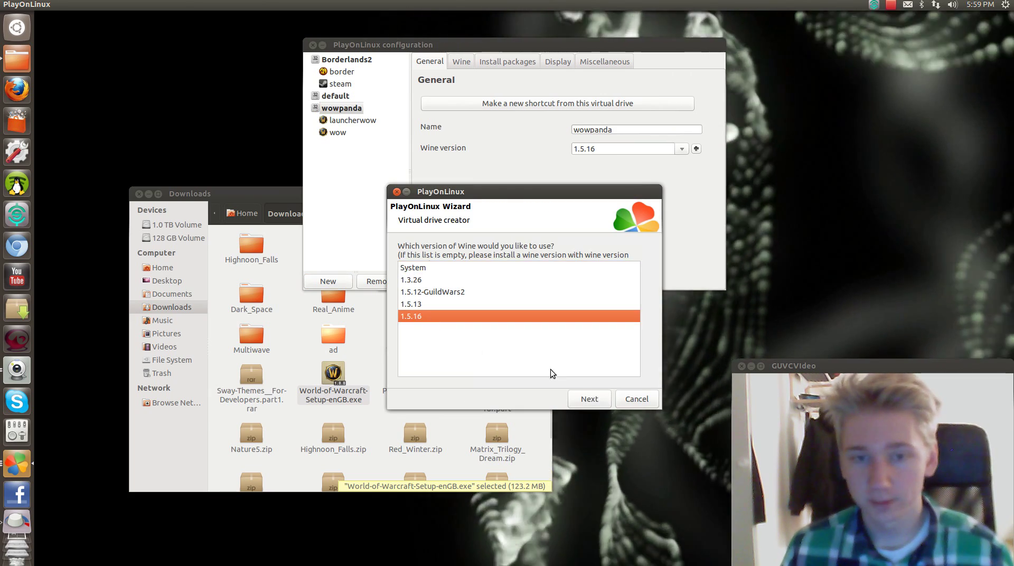
left_click(590, 399)
left_click(469, 257)
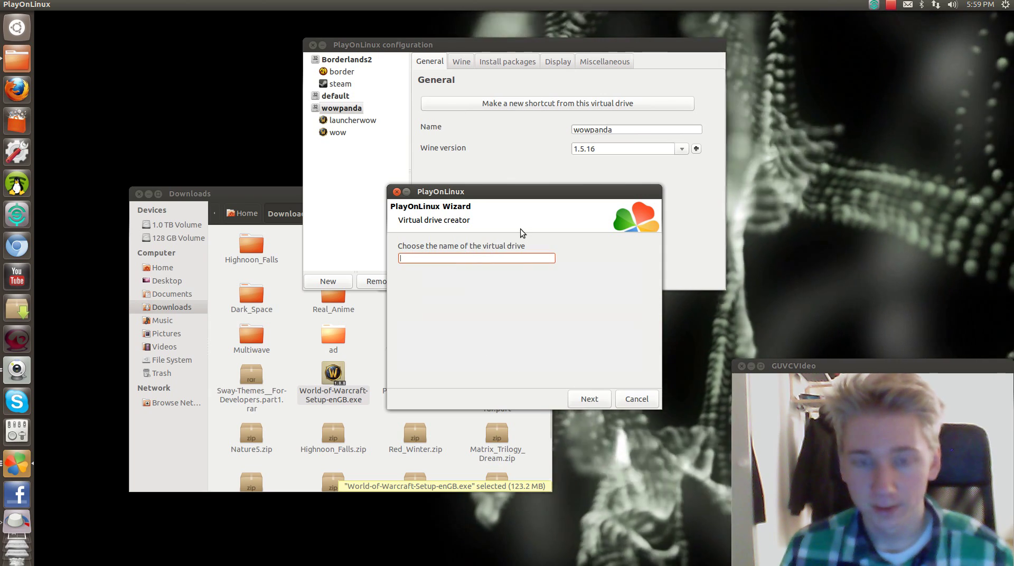
type("warcraftrl")
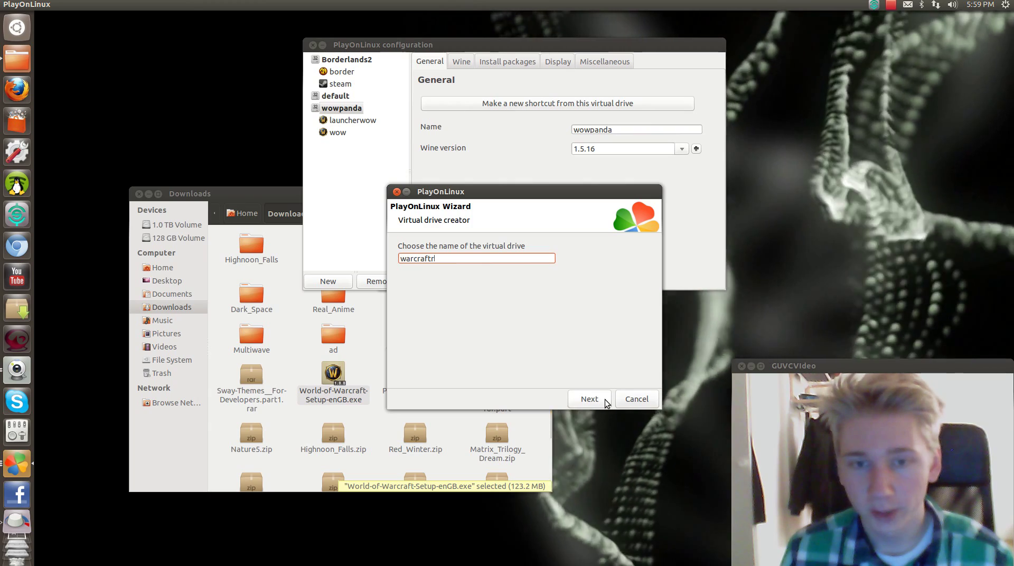
left_click(605, 399)
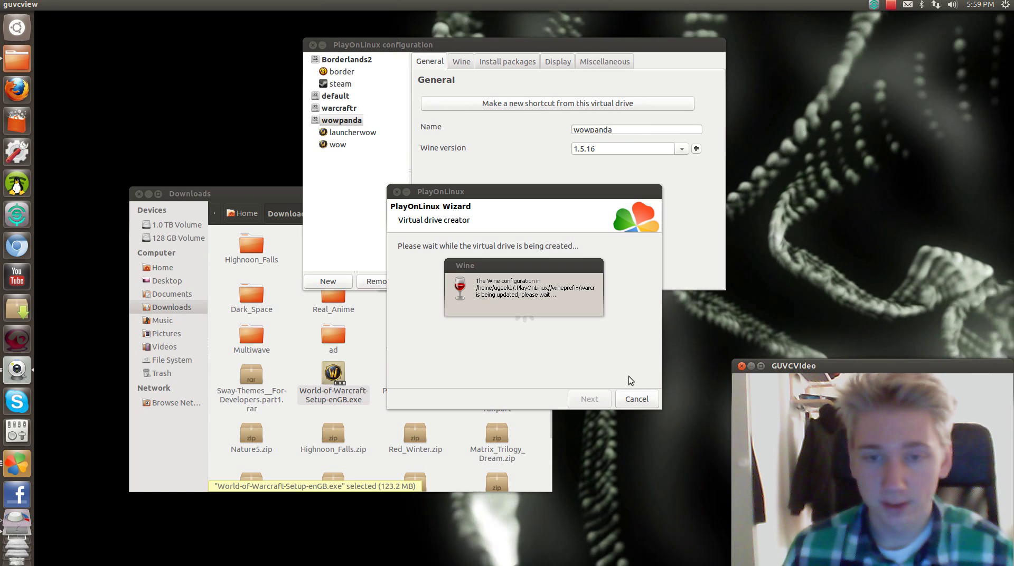
left_click_drag(541, 264, 391, 236)
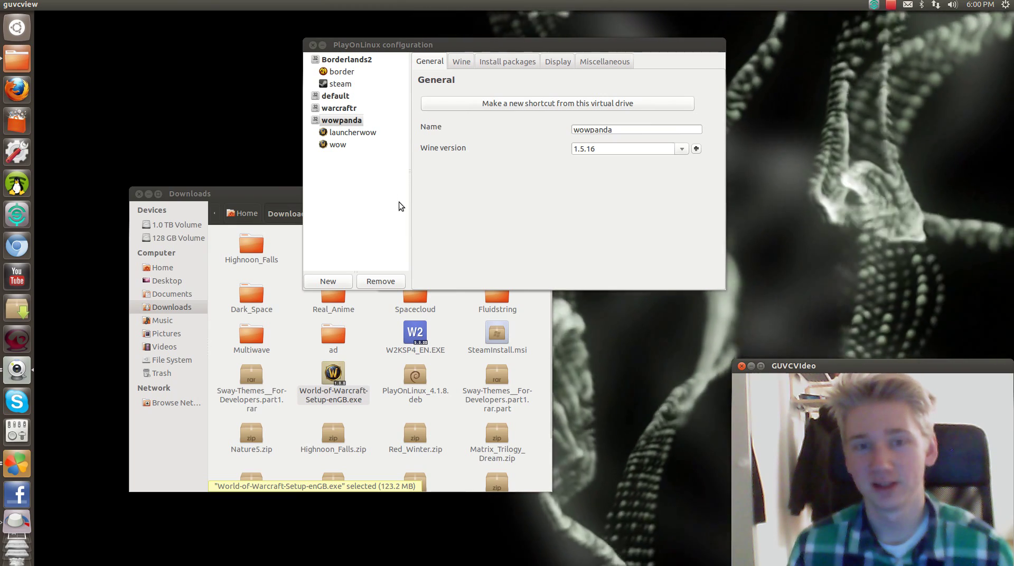
Create another virtual drive named "warcraft" with Wine version 1.5.16 and select it in the configuration list
left_click(328, 281)
left_click(586, 402)
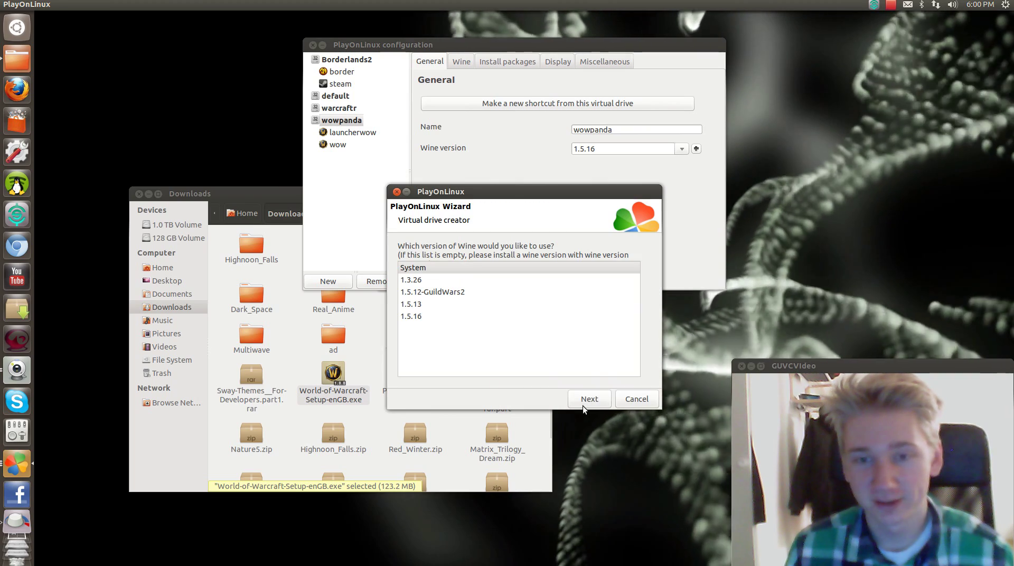
left_click(460, 305)
left_click(459, 316)
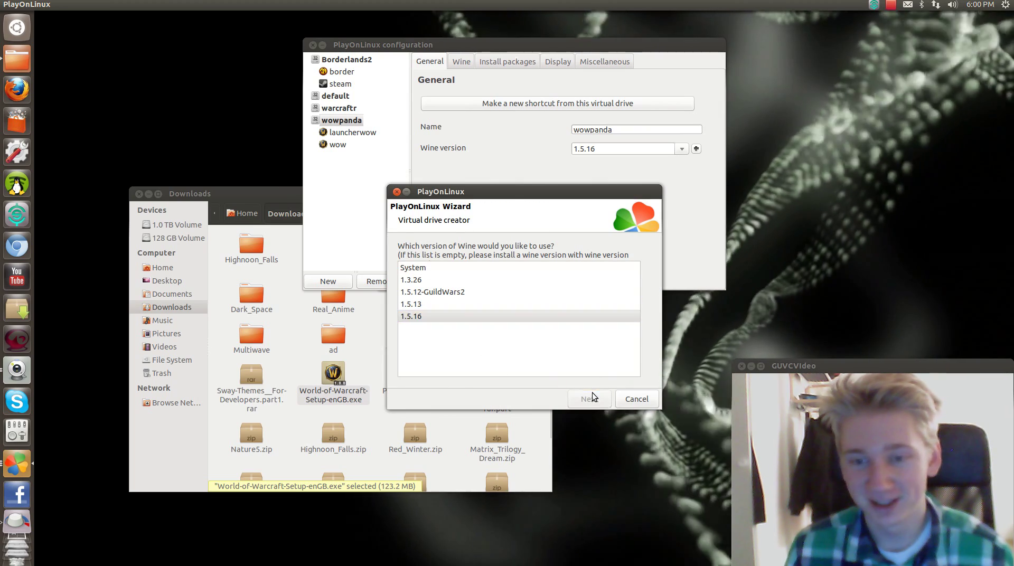
left_click(590, 396)
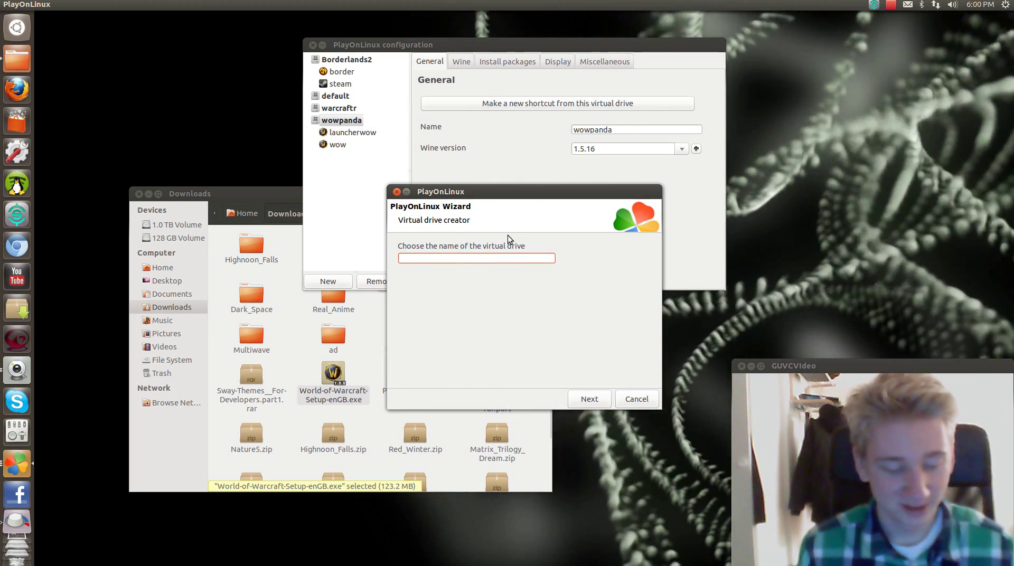
type("warcraft")
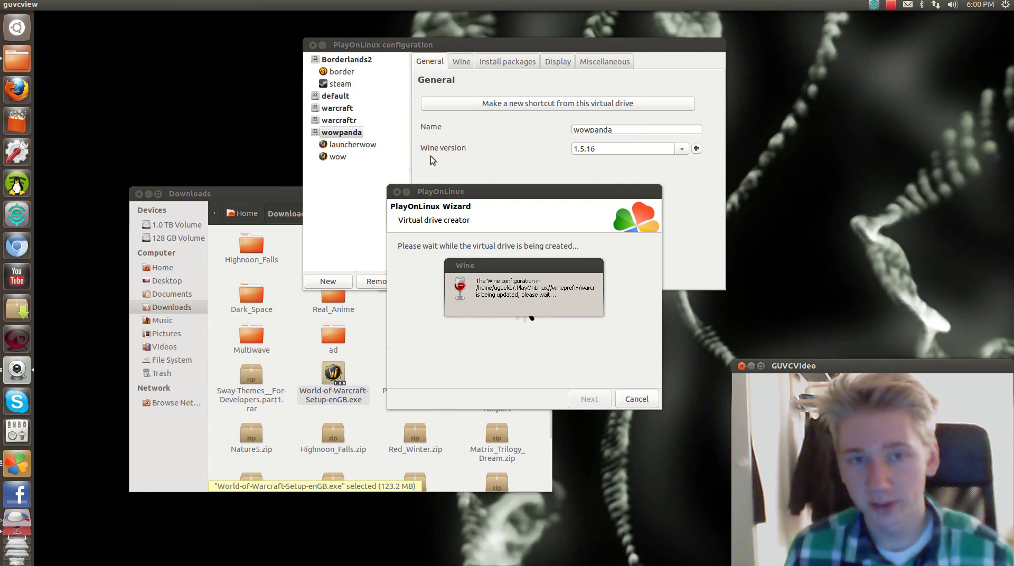
left_click(396, 192)
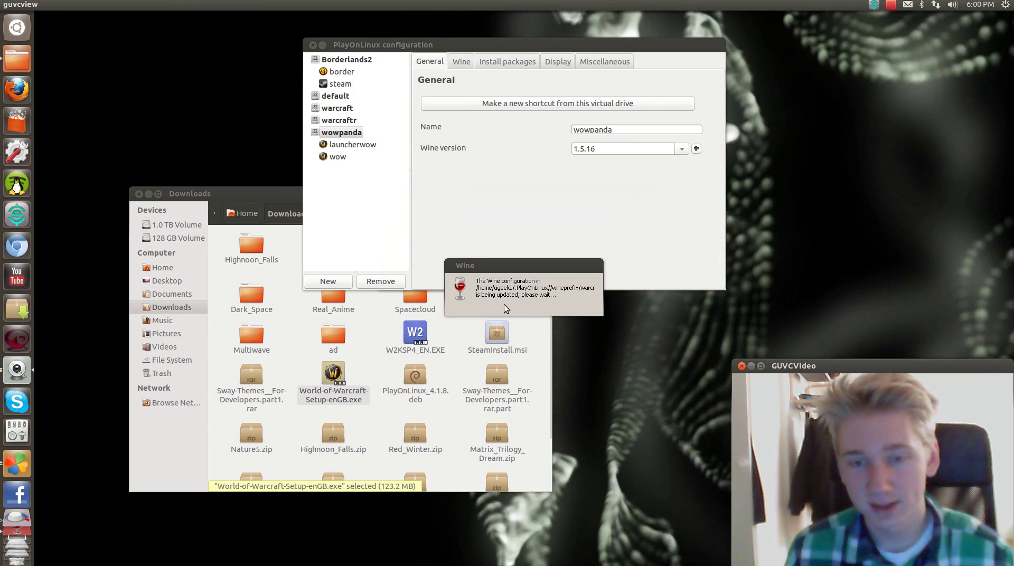
left_click(337, 119)
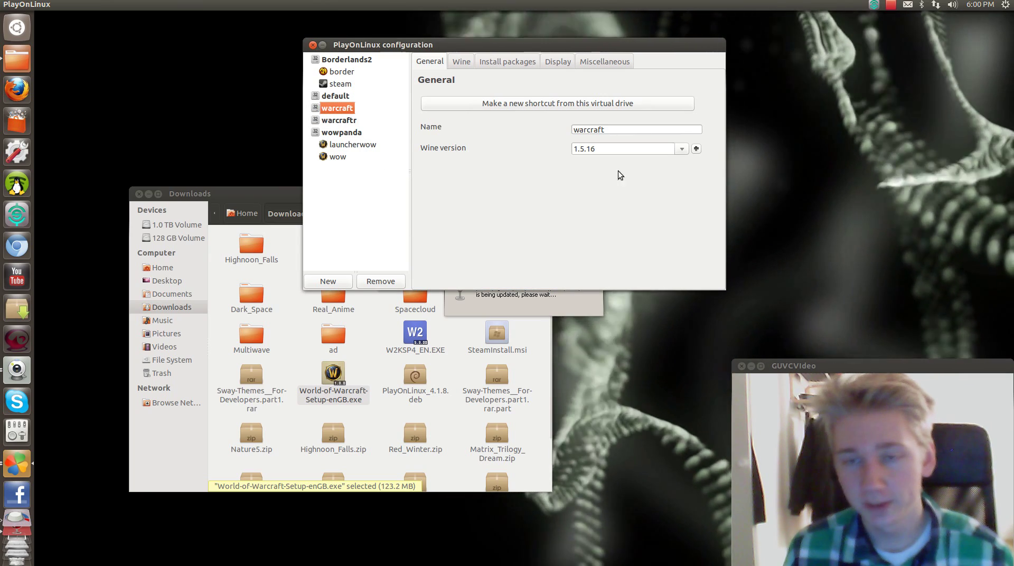
Open the warcraft drive's Wine configuration and turn off virtual desktop emulation in its graphics settings
left_click(462, 62)
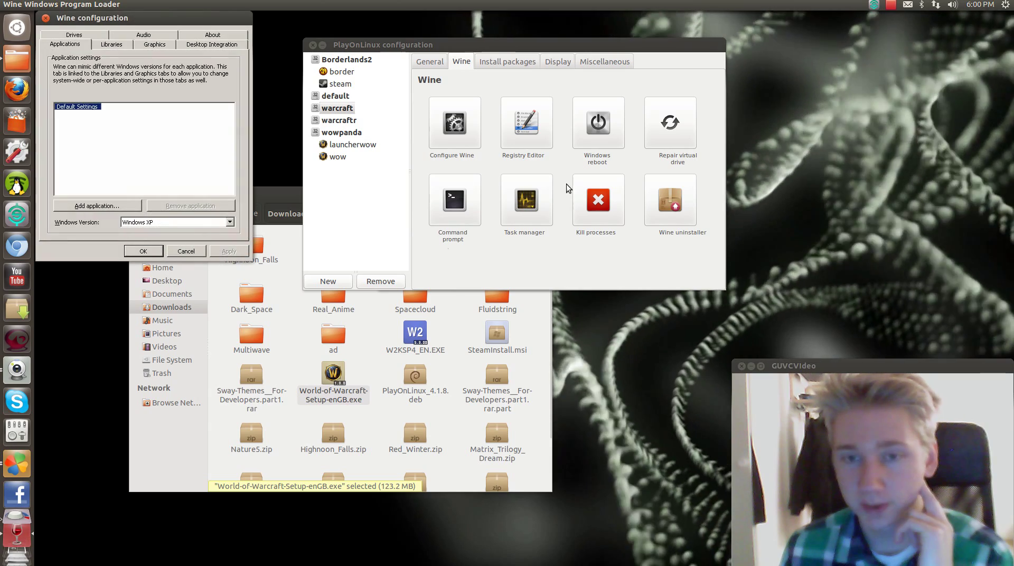
left_click(156, 46)
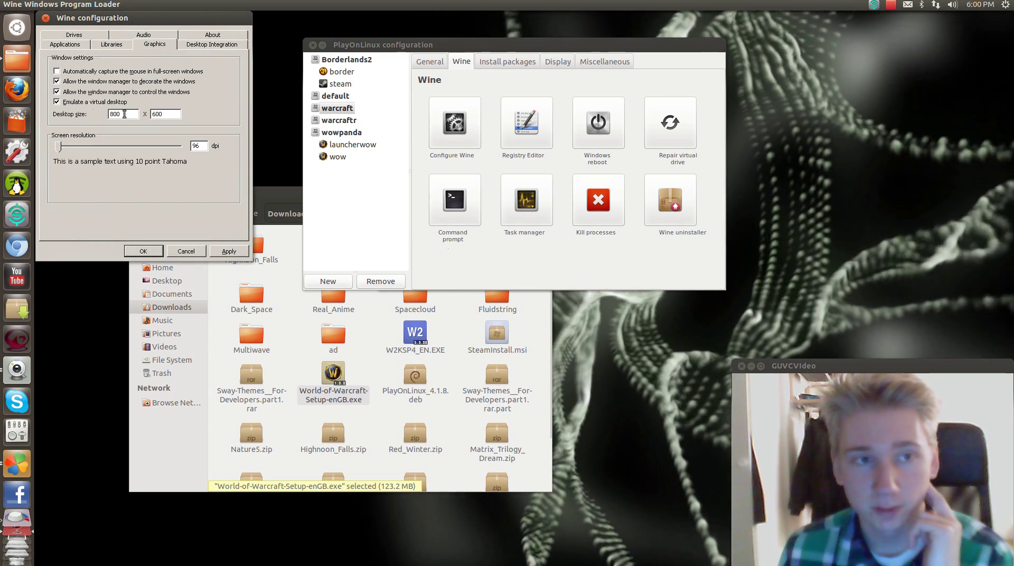
left_click(85, 101)
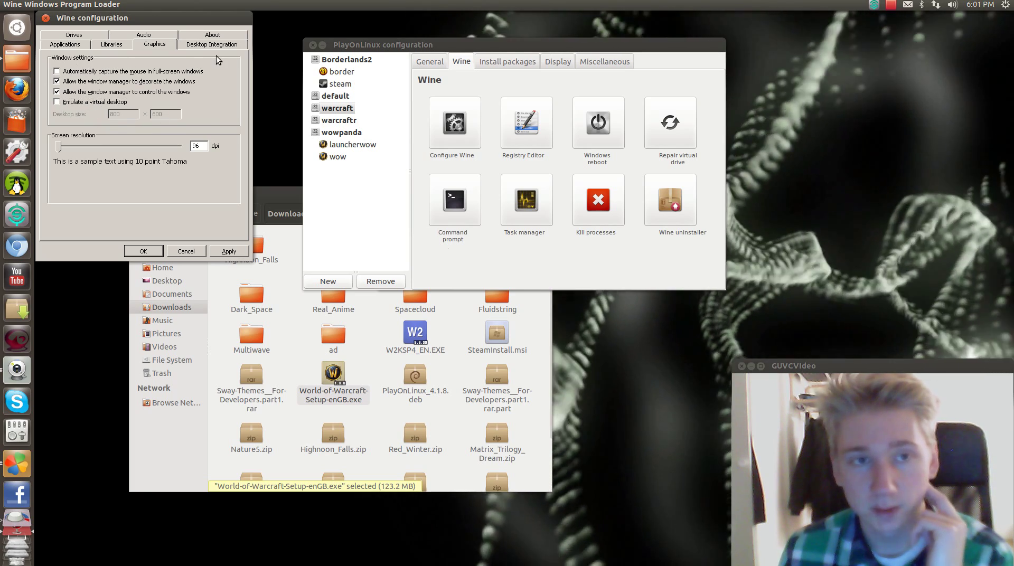
Look through the libraries, applications, drives and audio settings in the Wine configuration and close it
left_click(111, 45)
left_click(65, 45)
left_click(112, 45)
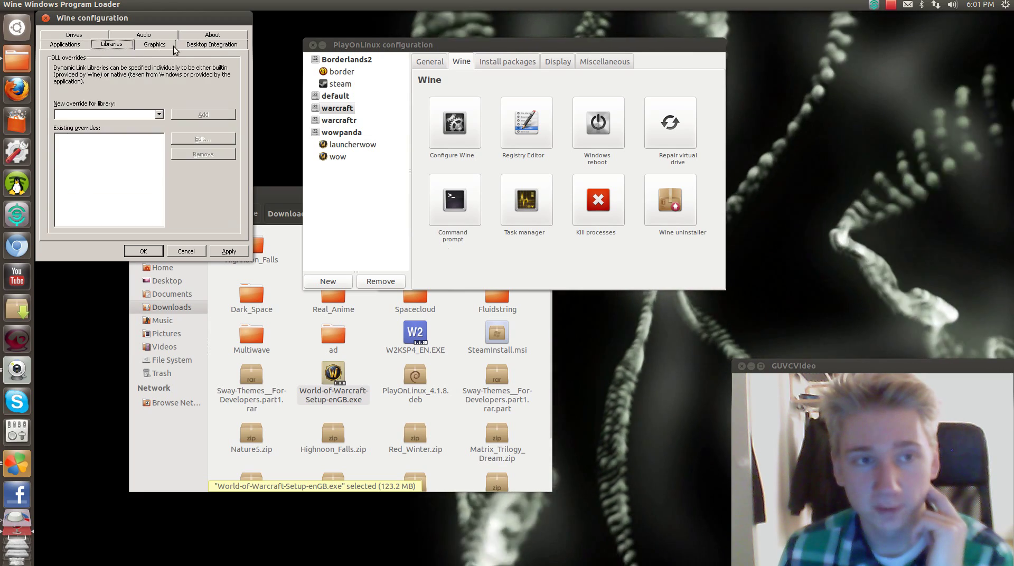
left_click(180, 44)
left_click(161, 36)
left_click(75, 45)
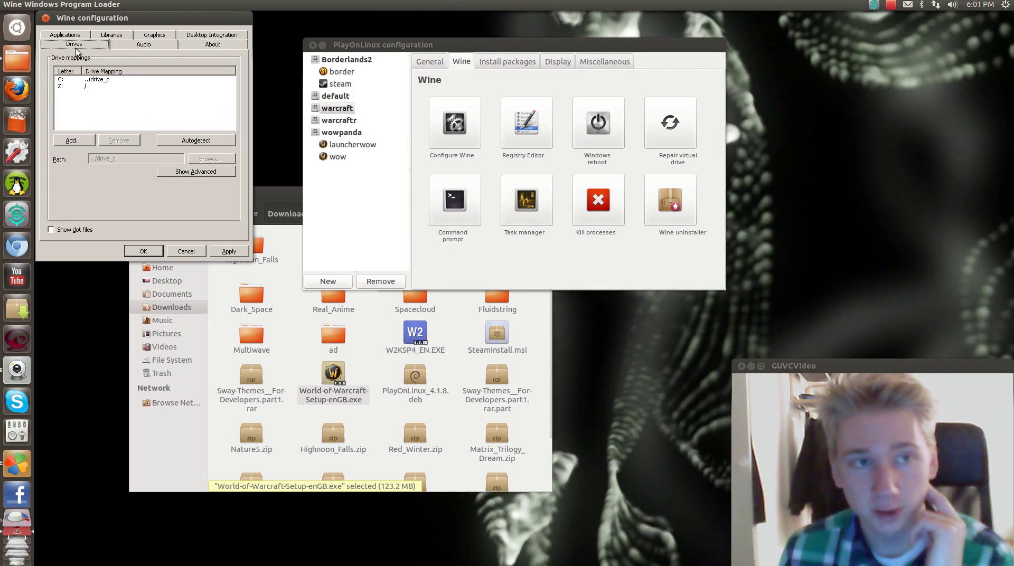
left_click(152, 46)
left_click(46, 19)
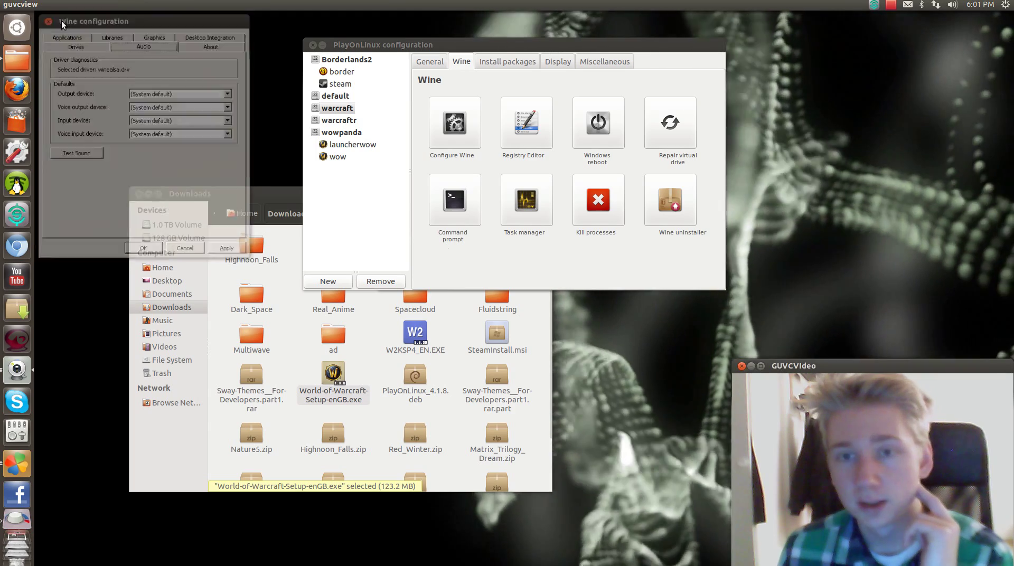
Browse the list of packages that can be installed into the warcraft virtual drive
left_click(483, 63)
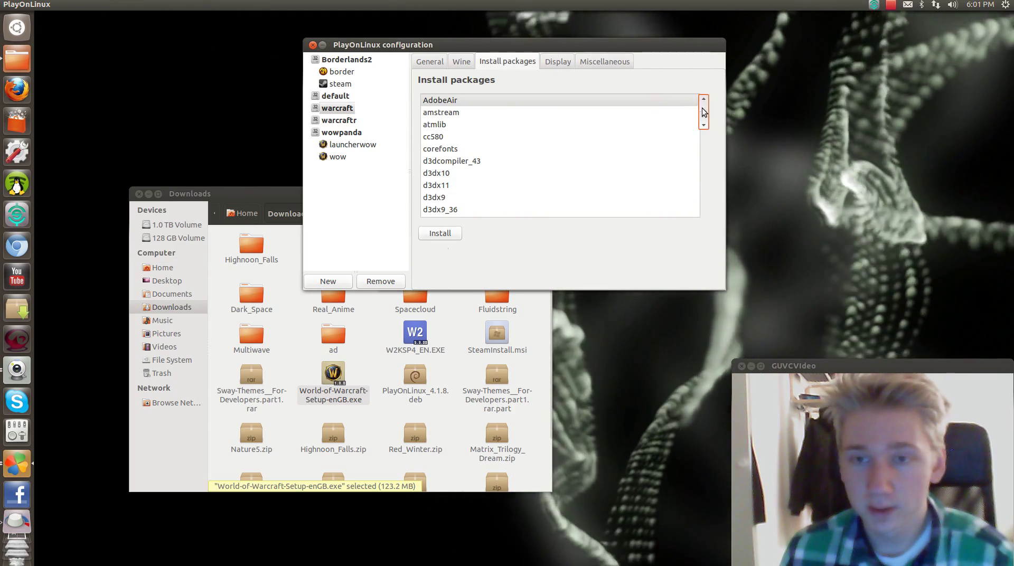
mouse_move(704, 111)
left_mouse_down()
mouse_move(705, 196)
mouse_move(704, 135)
mouse_move(694, 146)
mouse_move(689, 100)
left_mouse_up()
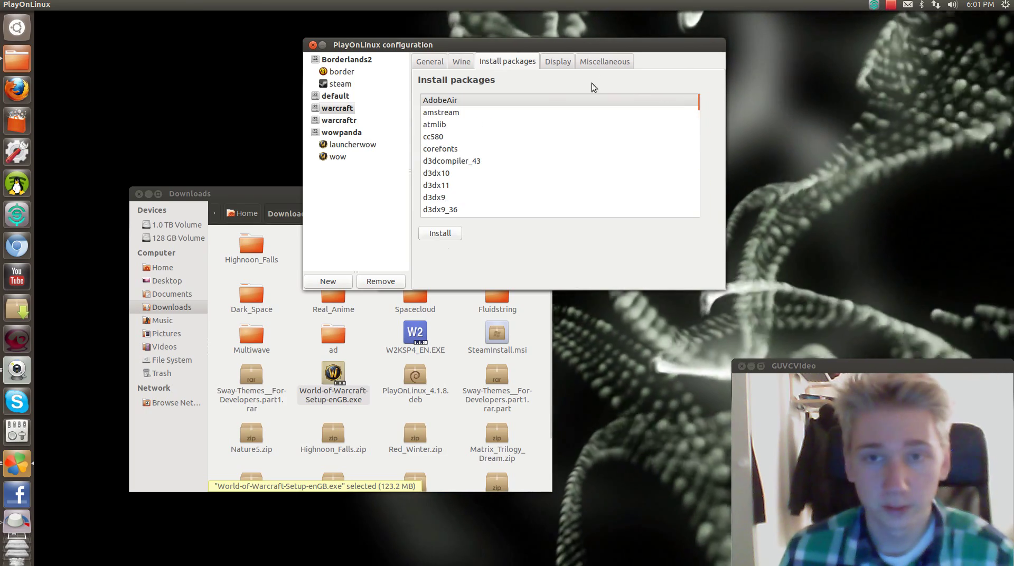
scroll(547, 144, "down", 20)
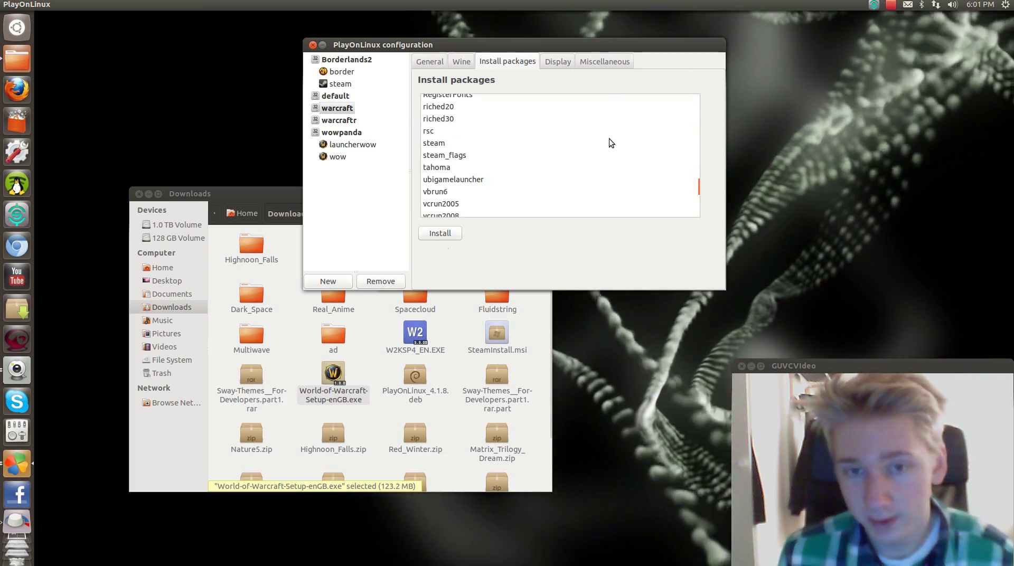
scroll(611, 141, "down", 5)
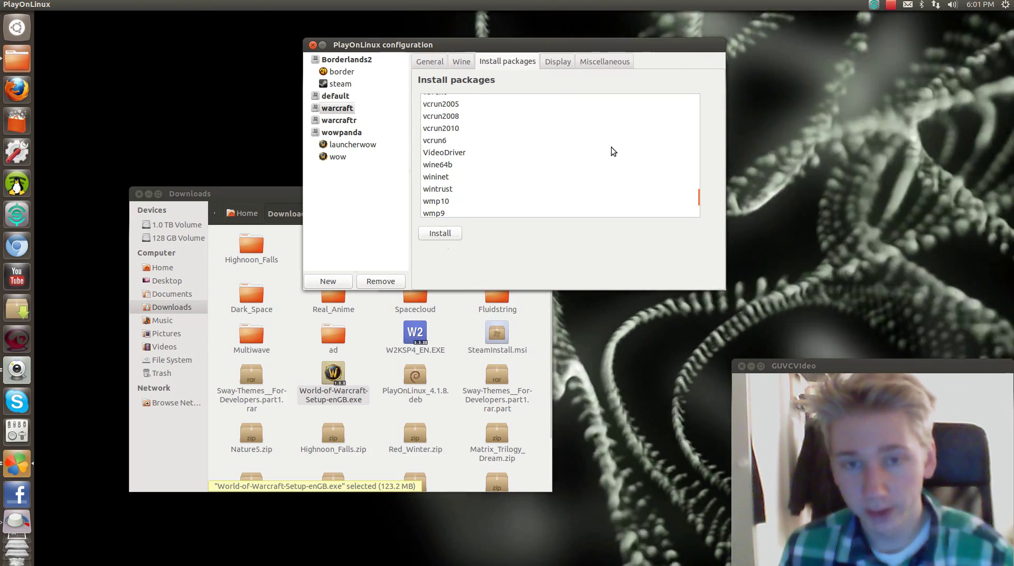
scroll(612, 151, "down", 3)
scroll(609, 154, "up", 5)
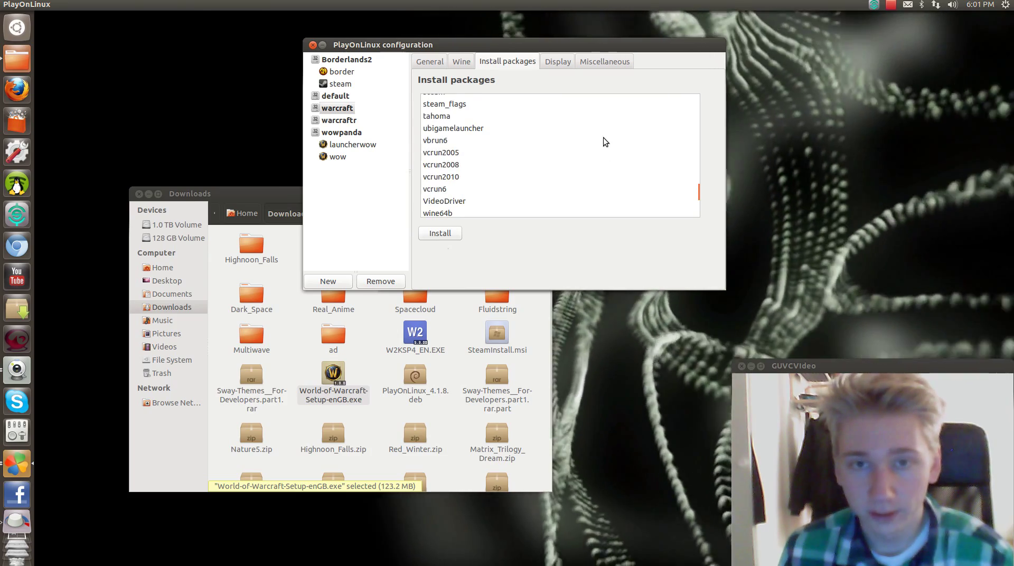
scroll(605, 142, "up", 20)
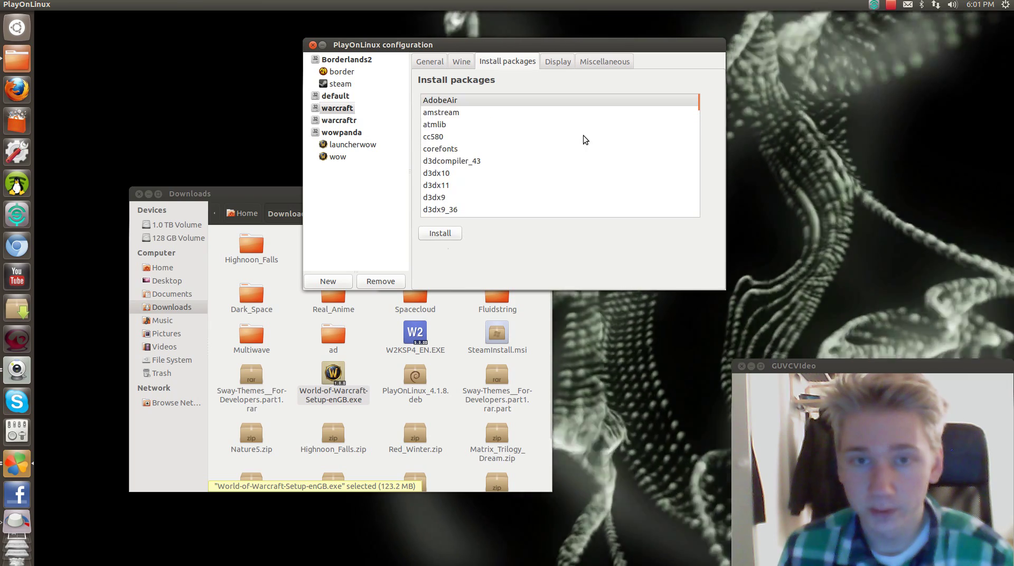
Set the warcraft drive's video memory size to 2048 and Direct Draw Renderer to opengl, keeping GLSL Support at default
left_click(548, 61)
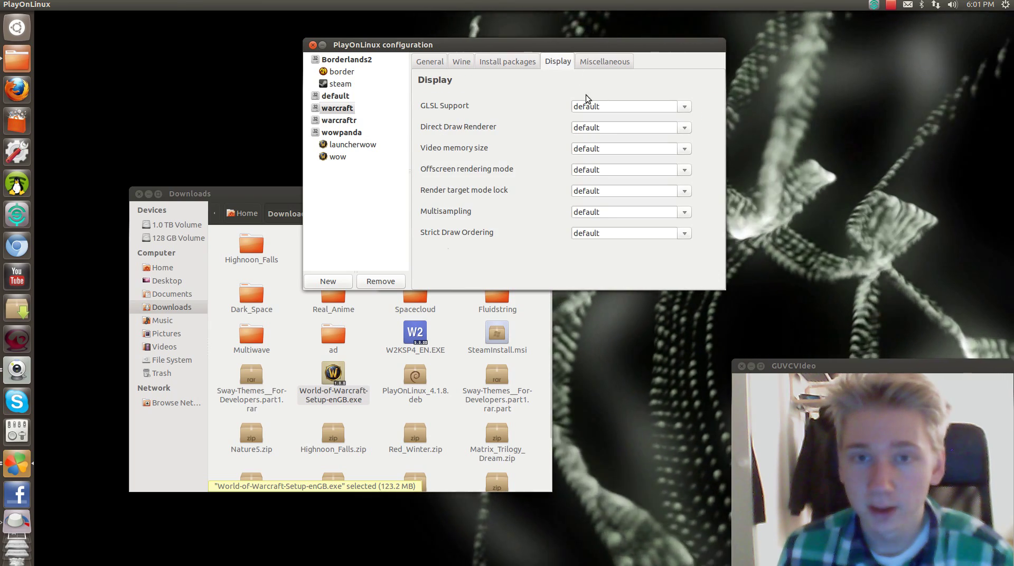
left_click(685, 148)
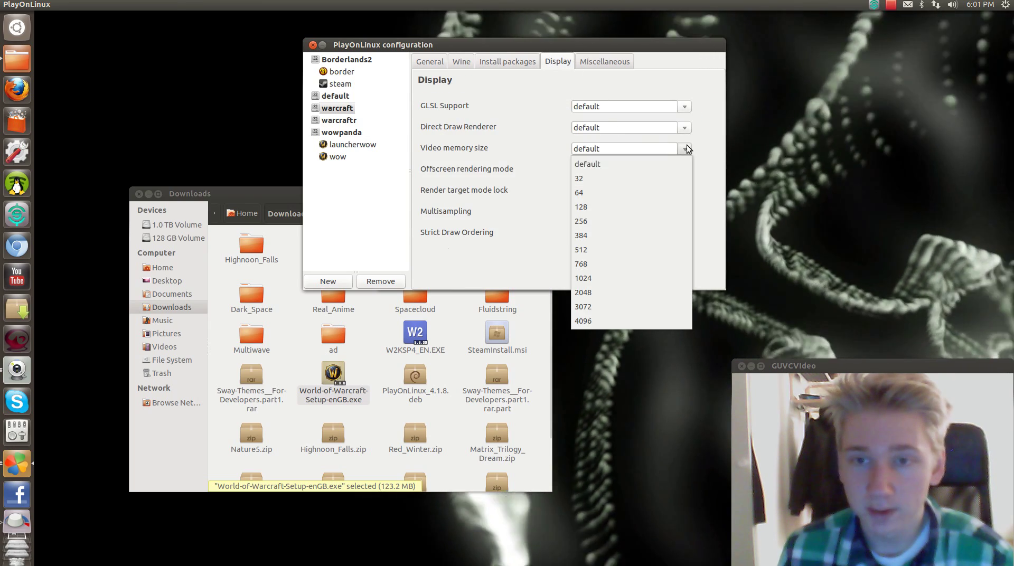
left_click(626, 295)
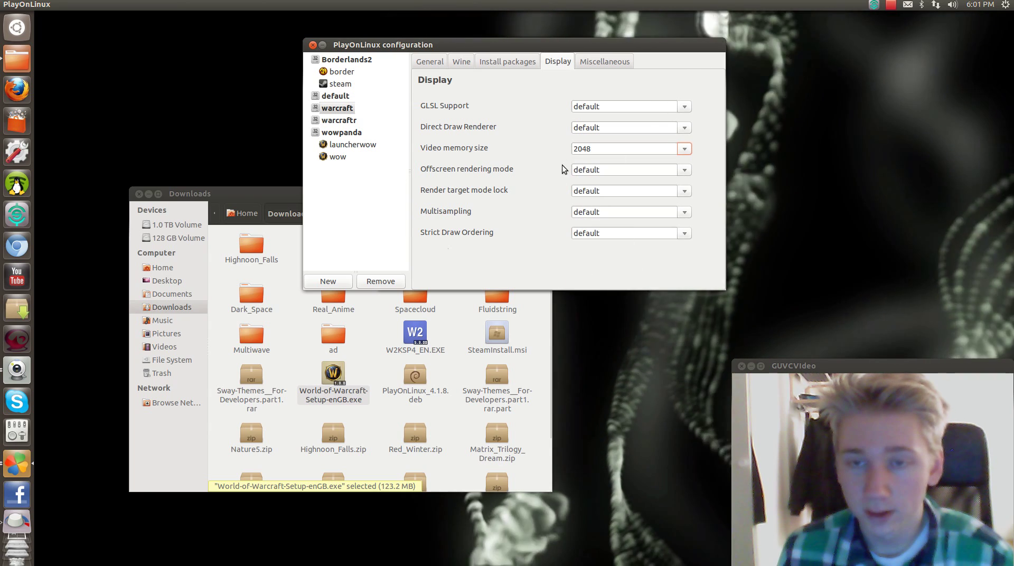
left_click(686, 128)
left_click(659, 170)
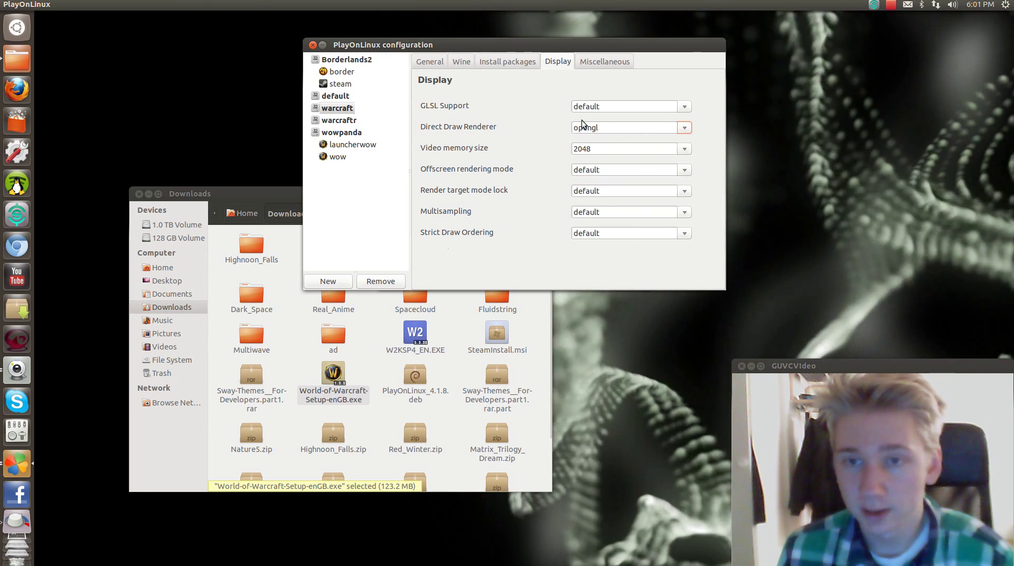
left_click(609, 106)
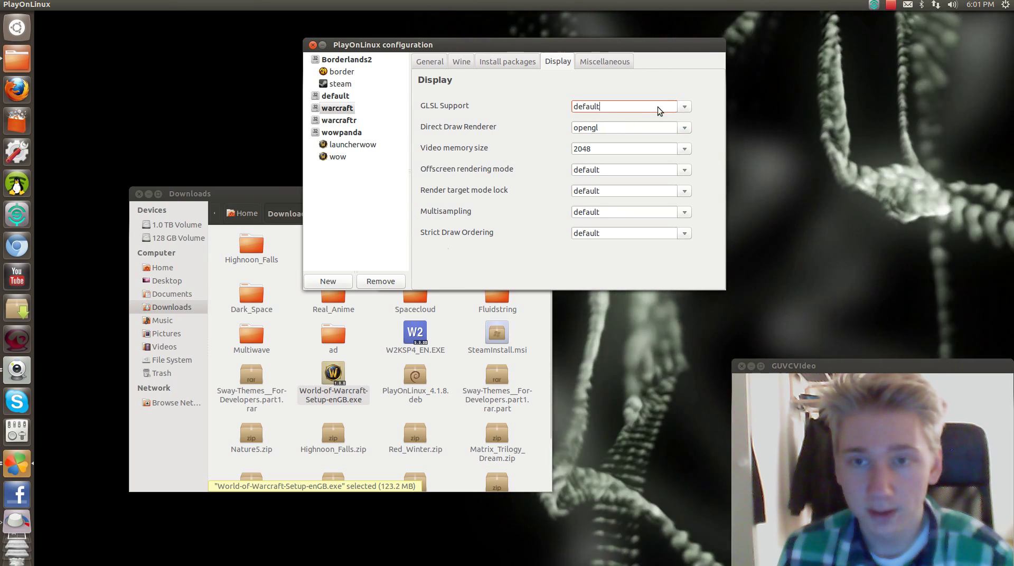
left_click(684, 107)
left_click(603, 148)
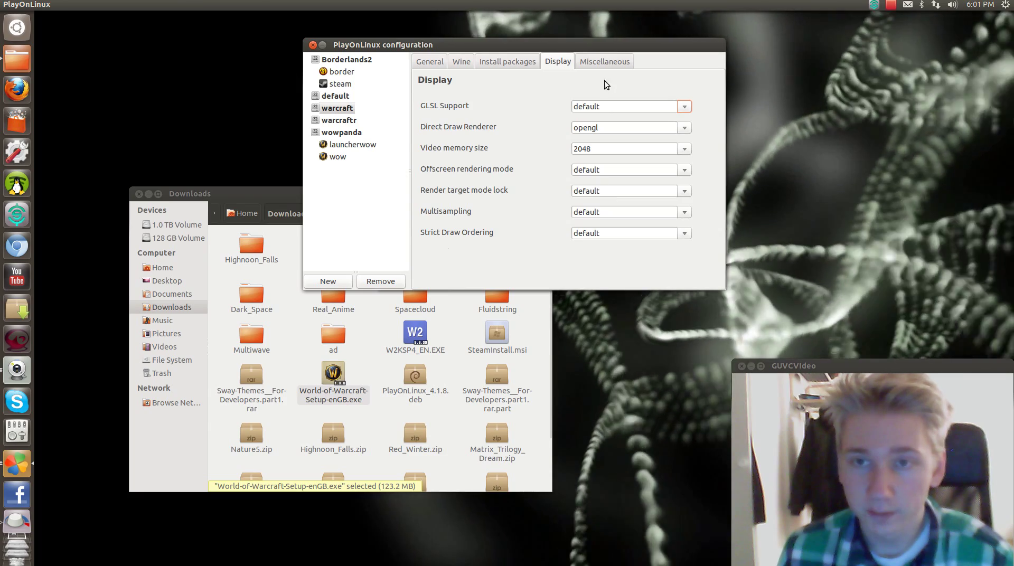
Run World-of-Warcraft-Setup-enGB.exe inside the warcraft virtual drive
left_click(606, 63)
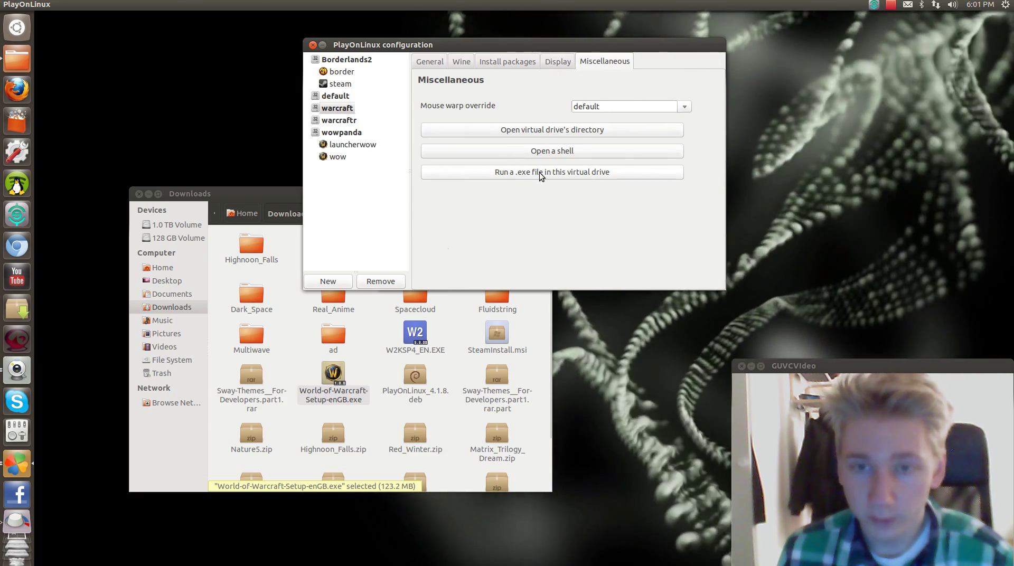
left_click(533, 172)
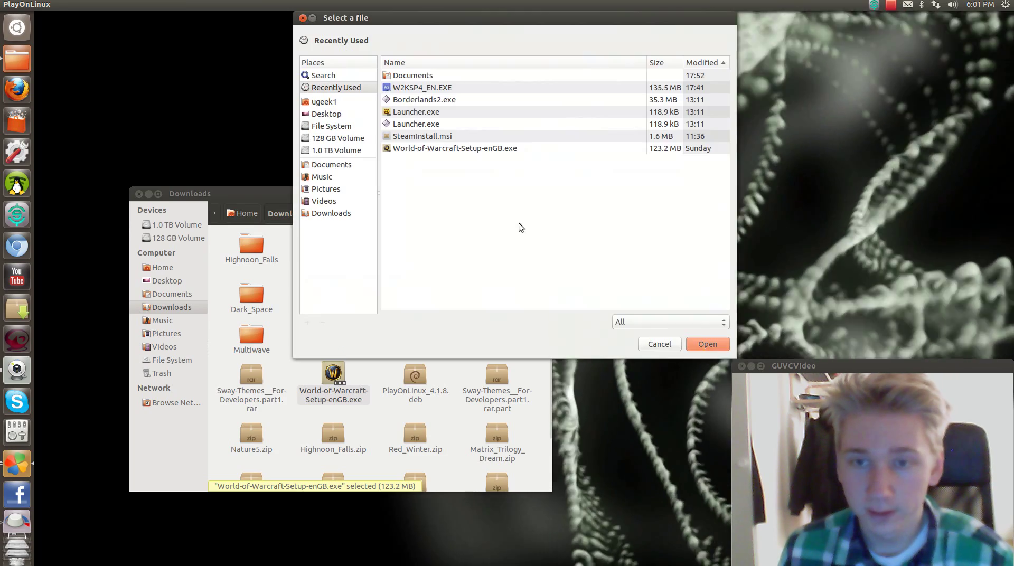
left_click(448, 150)
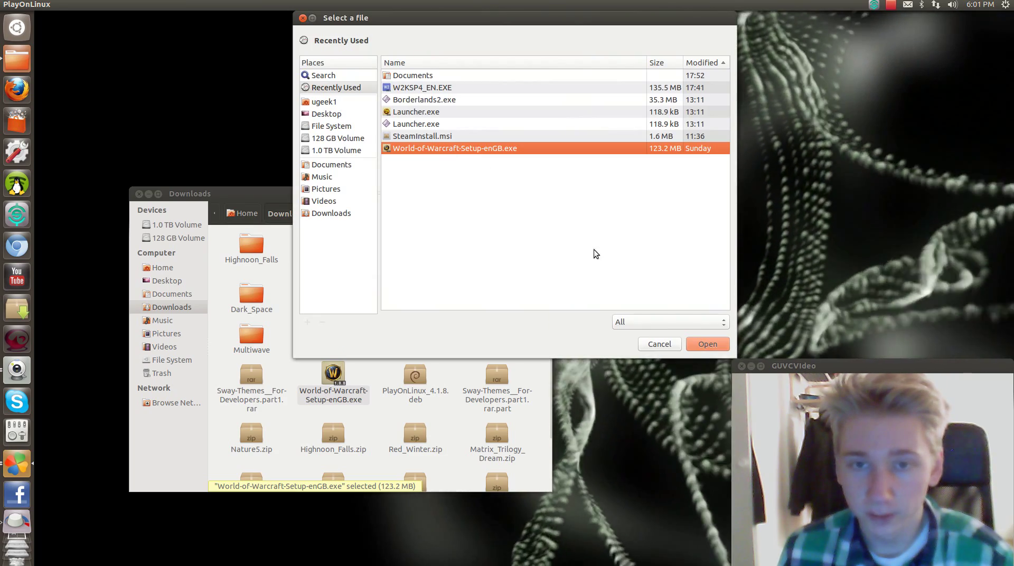
left_click(709, 344)
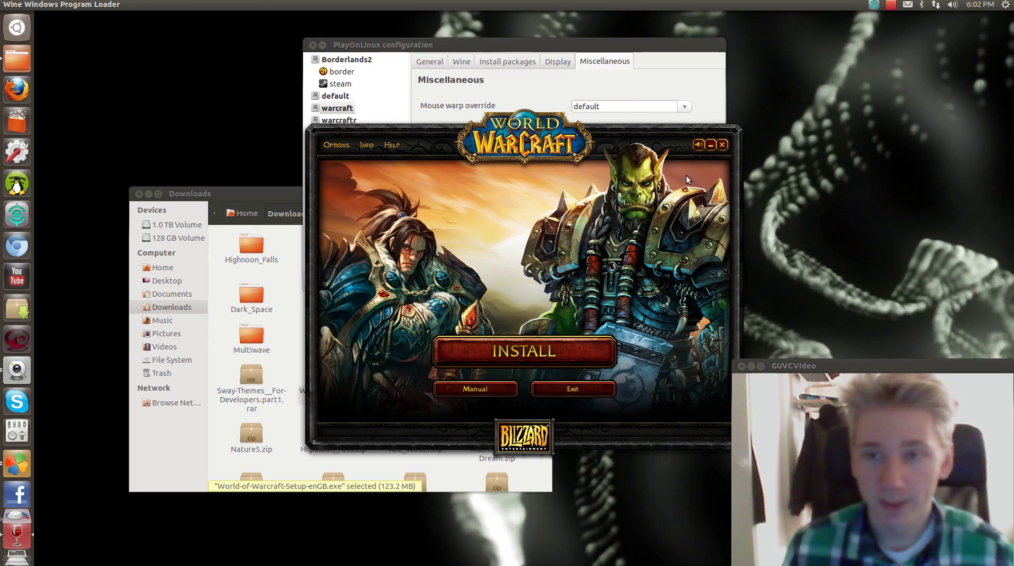
Start the World of Warcraft installation with the default language and directory, and agree to the end user license agreement
left_click(578, 346)
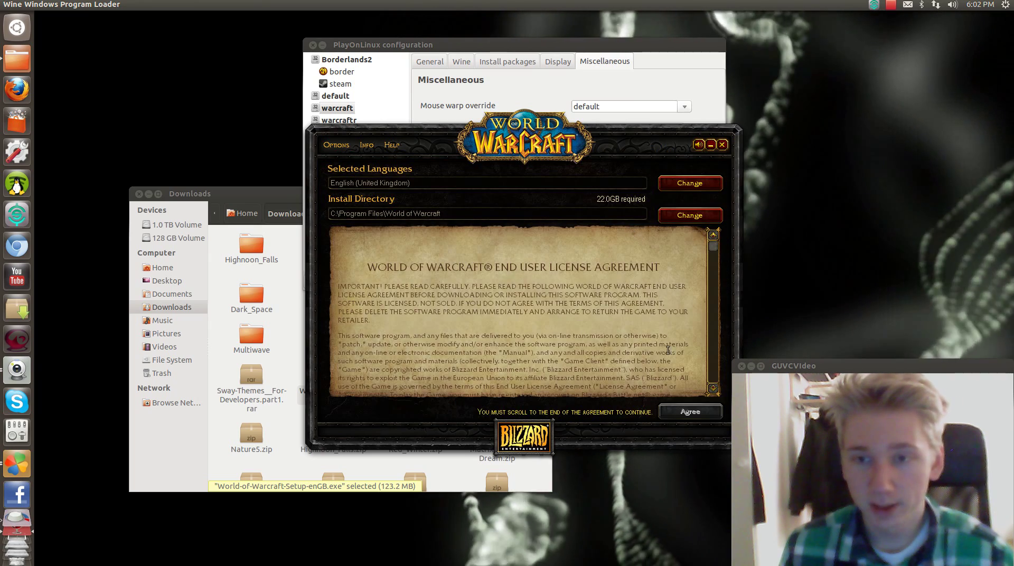
left_click_drag(713, 246, 713, 390)
left_click(690, 412)
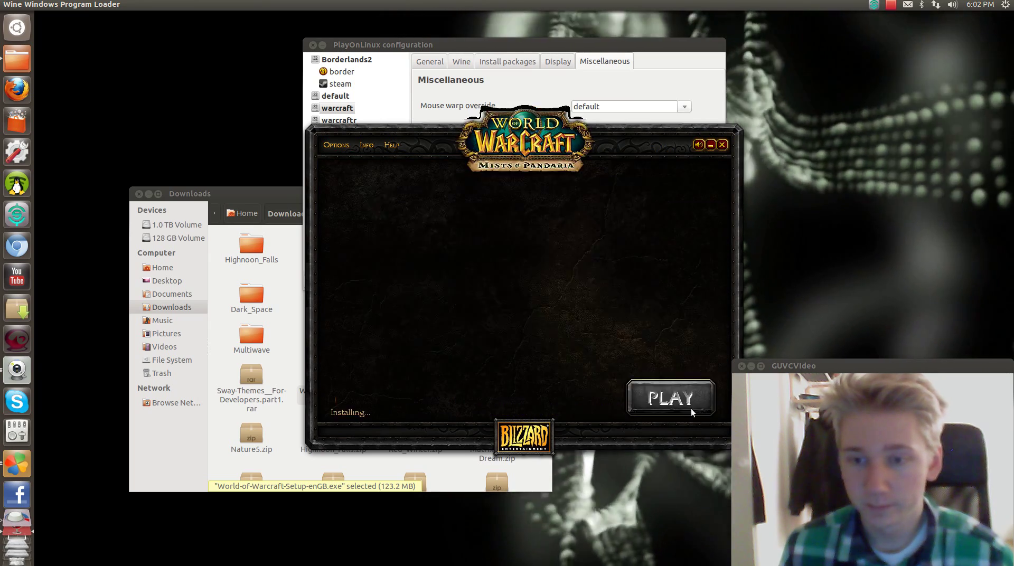
left_click(534, 332)
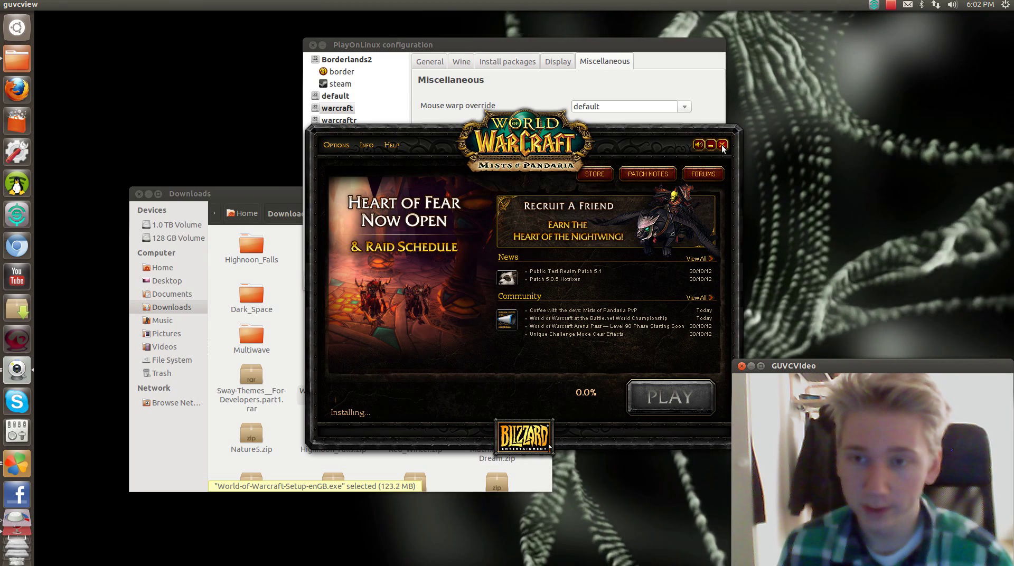
Close the World of Warcraft installer and open the warcraft virtual drive's directory
left_click(722, 145)
left_click(511, 321)
left_click(549, 130)
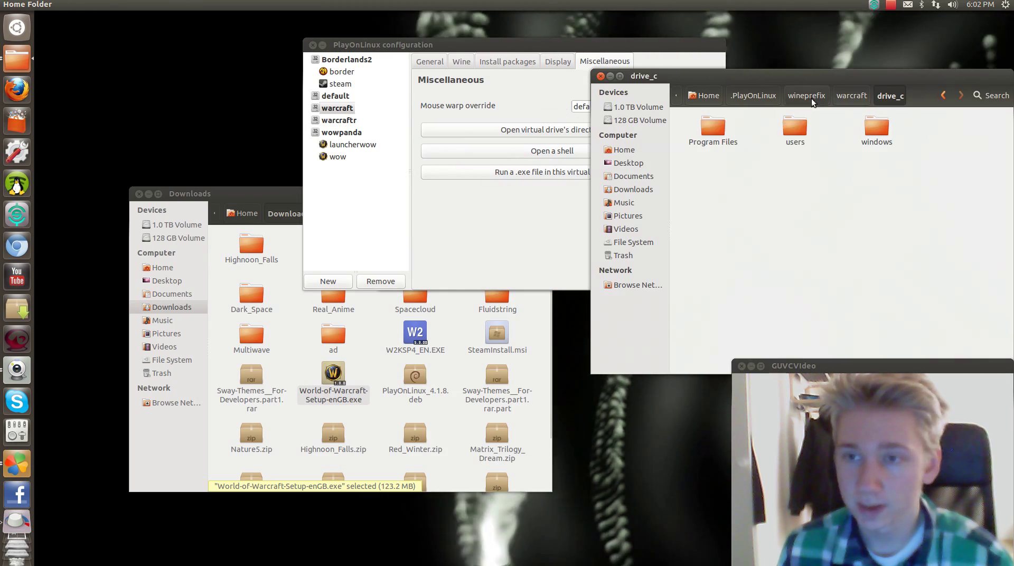
Look through the World of Warcraft.temp, Data.temp and Common Files folders under Program Files in drive_c
left_click_drag(832, 79, 682, 70)
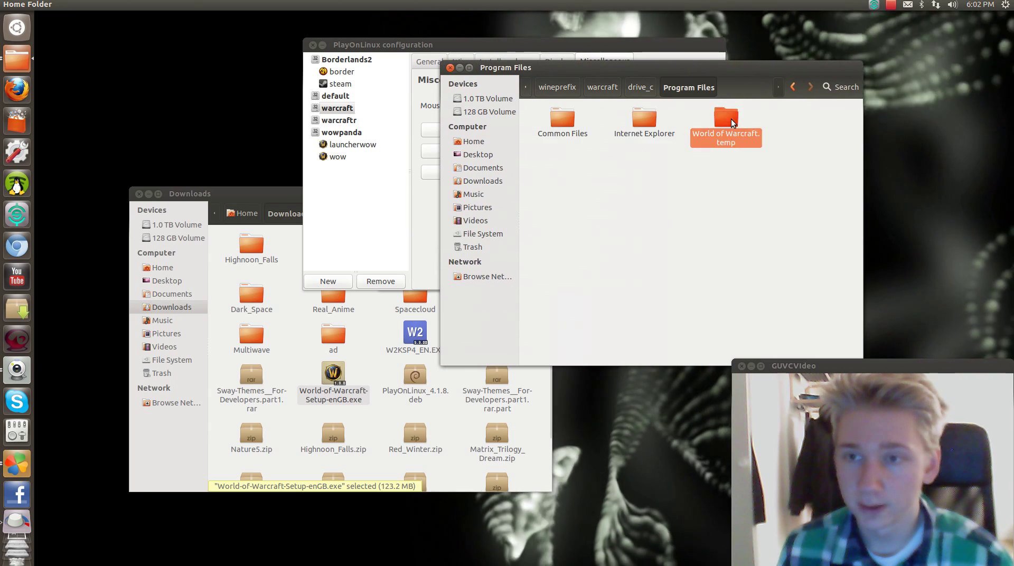
double_click(731, 119)
key("BackSpace")
double_click(731, 119)
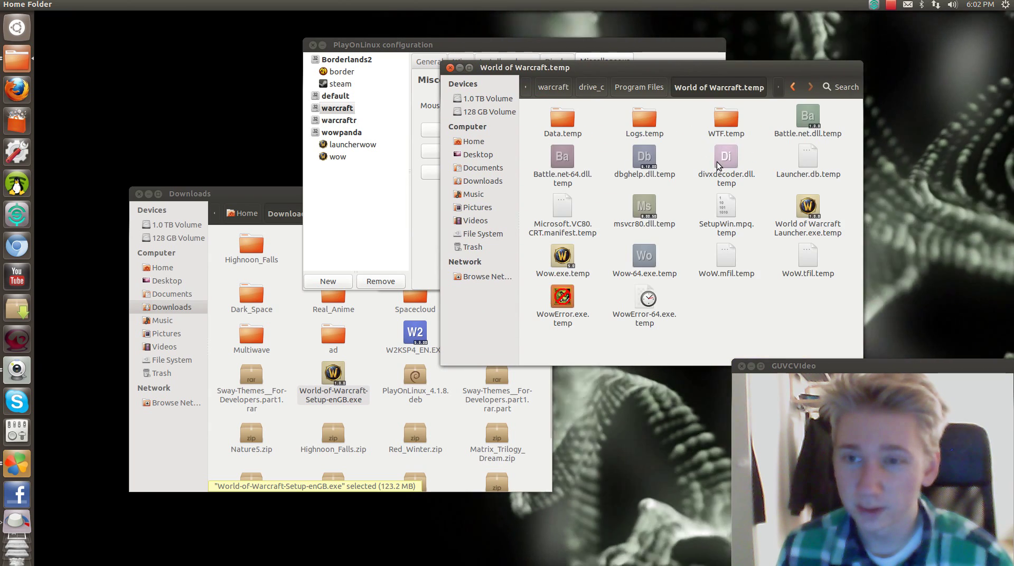
double_click(550, 132)
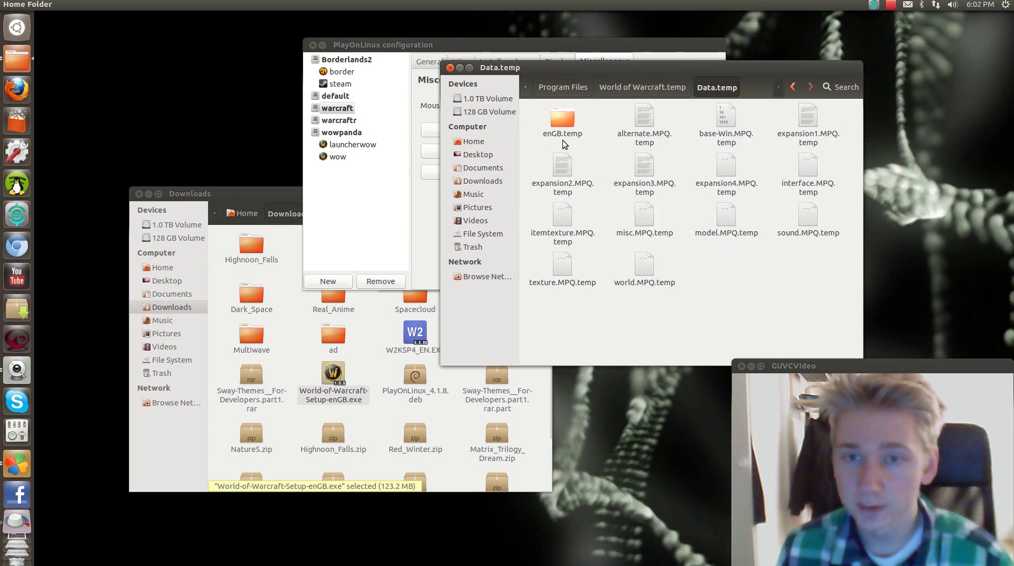
key("BackSpace")
key("BackSpace")
left_click(579, 129)
double_click(578, 128)
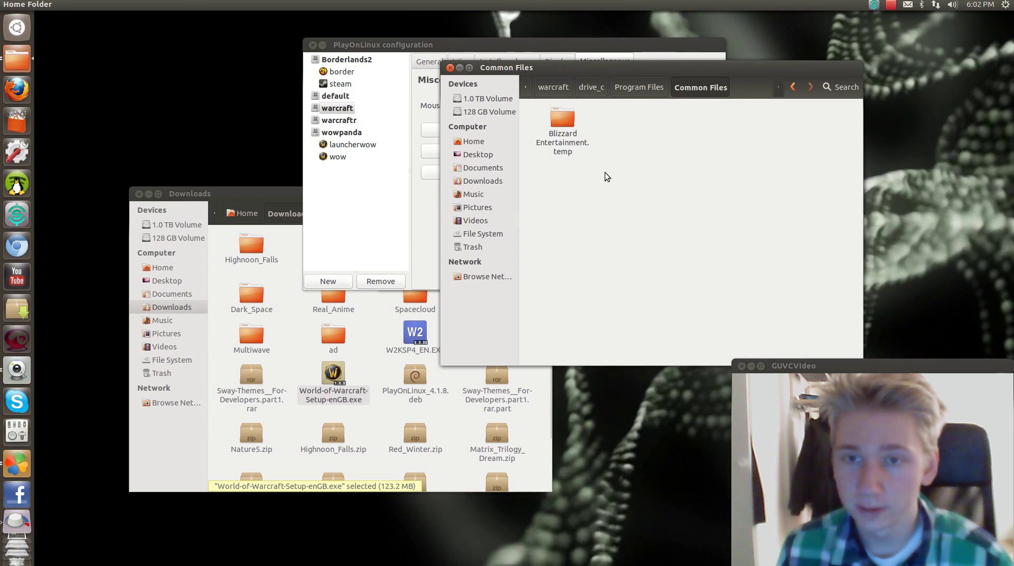
Go to users/Public/Application Data/Battle.net/Agent in drive_c and select everything in the Agent folder
key("BackSpace")
key("BackSpace")
double_click(640, 123)
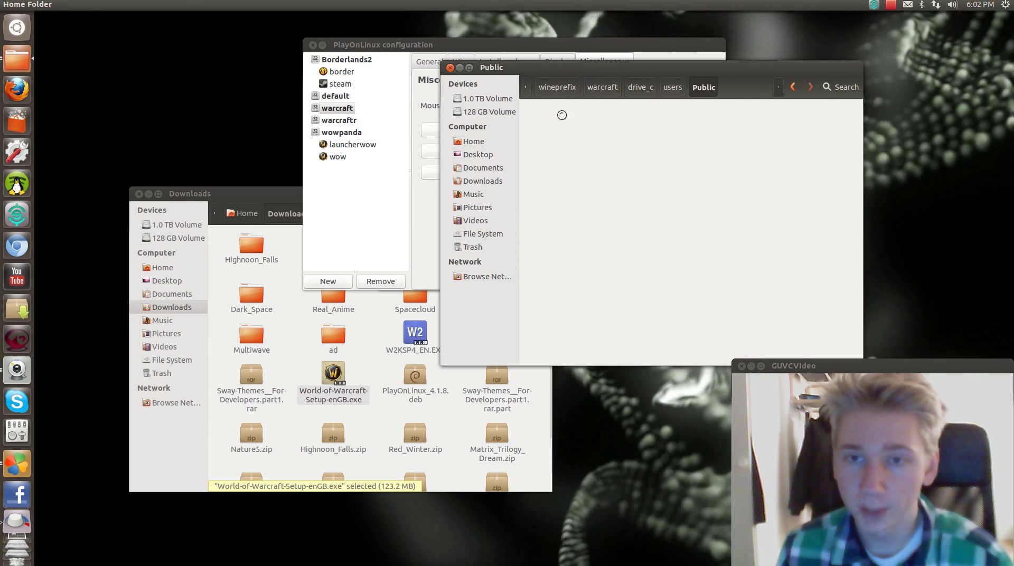
double_click(575, 119)
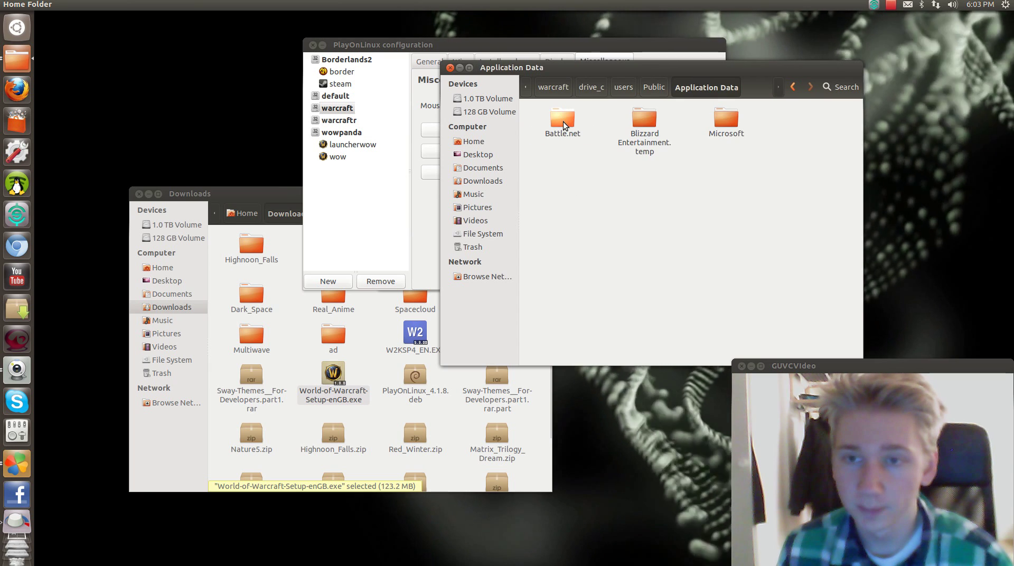
double_click(564, 121)
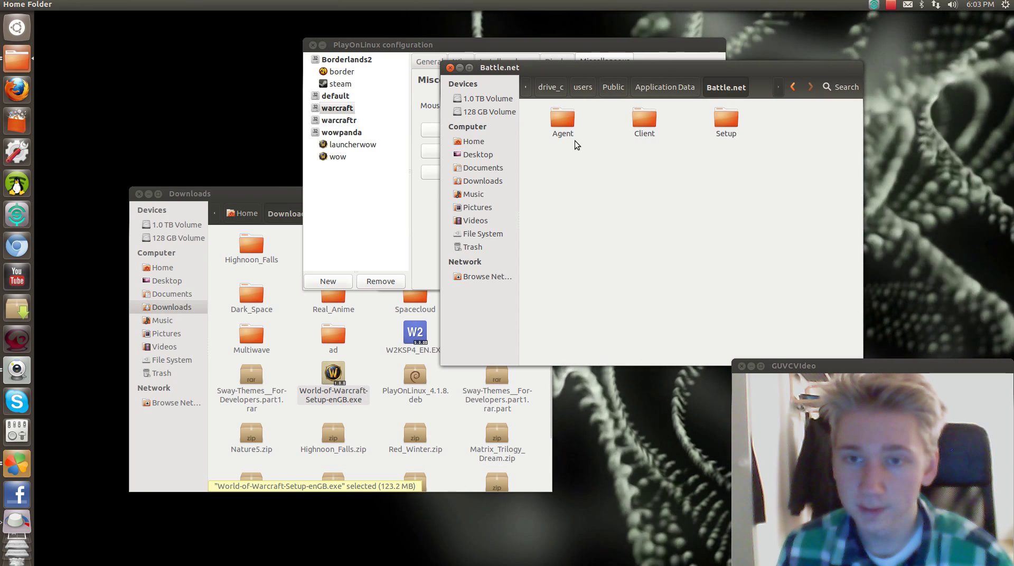
double_click(558, 122)
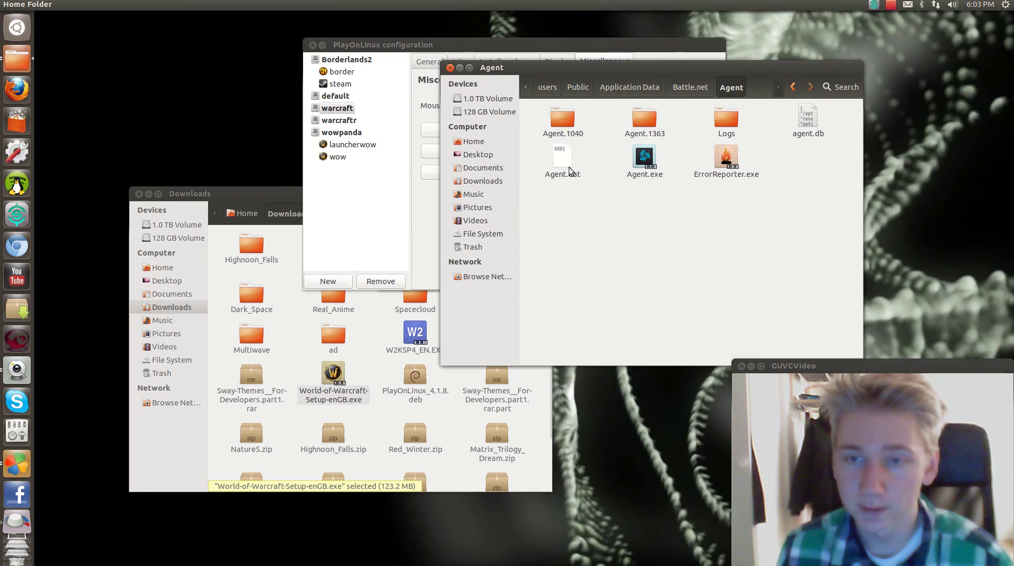
left_click_drag(804, 242, 537, 102)
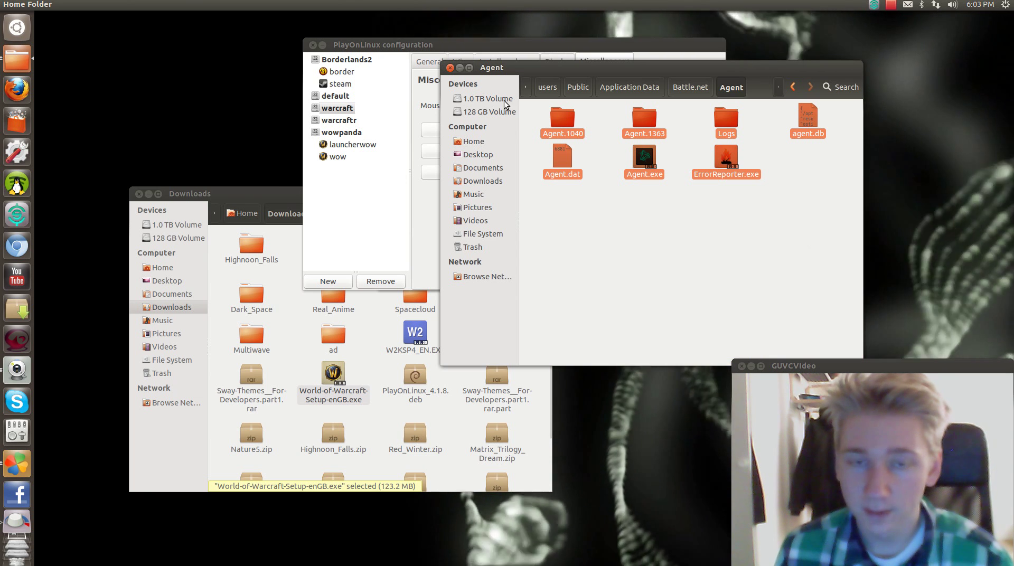
Run World-of-Warcraft-Setup-enGB.exe in the warcraft virtual drive
left_click(516, 173)
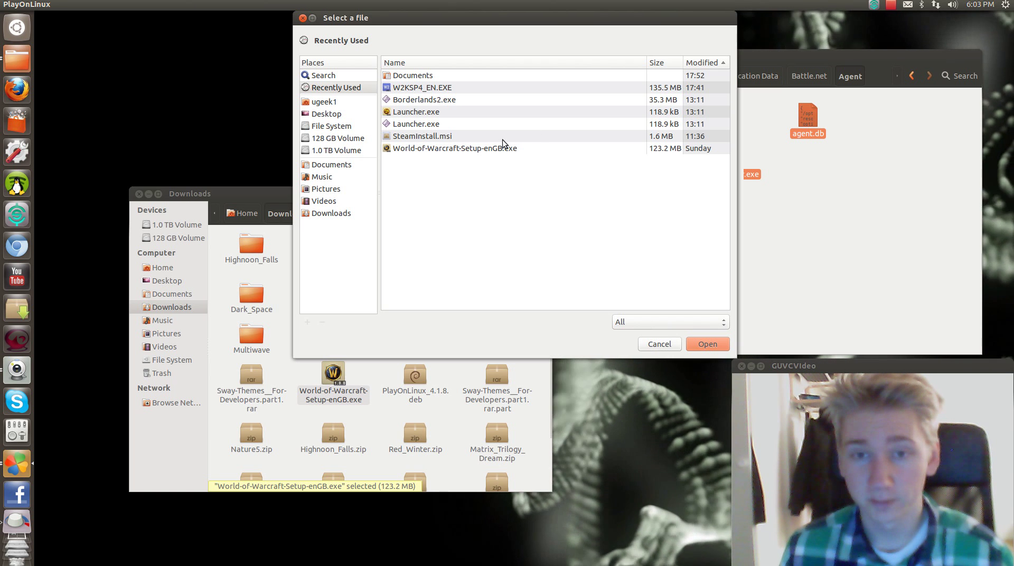
left_click(526, 149)
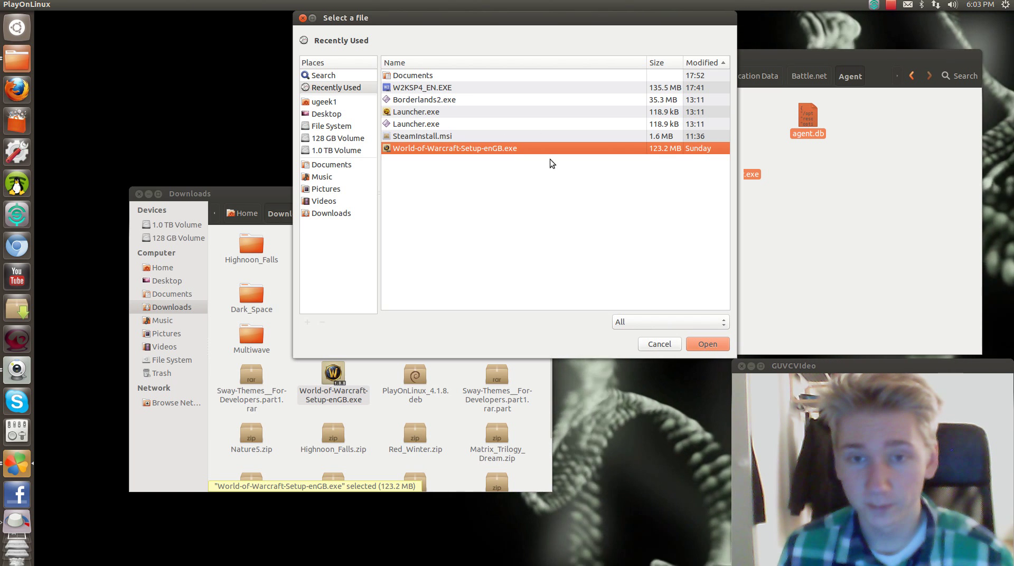
left_click(709, 347)
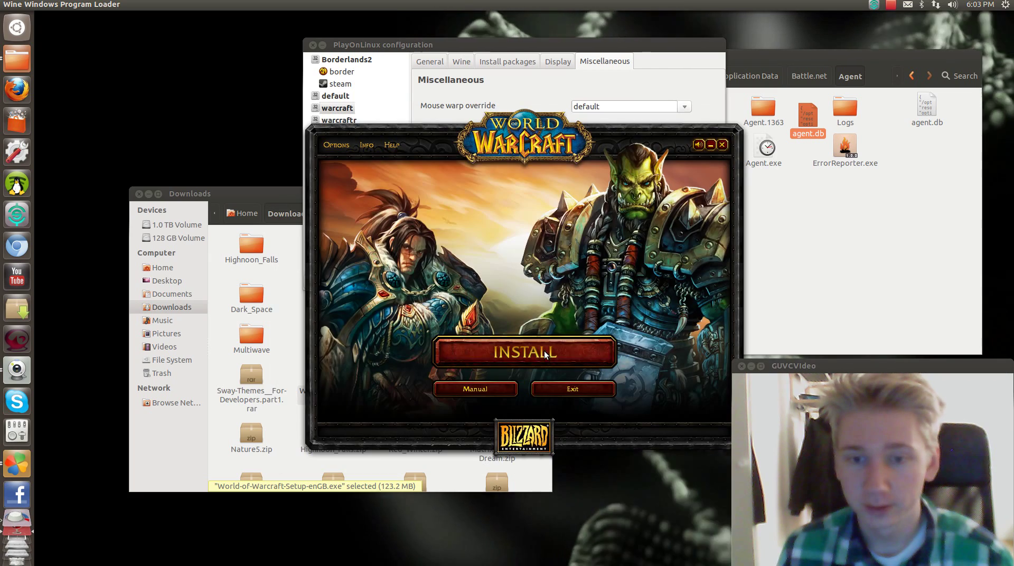
Start the World of Warcraft installation with the default language and directory, and accept its license agreement
left_click(546, 355)
left_click_drag(714, 244, 696, 423)
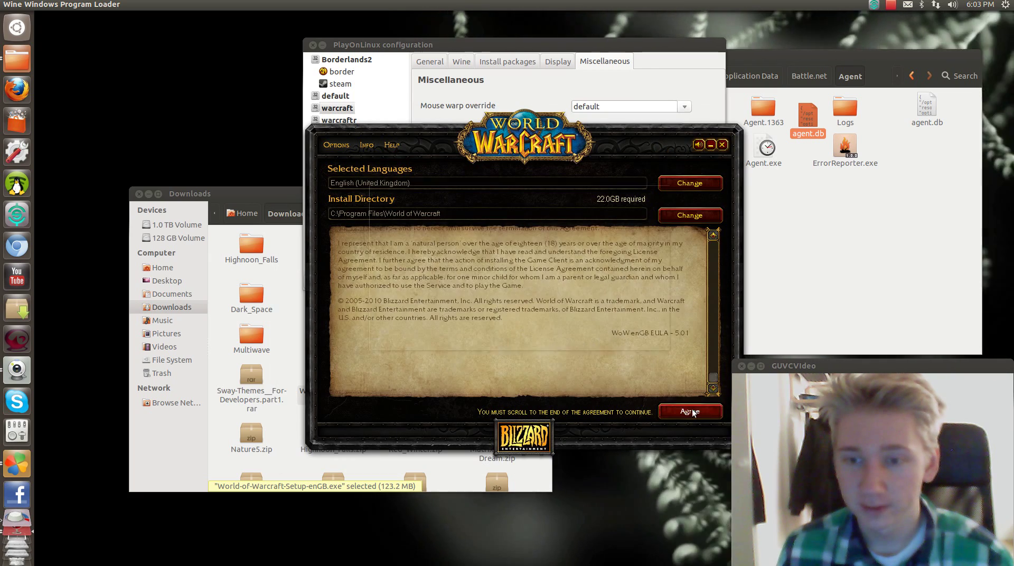
left_click(692, 411)
left_click(537, 329)
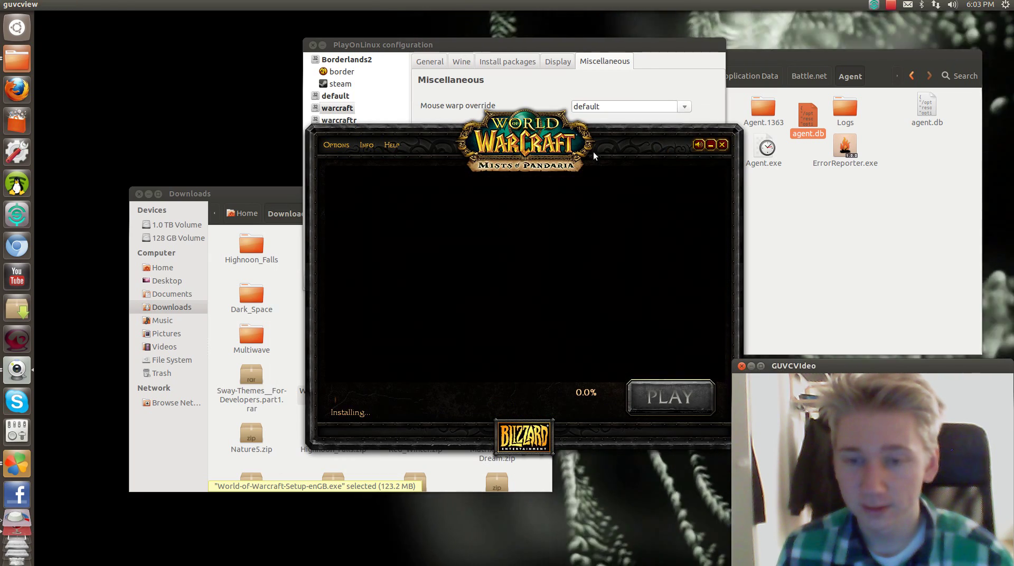
Move the World of Warcraft installer window aside, and close it, confirming that the incomplete install is cancelled
left_click_drag(589, 394, 436, 353)
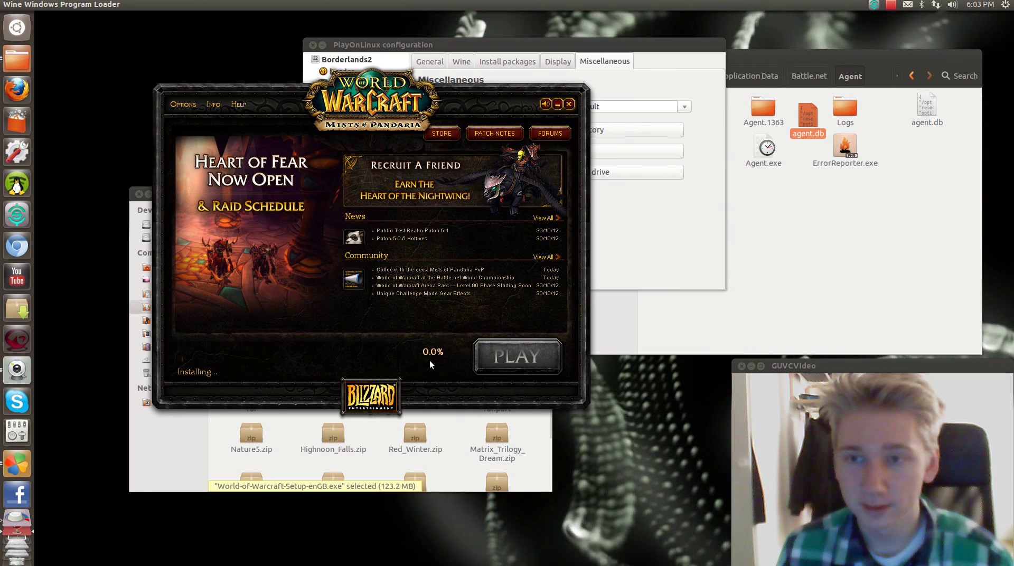
left_click(569, 105)
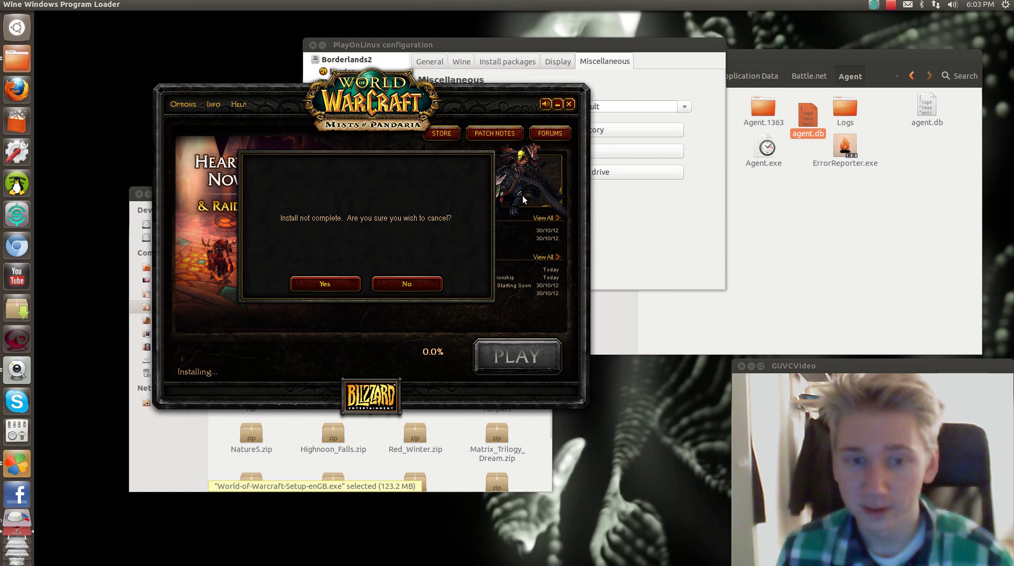
left_click(338, 285)
Delete the Agent.1040 and Agent.1363 folders and Agent.exe from the Battle.net Agent folder
left_click(787, 247)
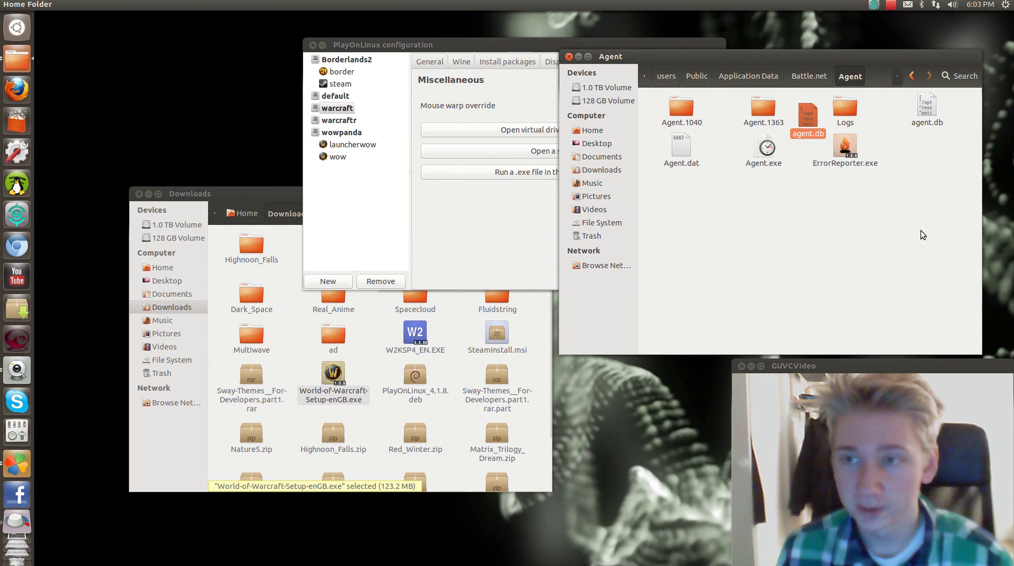
left_click_drag(957, 244, 658, 117)
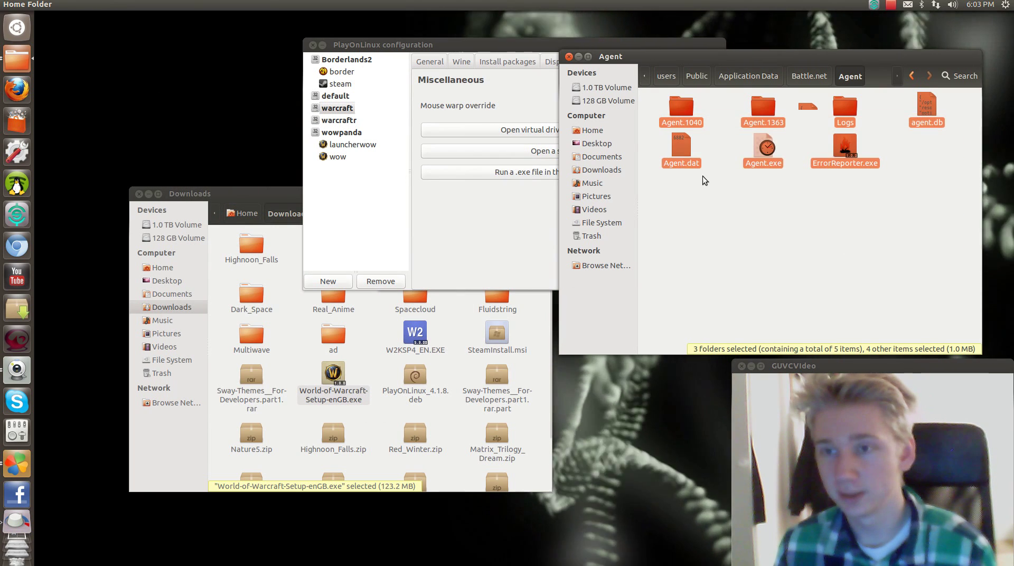
left_click(740, 190)
left_click(683, 112)
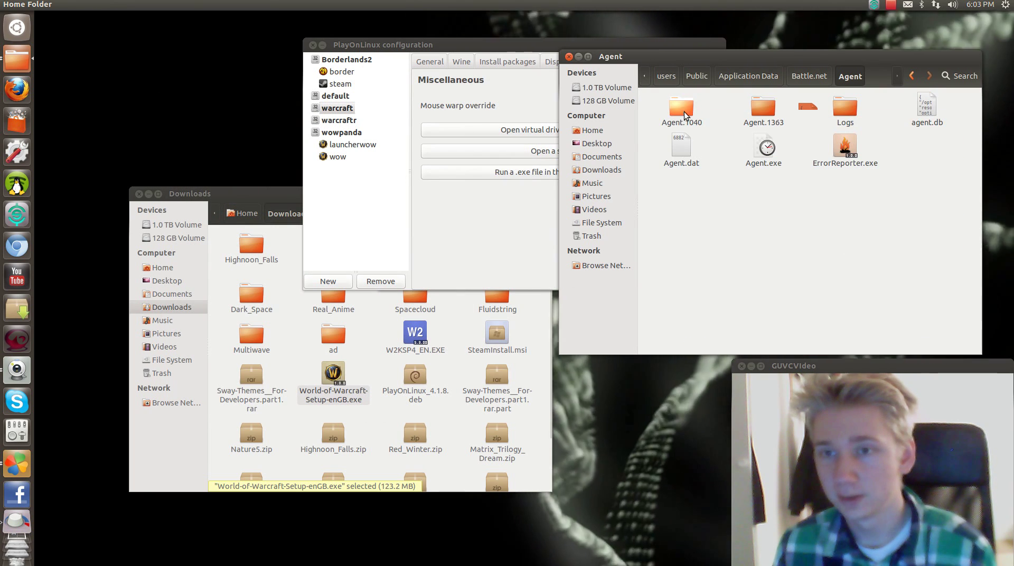
left_click(752, 110, "ctrl")
left_click(757, 159, "ctrl")
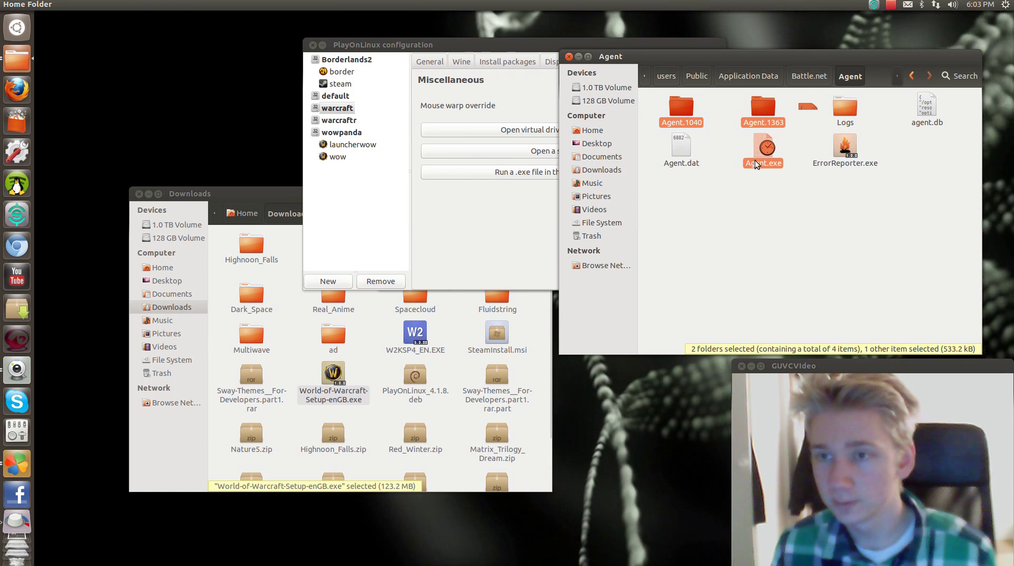
key("Delete")
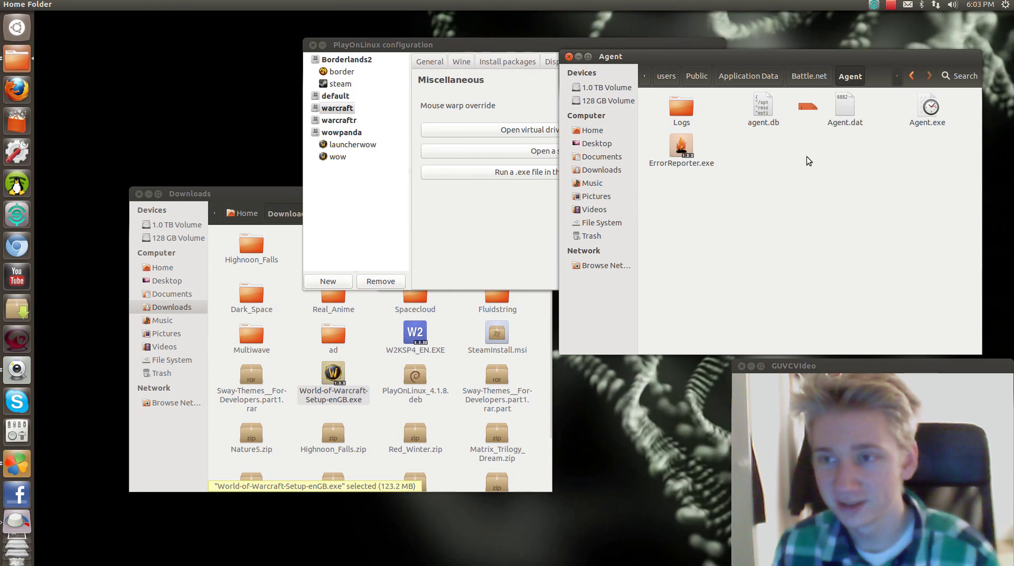
Run World-of-Warcraft-Setup-enGB.exe in the warcraft virtual drive once more
left_click(536, 183)
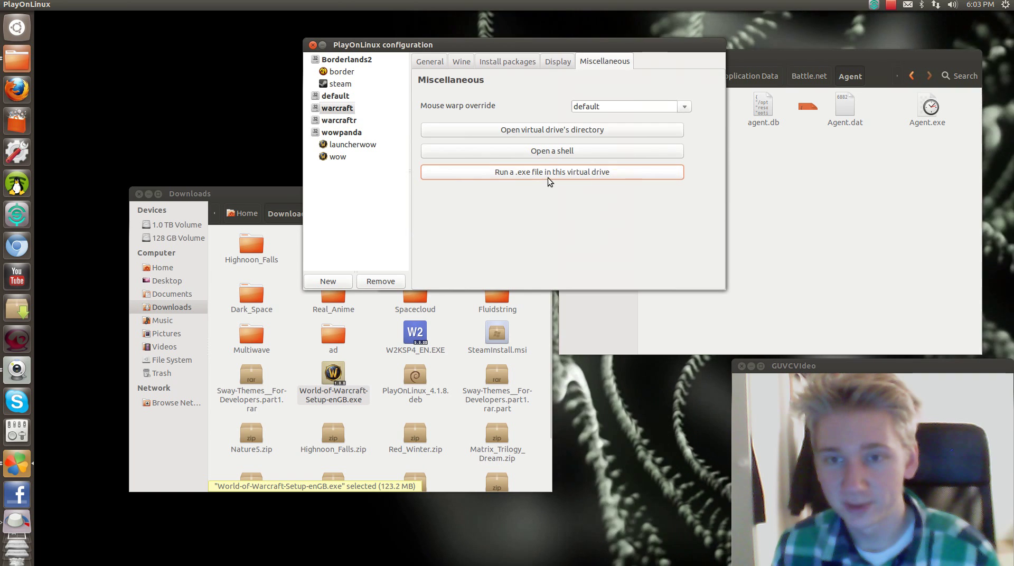
left_click(547, 177)
left_click(489, 148)
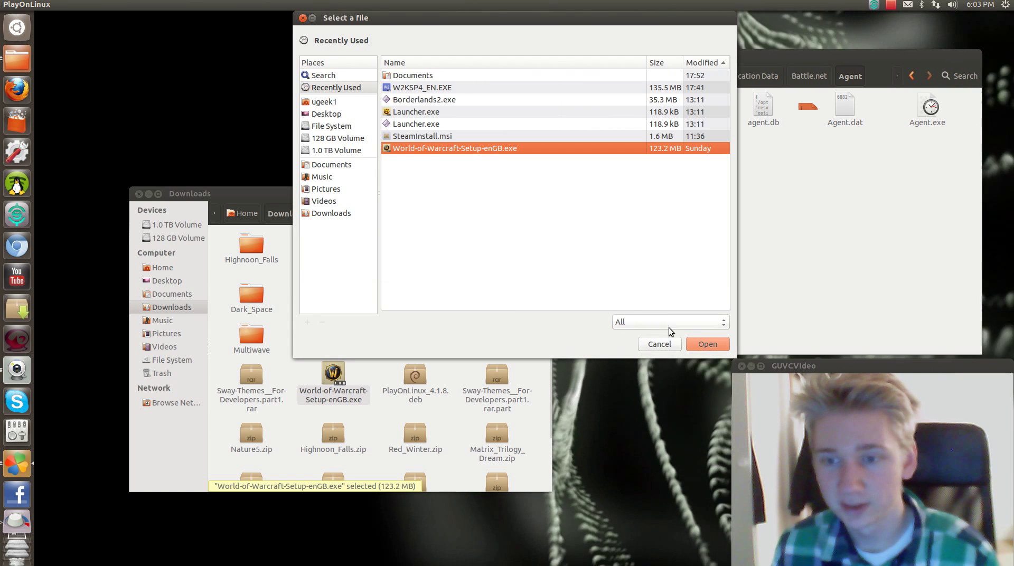
left_click(699, 344)
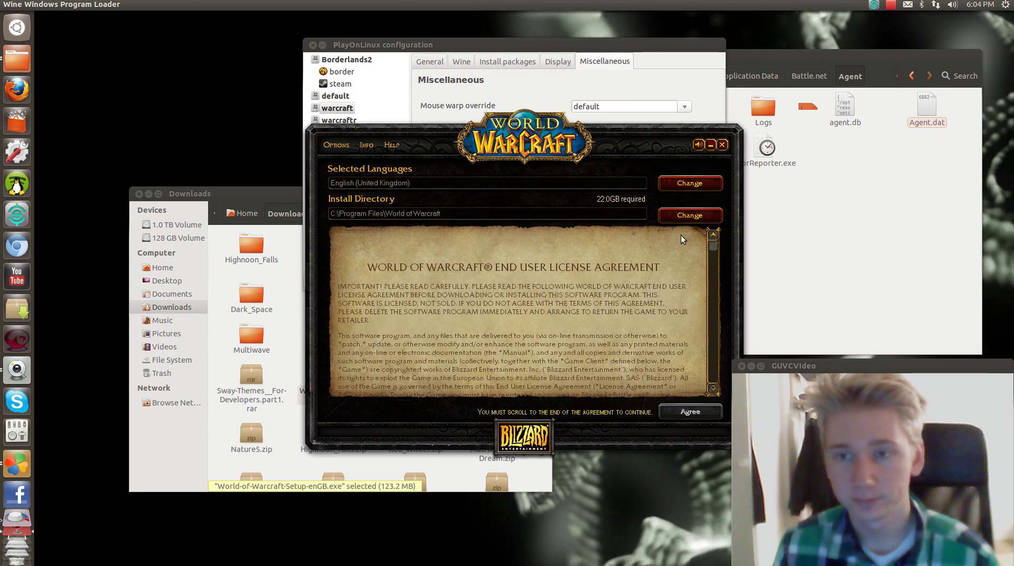
Agree to the end user license agreement to start the install, and cancel it once the launcher appears
left_click_drag(713, 246, 713, 385)
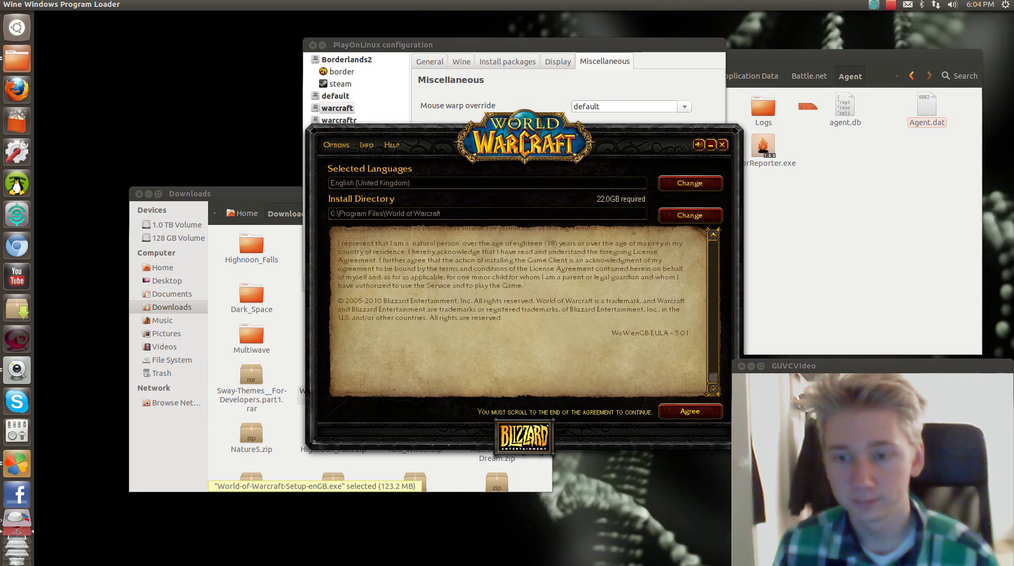
left_click(698, 410)
left_click(524, 328)
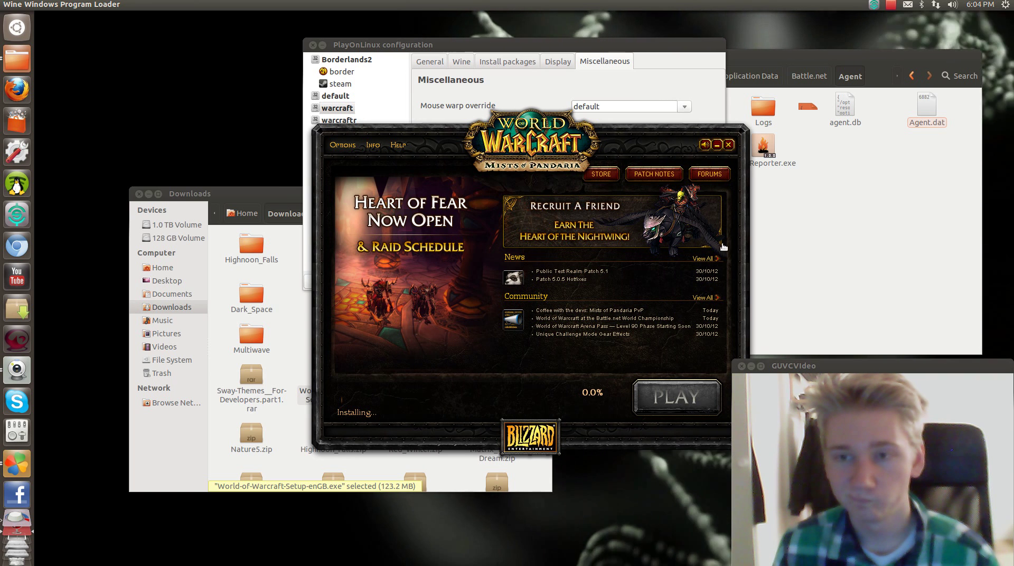
left_click(728, 147)
left_click(553, 321)
Delete everything in the Battle.net Agent folder and go back up to Application Data
left_click(905, 203)
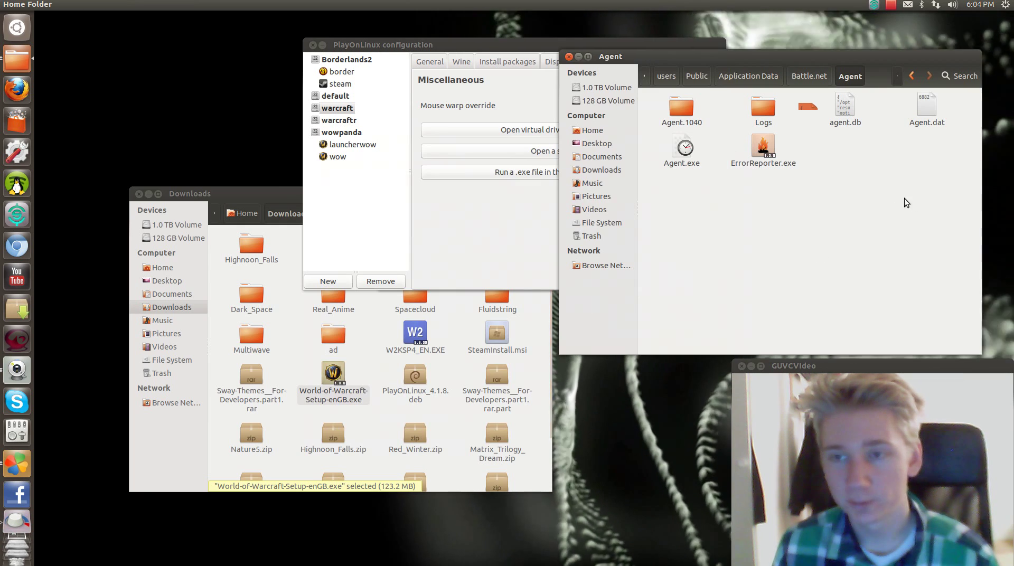
left_click_drag(943, 290, 655, 103)
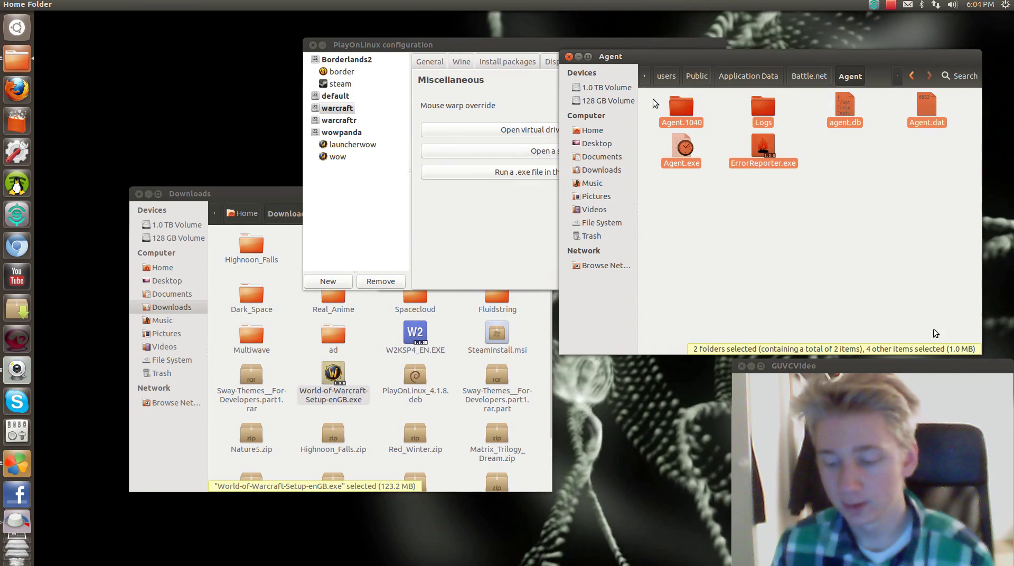
key("Delete")
key("BackSpace")
key("BackSpace")
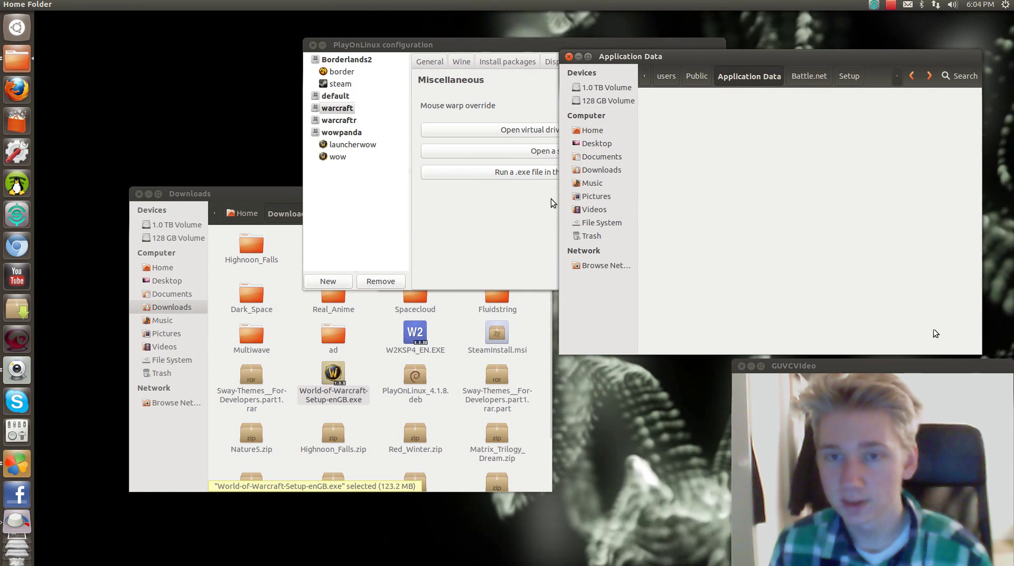
left_click(526, 211)
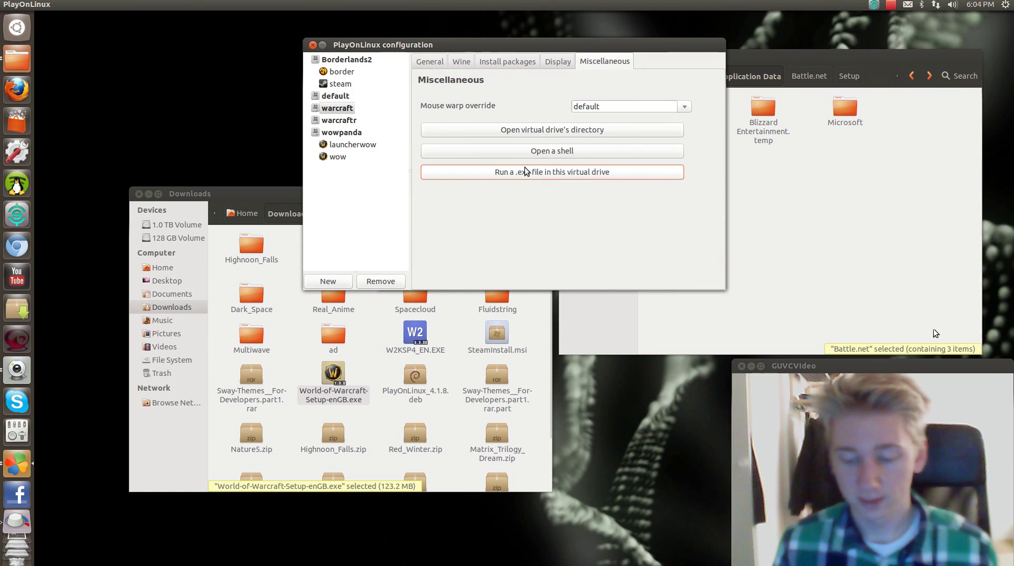
key("ctrl+space")
type("sy")
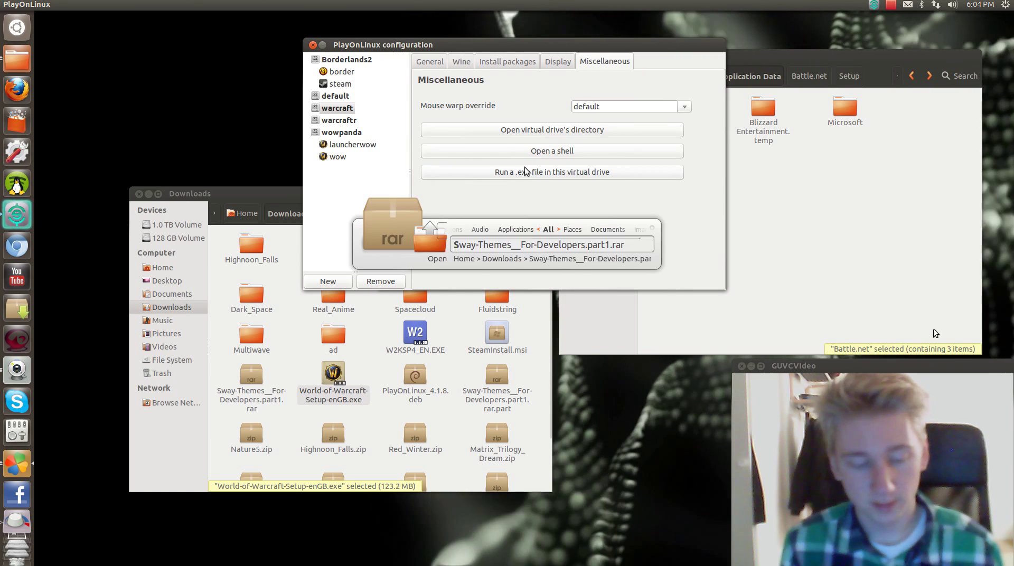
key("Escape")
key("ctrl+alt+Delete")
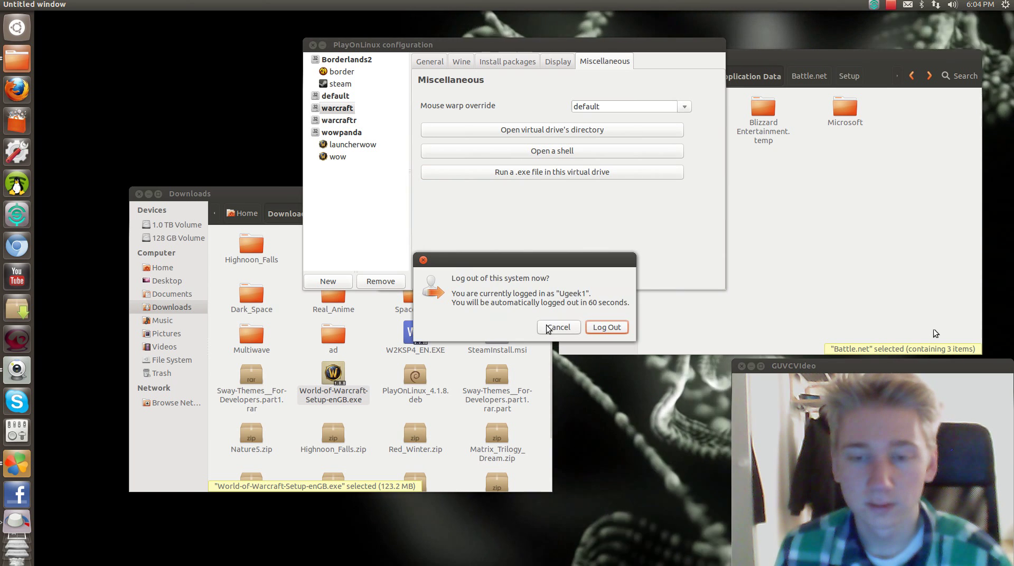
left_click(558, 327)
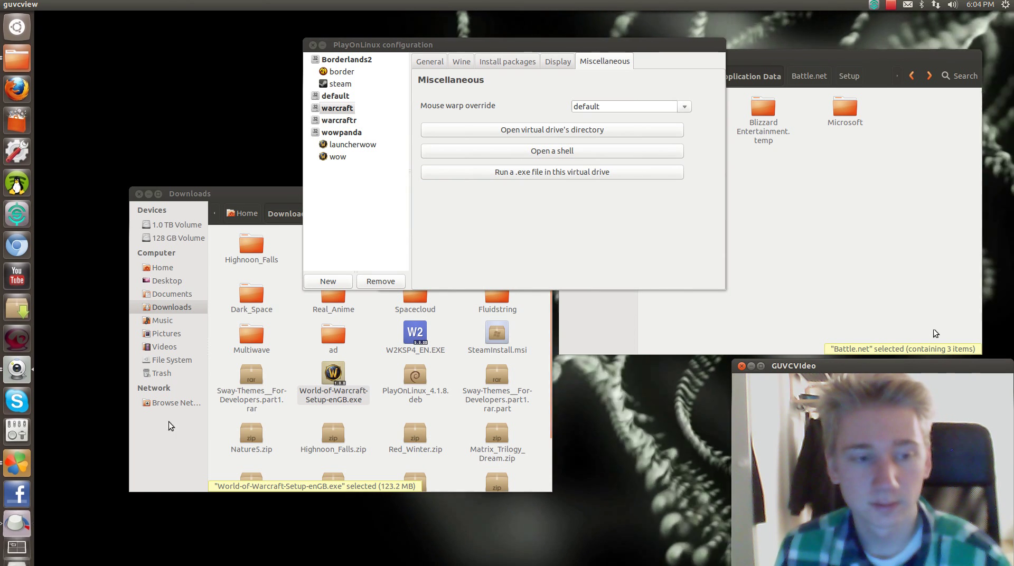
Find and launch System Monitor with a "sys" search, and display its list of running processes
key("ctrl+space")
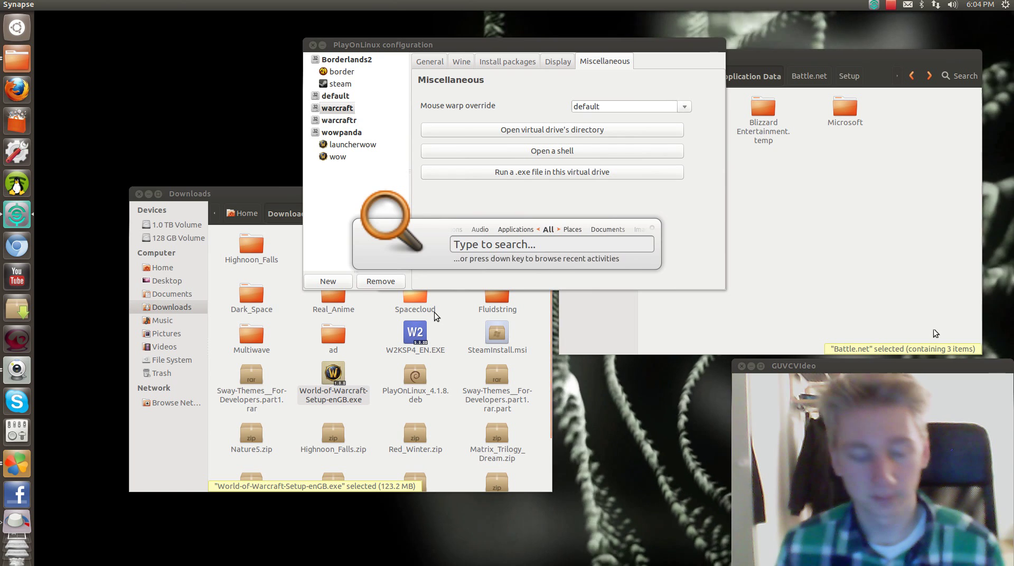
type("sys")
key("Return")
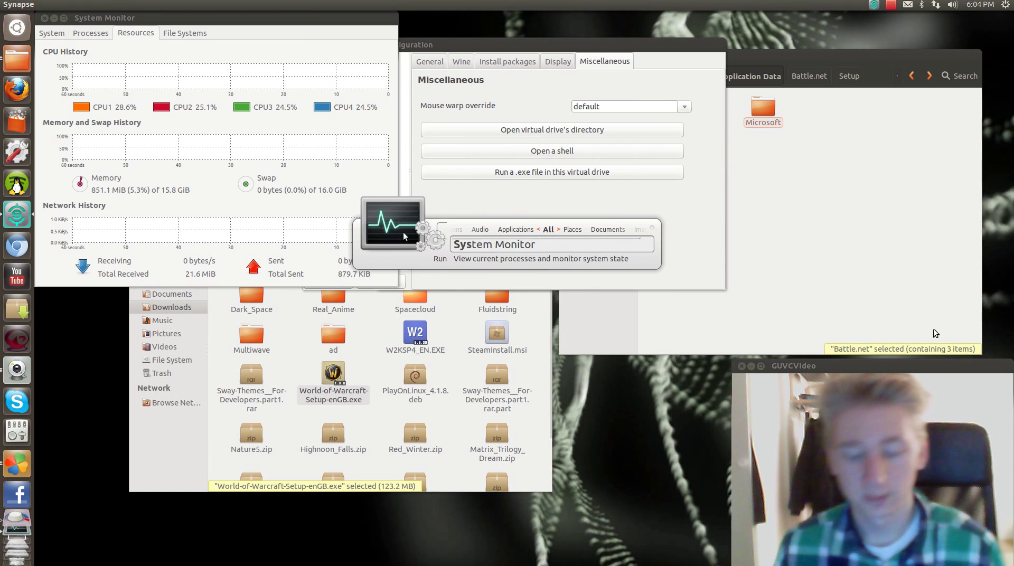
left_click(116, 37)
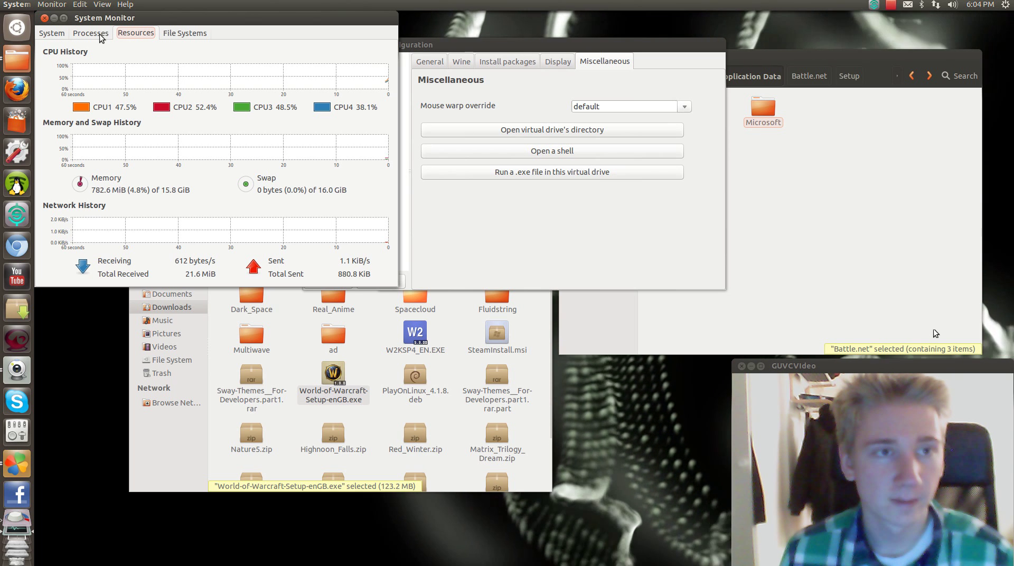
left_click_drag(120, 16, 164, 29)
key("Home")
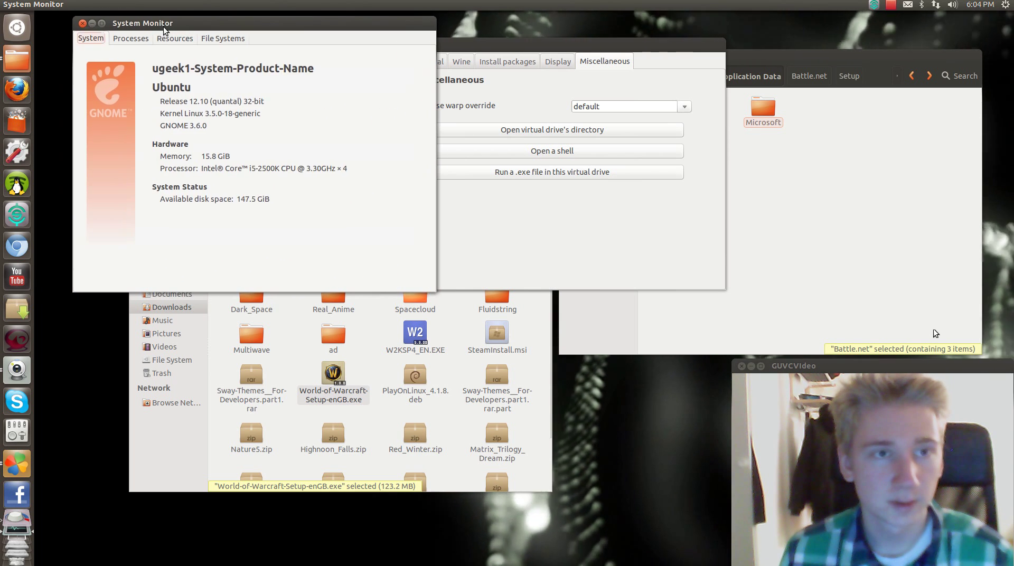
left_click(133, 40)
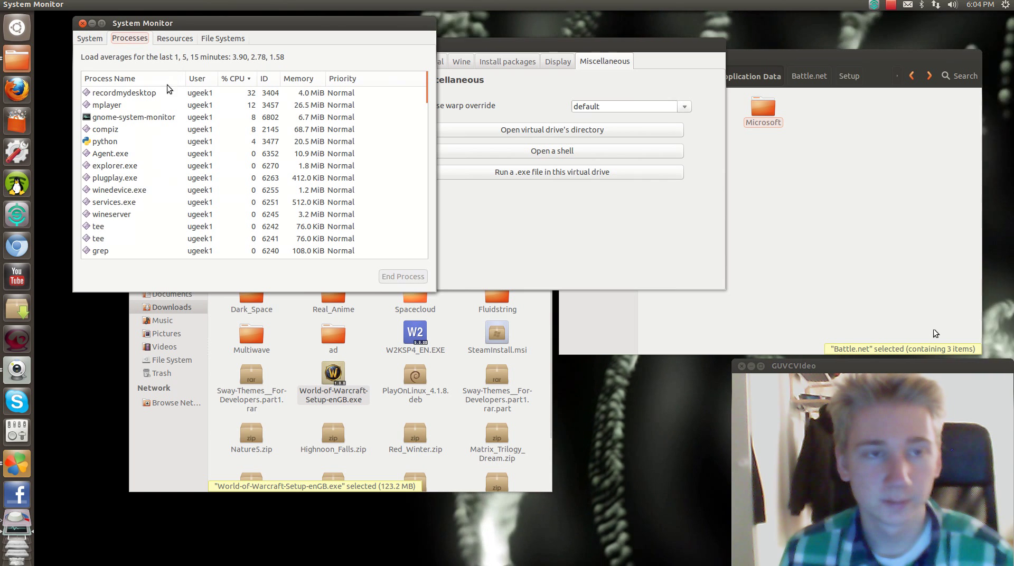
End the Agent.exe process and confirm the termination
left_click(140, 154)
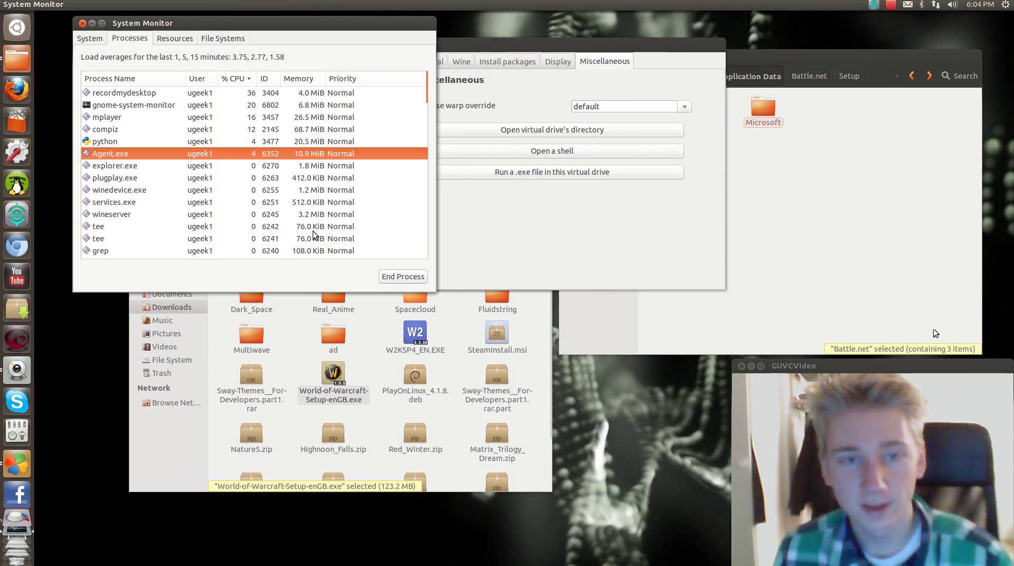
left_click(400, 278)
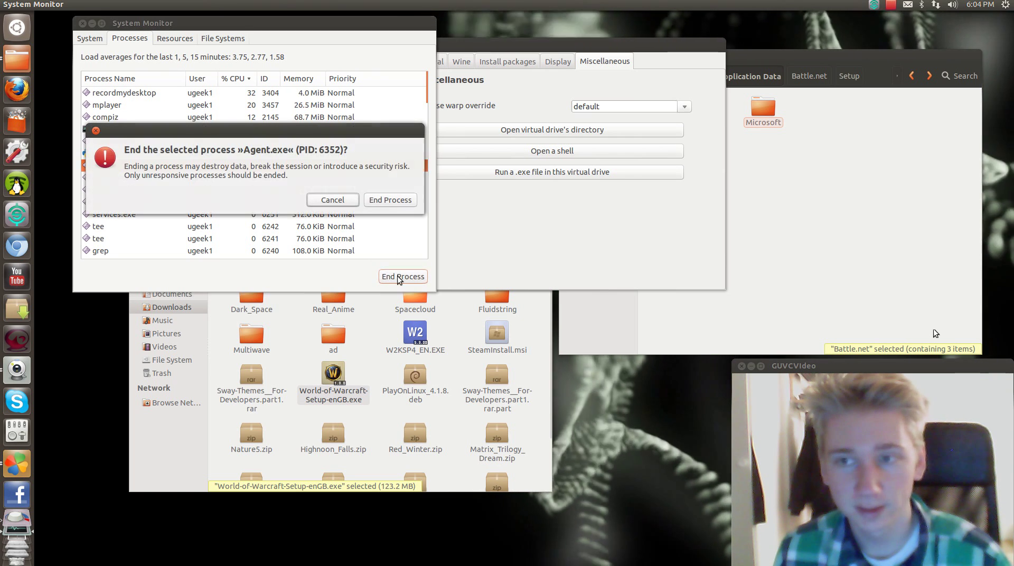
left_click(391, 201)
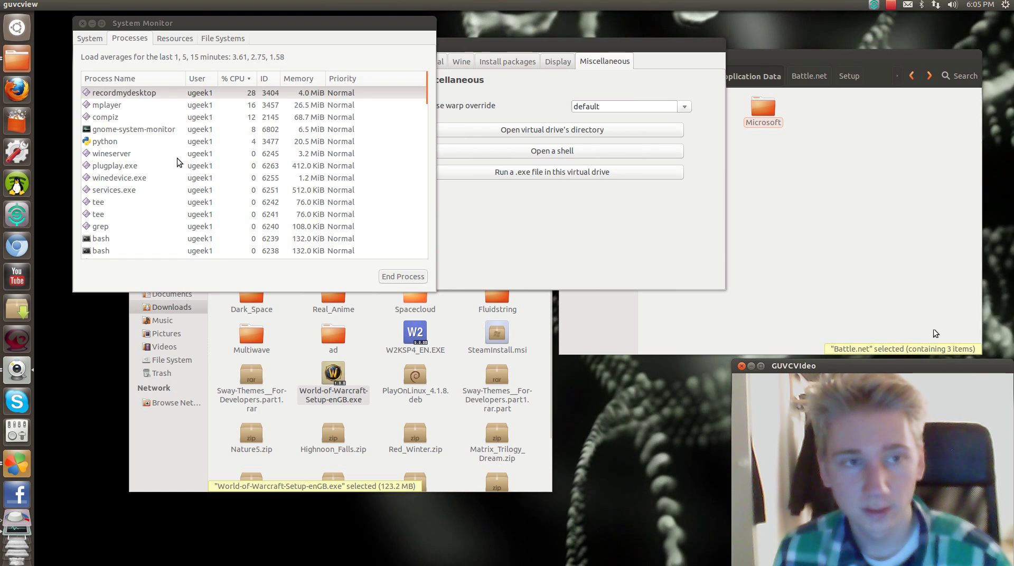
Look through the System Monitor process list for any remaining Agent.exe process
scroll(177, 164, "down", 1)
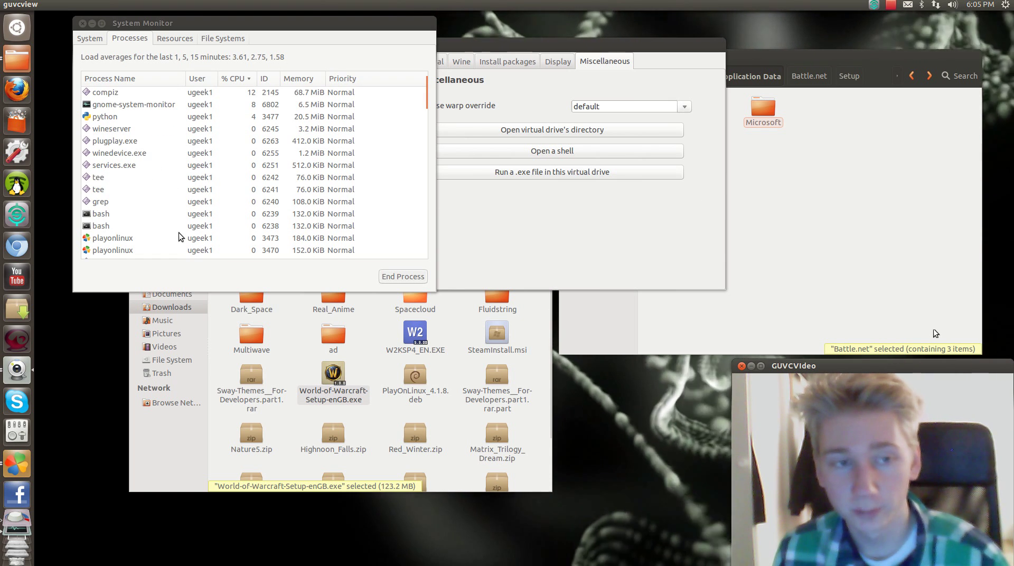
scroll(198, 119, "down", 10)
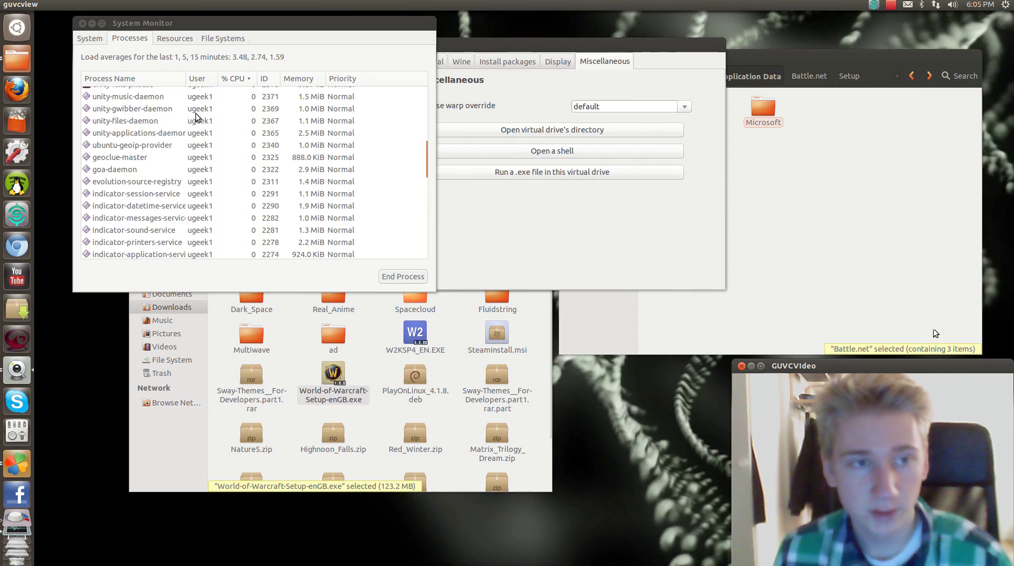
scroll(196, 117, "up", 5)
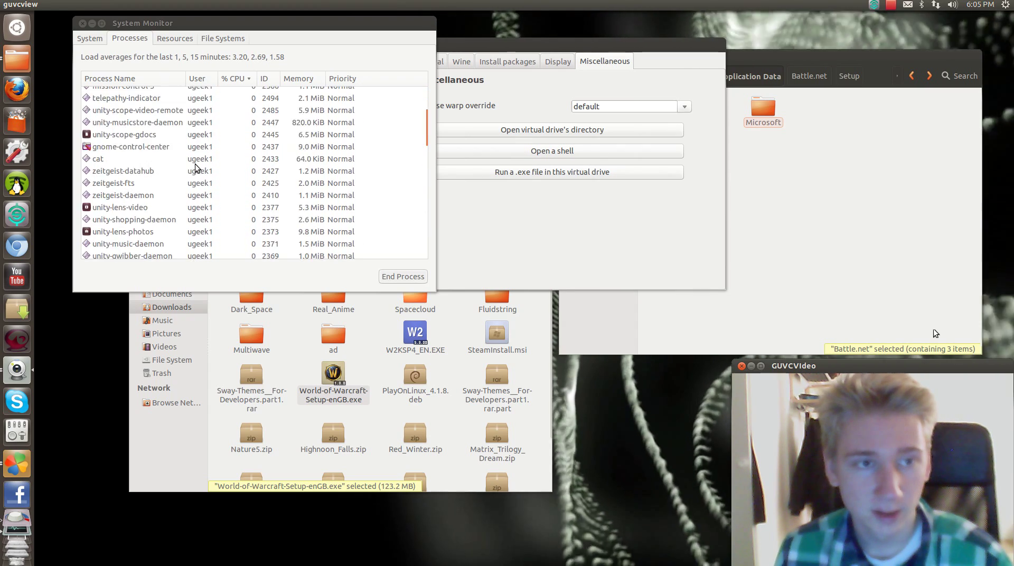
scroll(195, 168, "up", 10)
Check the contents of the Agent folder inside Battle.net, go back up to Battle.net, and recheck the running processes
left_click(800, 168)
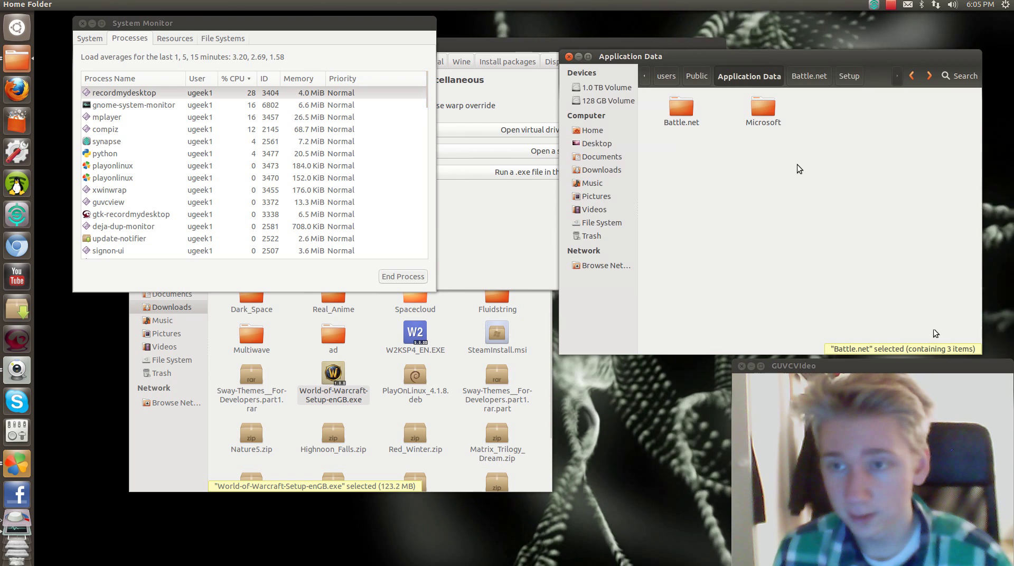
double_click(682, 106)
double_click(680, 109)
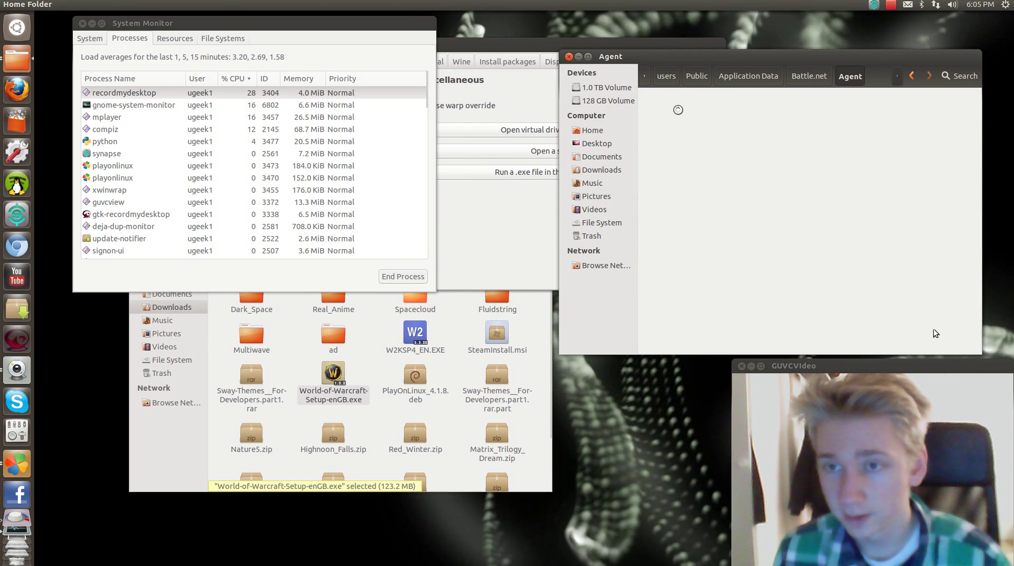
left_click_drag(710, 146, 664, 115)
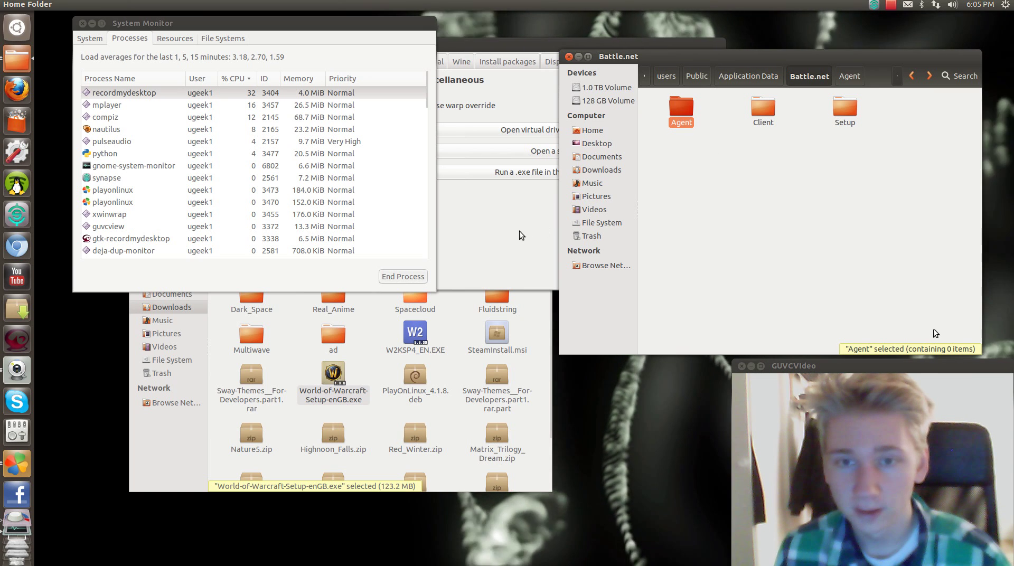
scroll(155, 141, "down", 3)
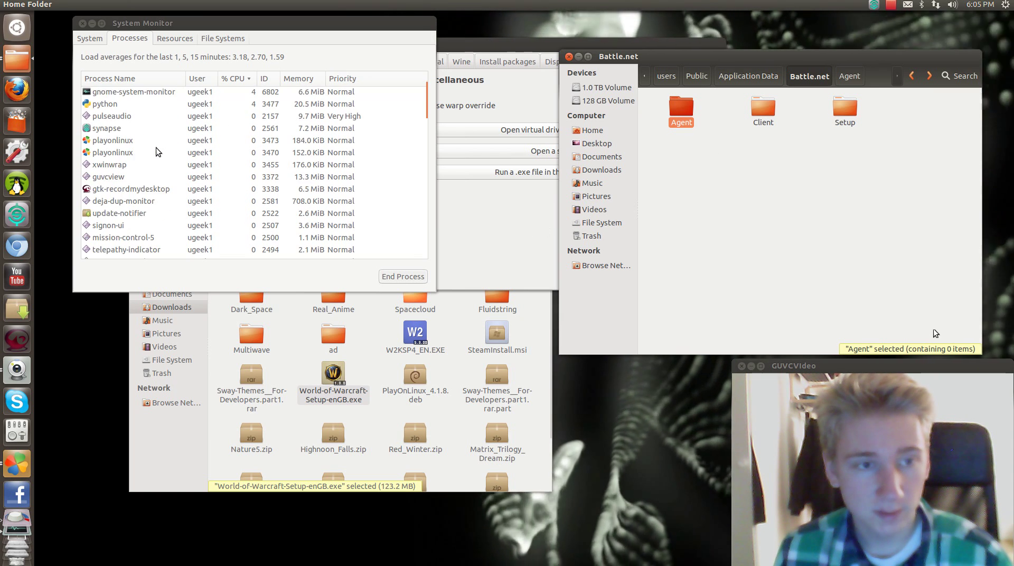
Run World-of-Warcraft-Setup-enGB.exe from the Downloads folder in the warcraft virtual drive
left_click(497, 172)
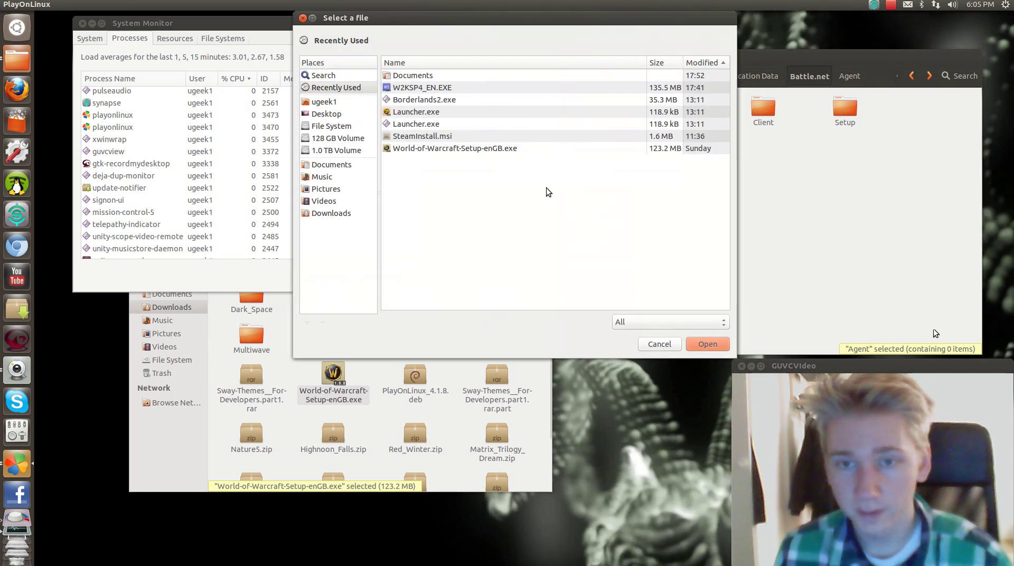
left_click(471, 150)
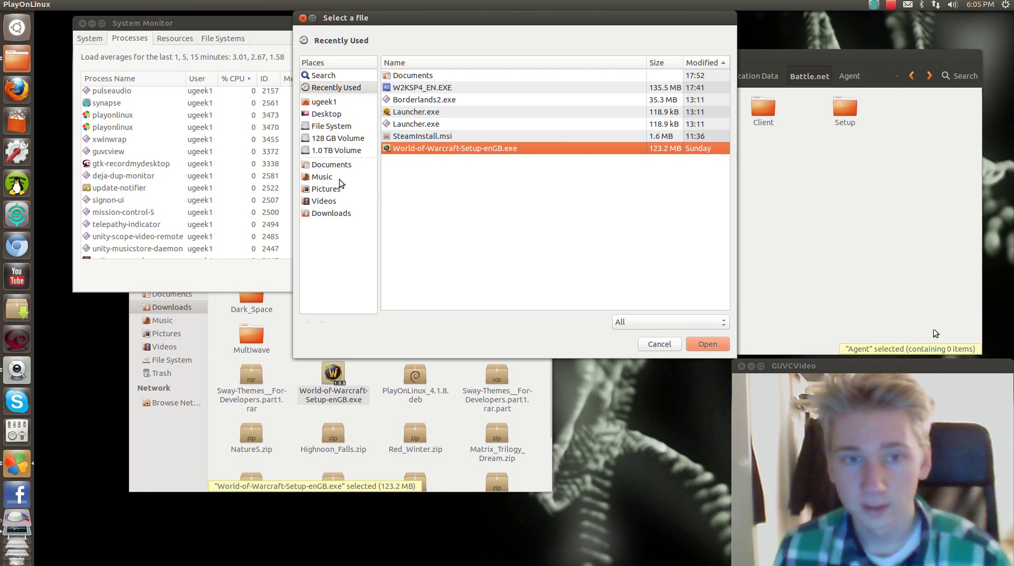
left_click(332, 213)
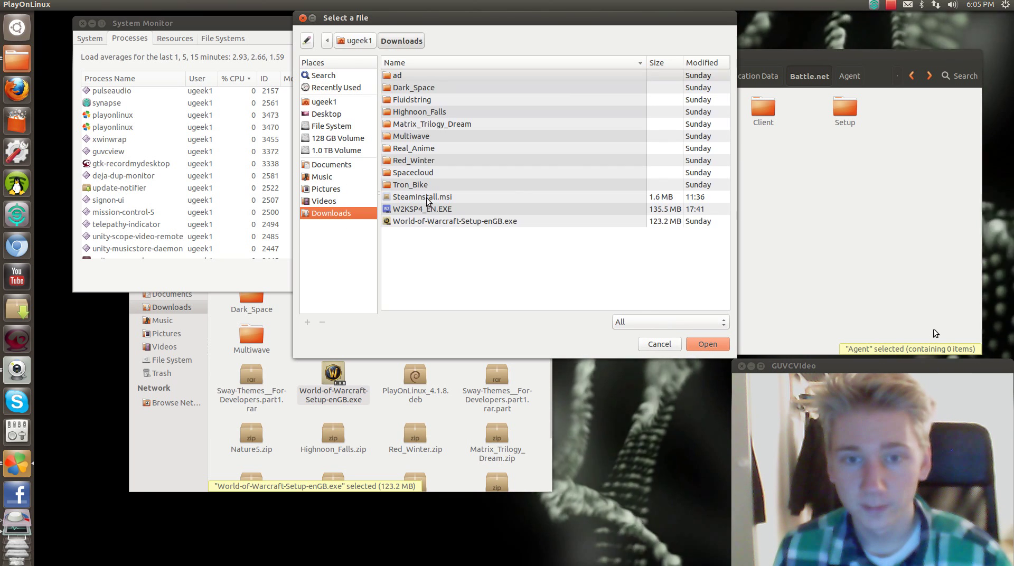
left_click(701, 344)
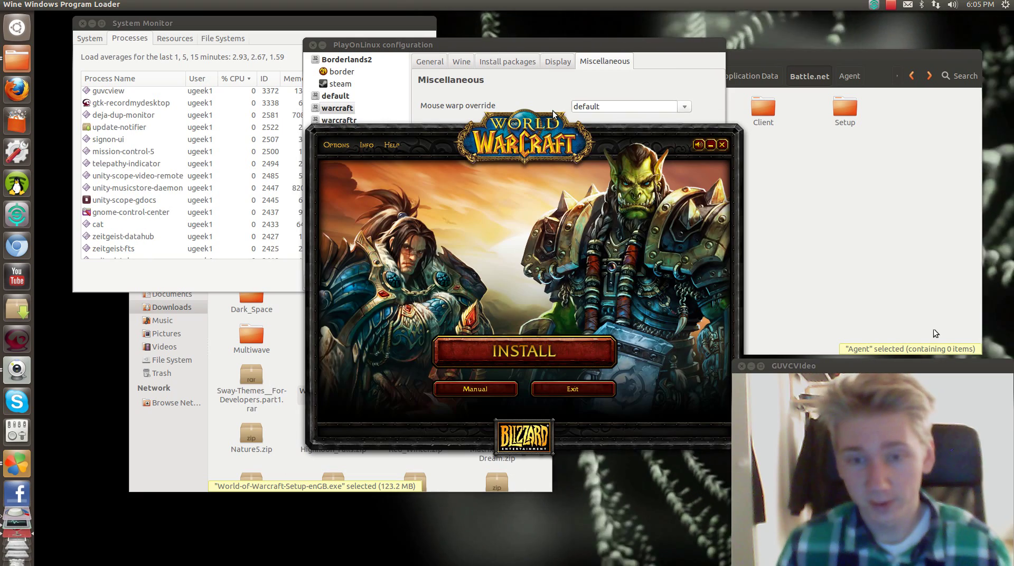
Start the World of Warcraft install by agreeing to the end user license agreement, and choose that the game is already activated
left_click(528, 355)
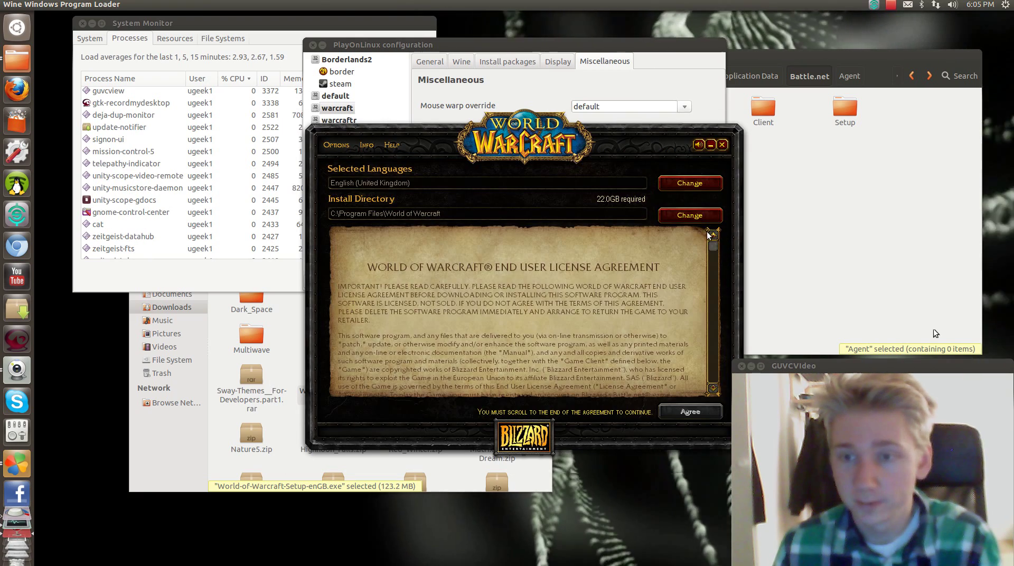
scroll(709, 235, "down", 10)
left_click(690, 412)
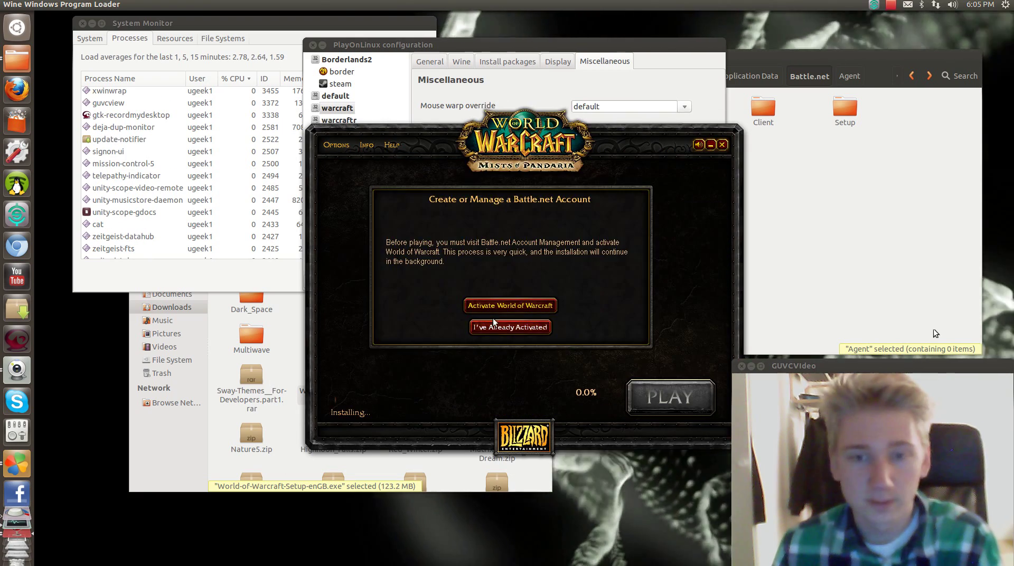
left_click(537, 329)
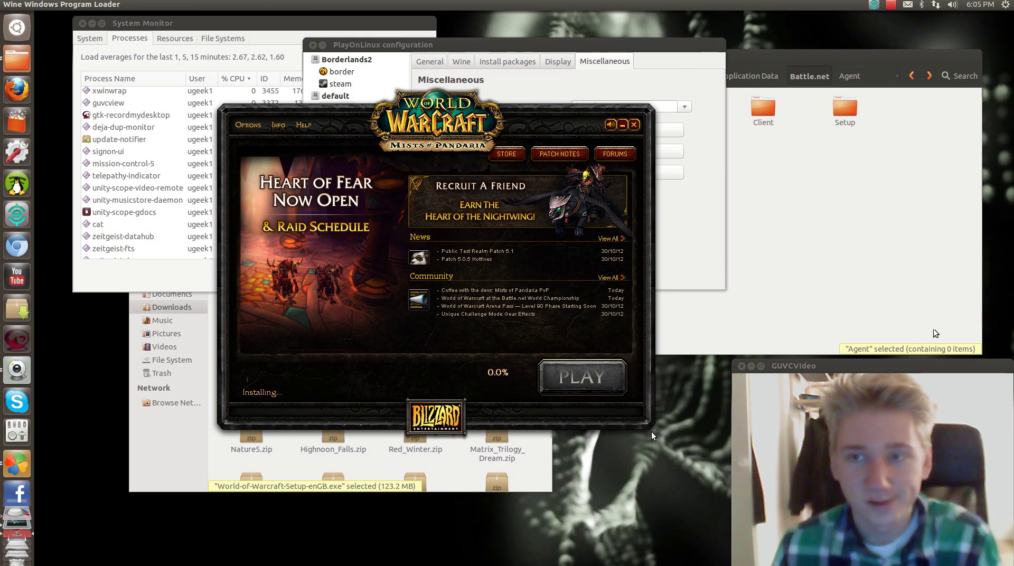
Look through the System Monitor process list for the Agent.exe process while the launcher is installing
left_click(160, 277)
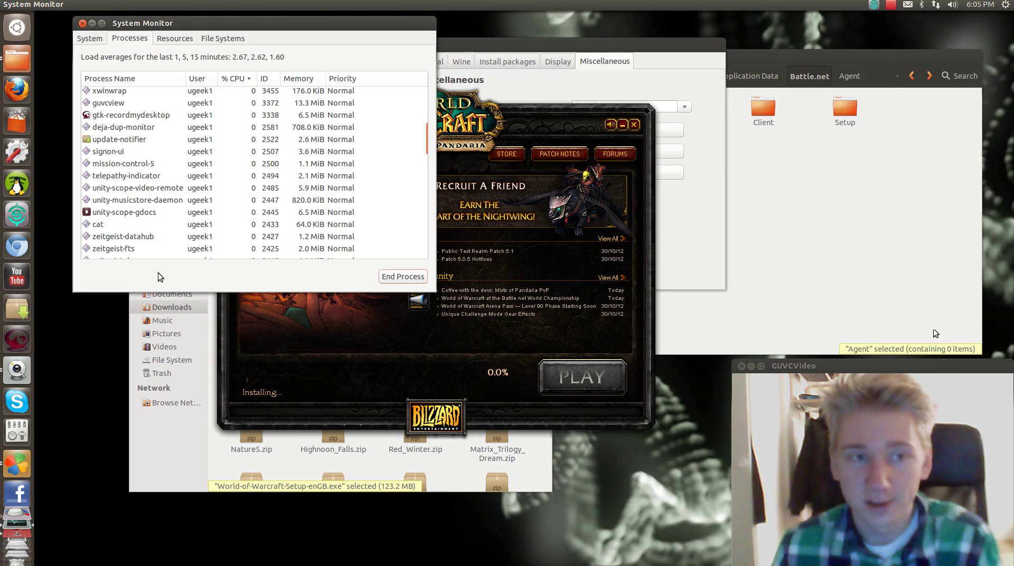
scroll(151, 201, "down", 15)
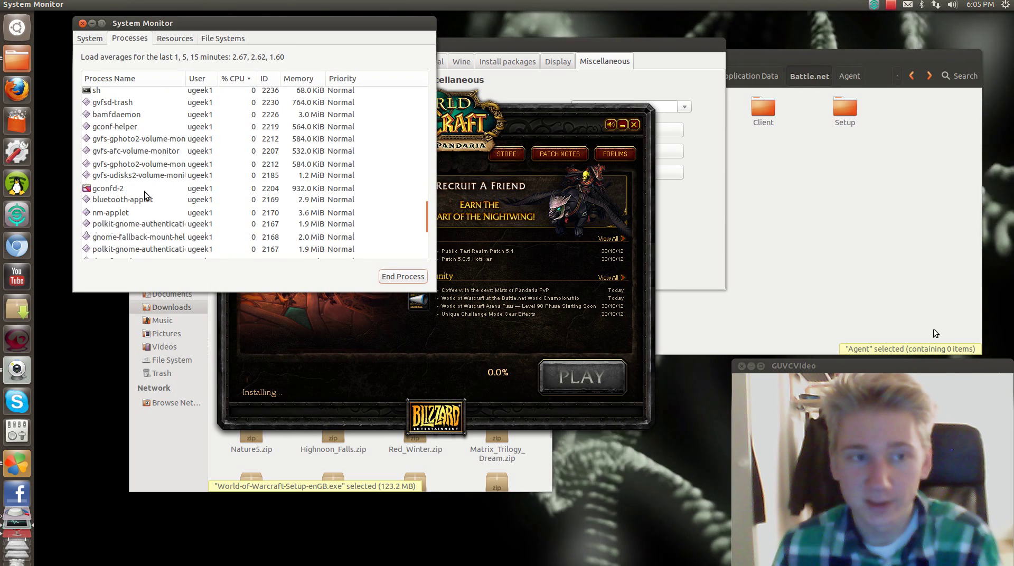
scroll(145, 195, "down", 2)
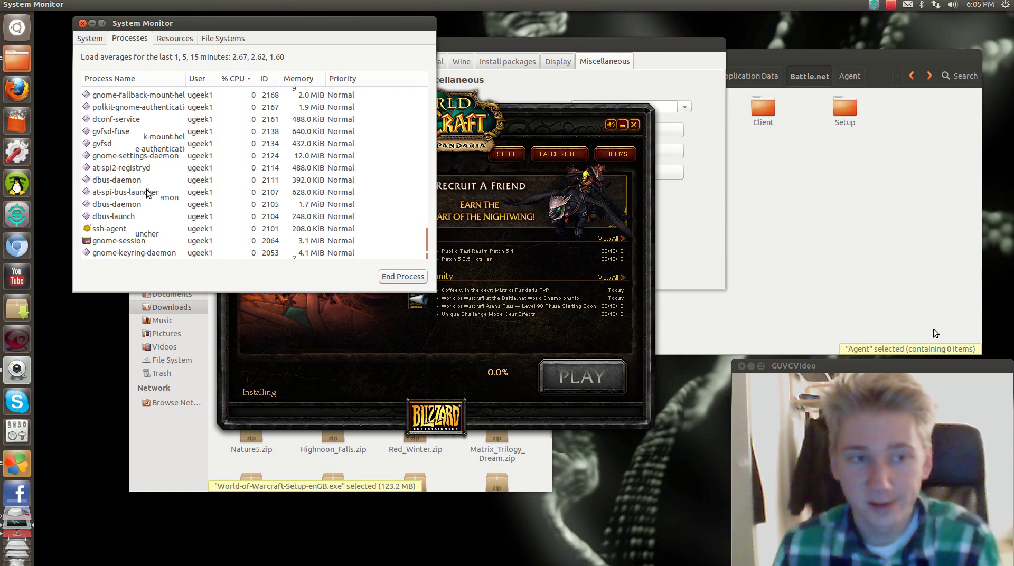
scroll(147, 193, "up", 5)
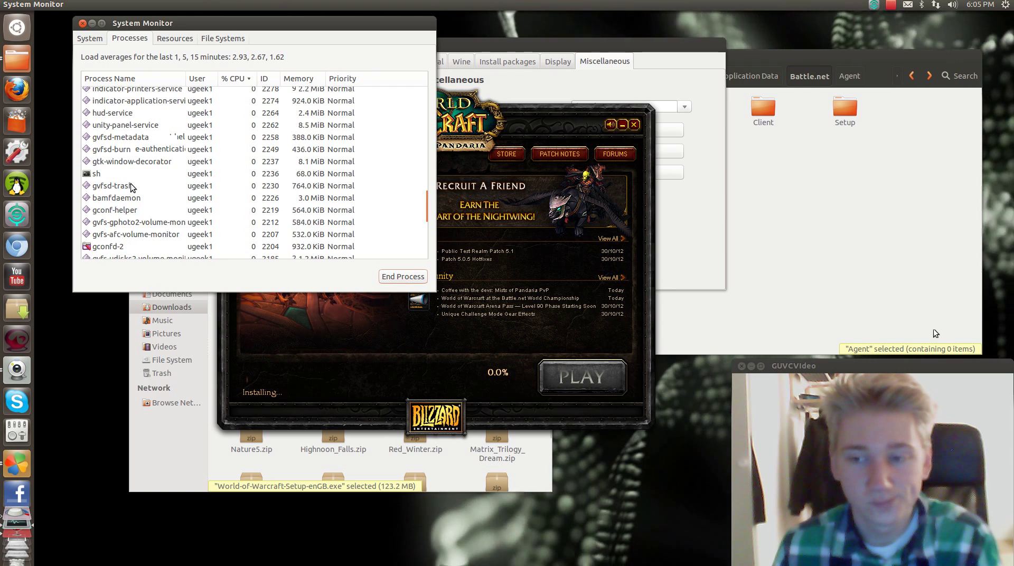
scroll(150, 194, "up", 12)
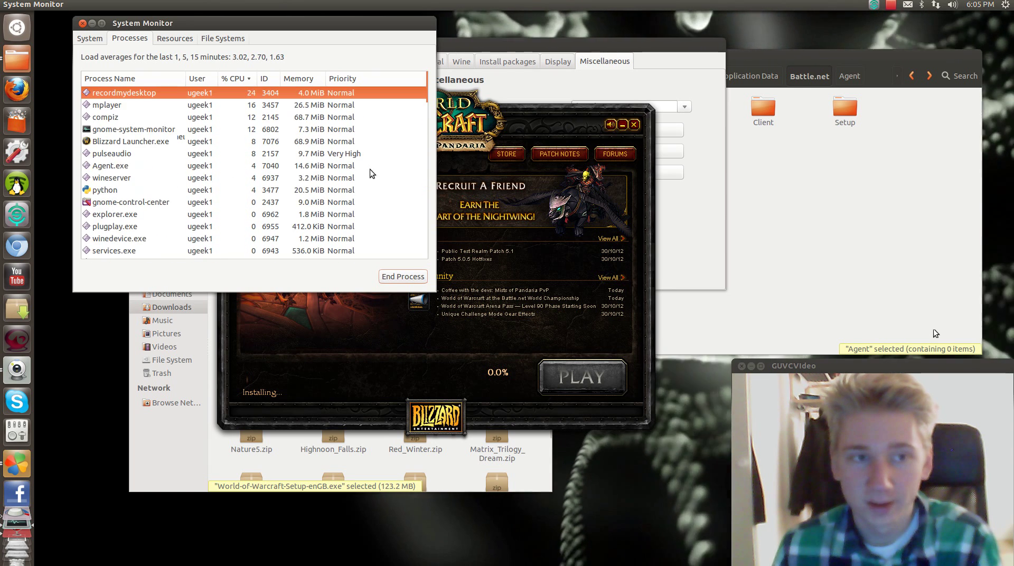
left_click(891, 5)
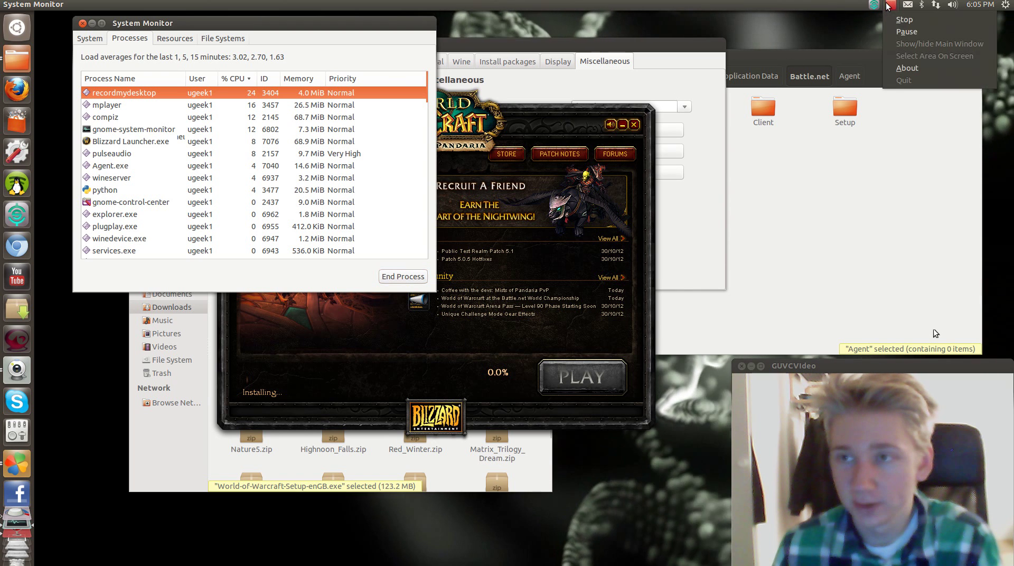
left_click(887, 32)
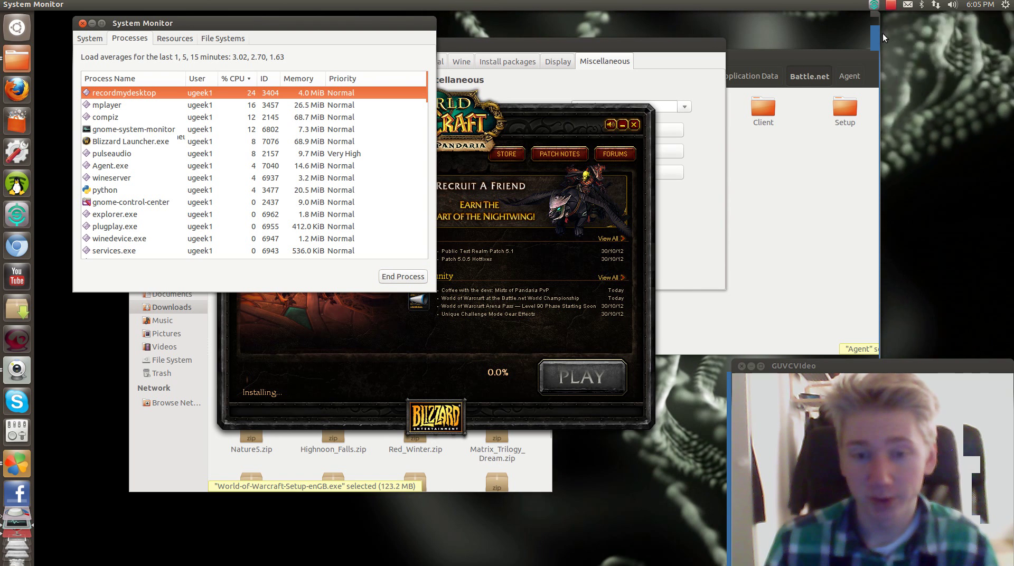